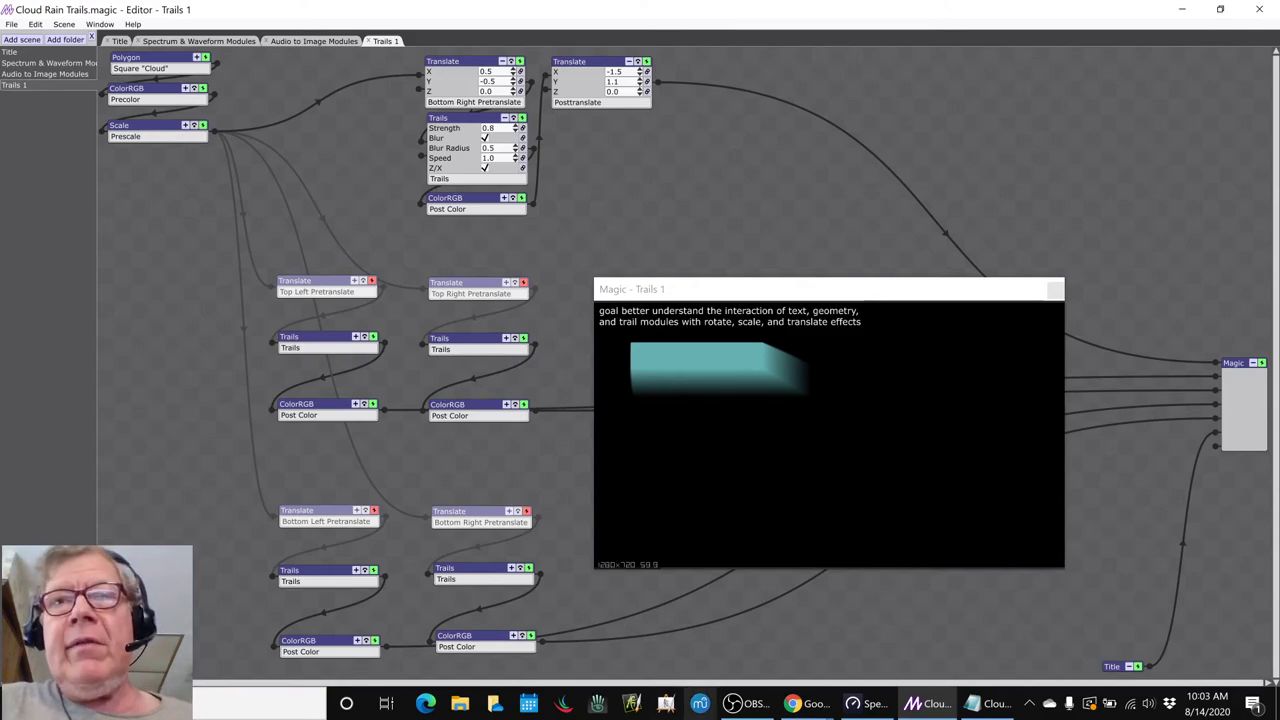
# Check the live stream details in OBS, then bring the napkin-diagram notes sheet forward.
pyautogui.click(741, 706)
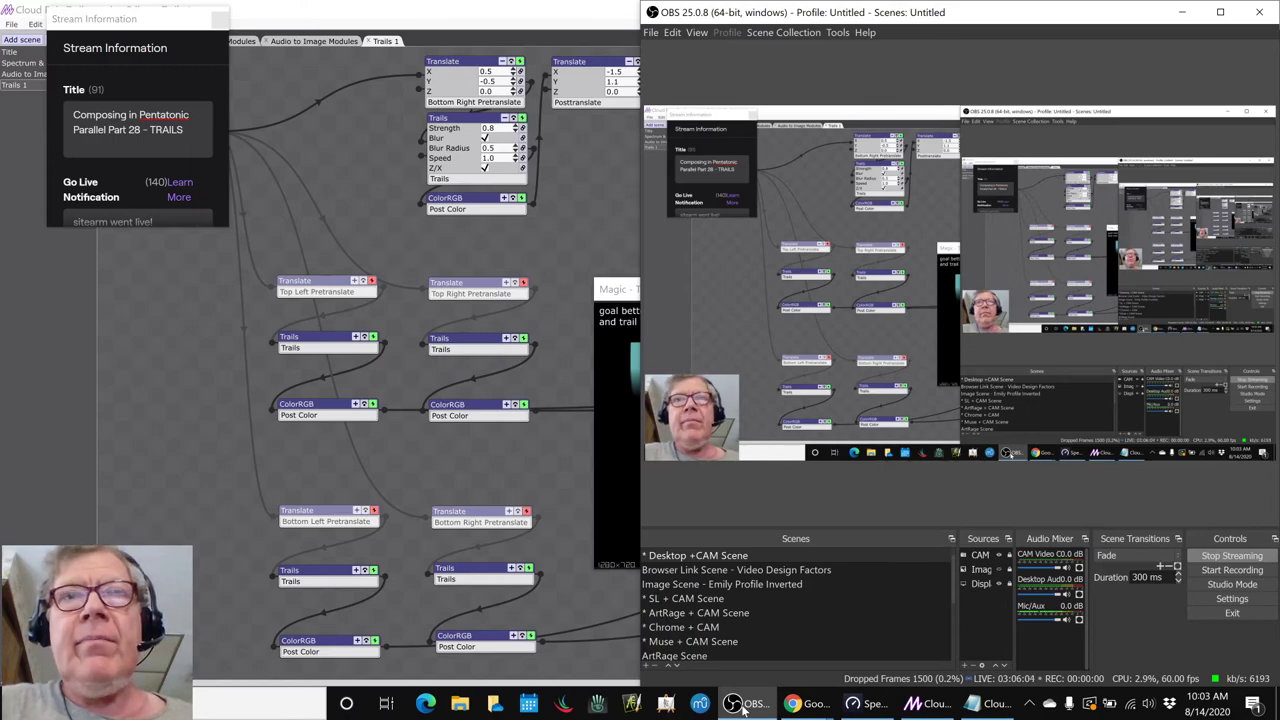
pyautogui.click(743, 706)
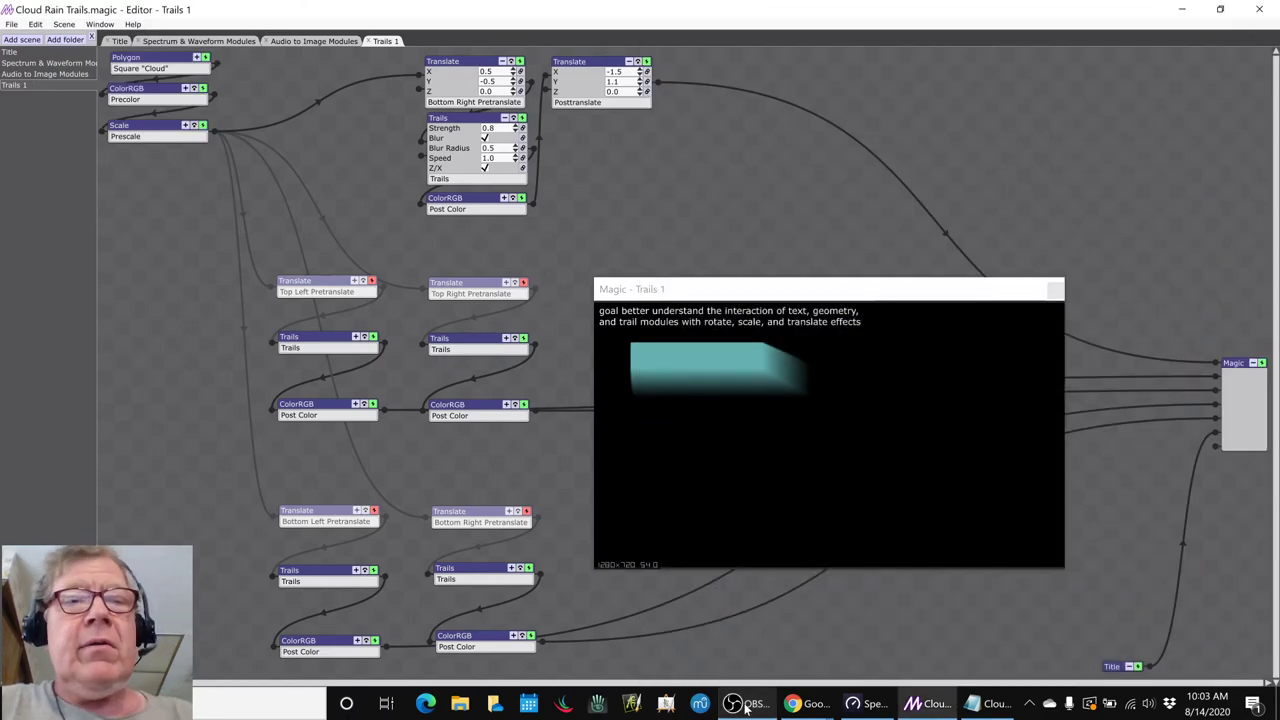
pyautogui.hotkey('alt', 'Tab')
pyautogui.hotkey('alt', 'Tab')
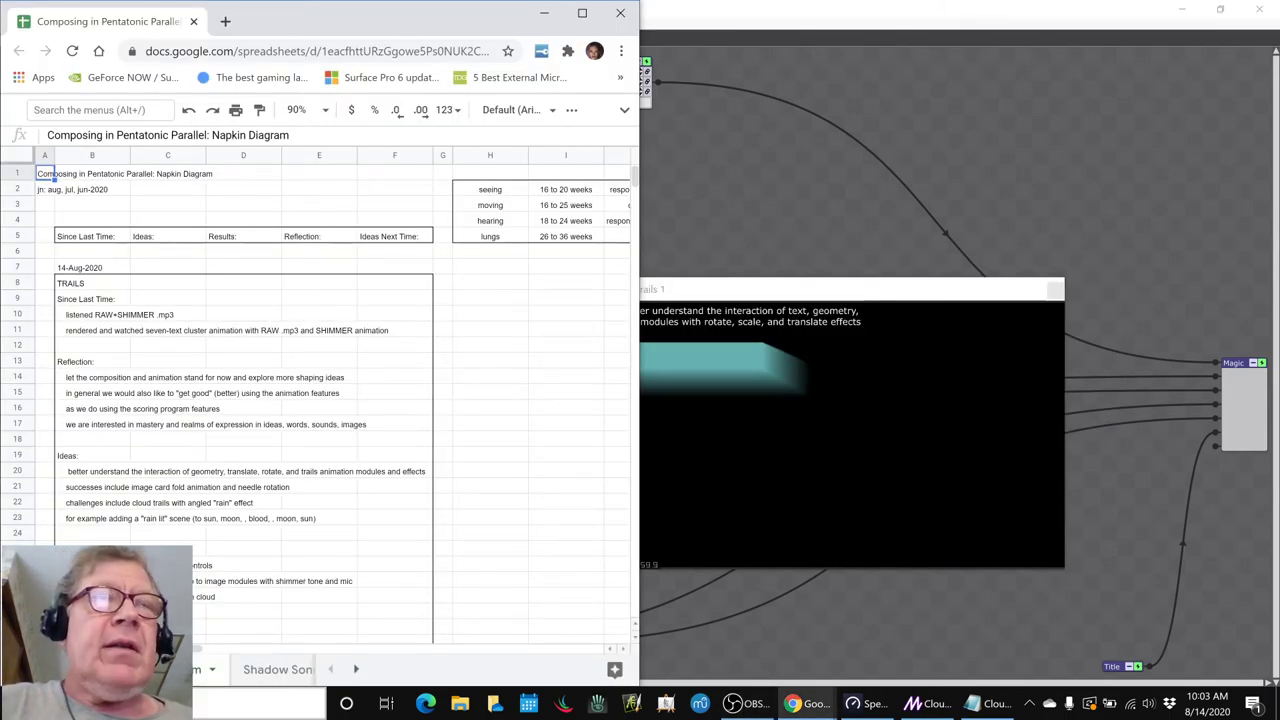
# Read the B10 and B11 Since Last Time notes, then switch to File Explorer.
pyautogui.click(88, 318)
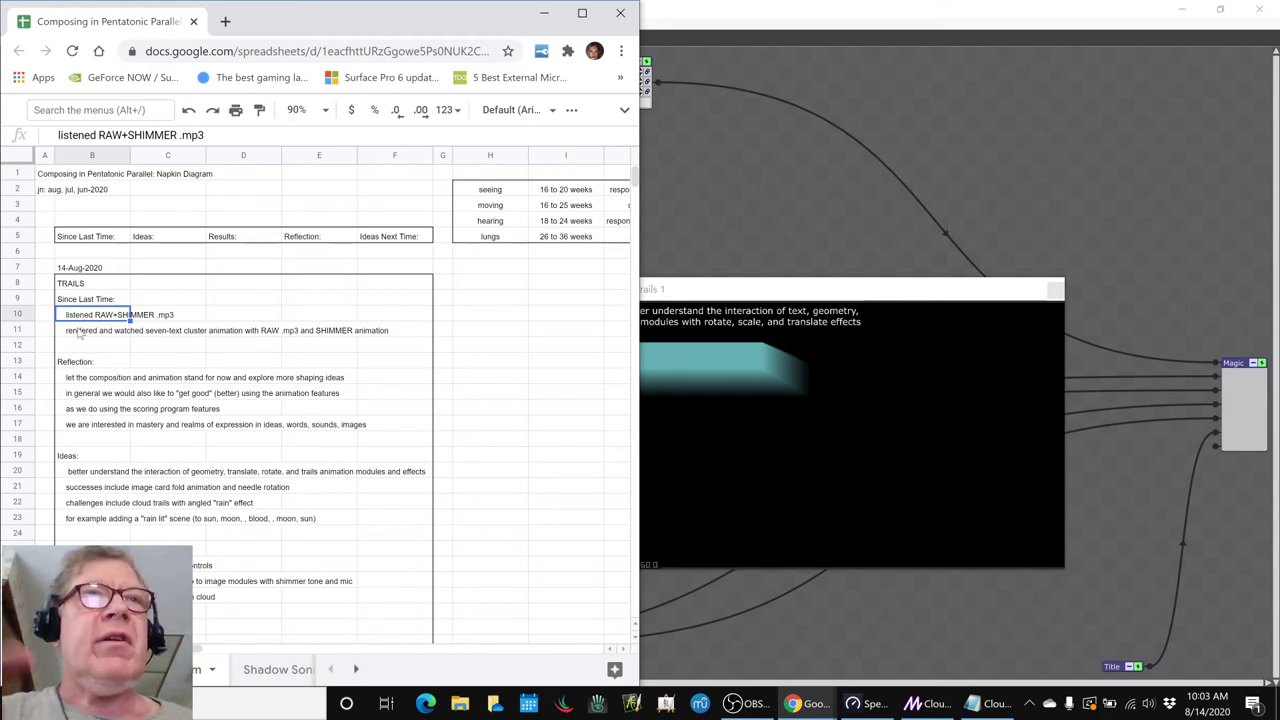
pyautogui.click(79, 338)
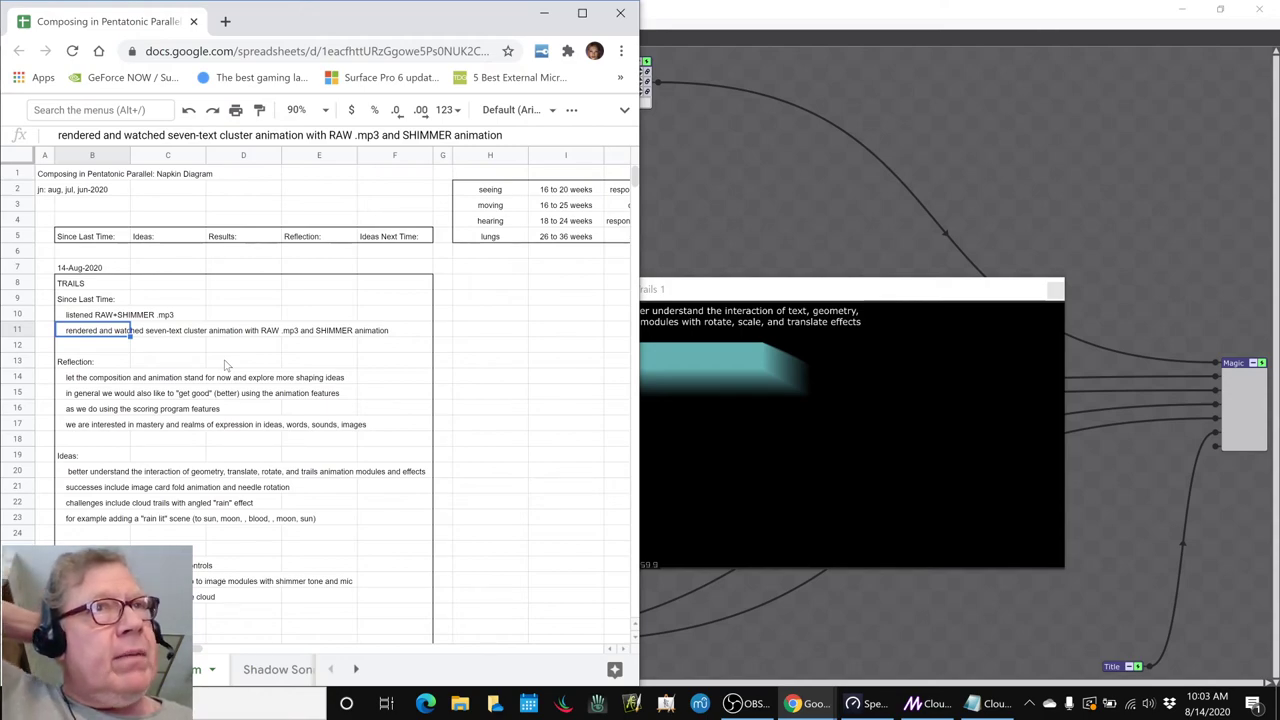
pyautogui.click(461, 705)
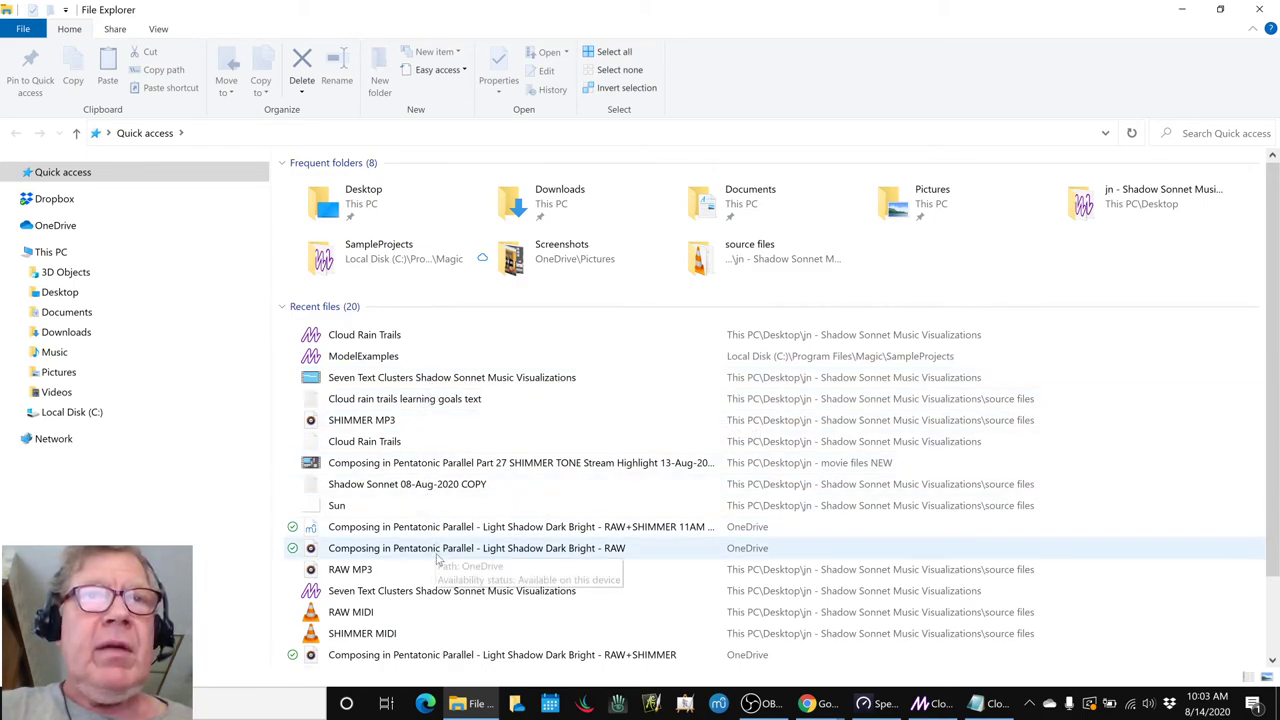
# Browse the Shadow Sonnet project's source files sorted by Date modified, then go back up a level.
pyautogui.click(16, 292)
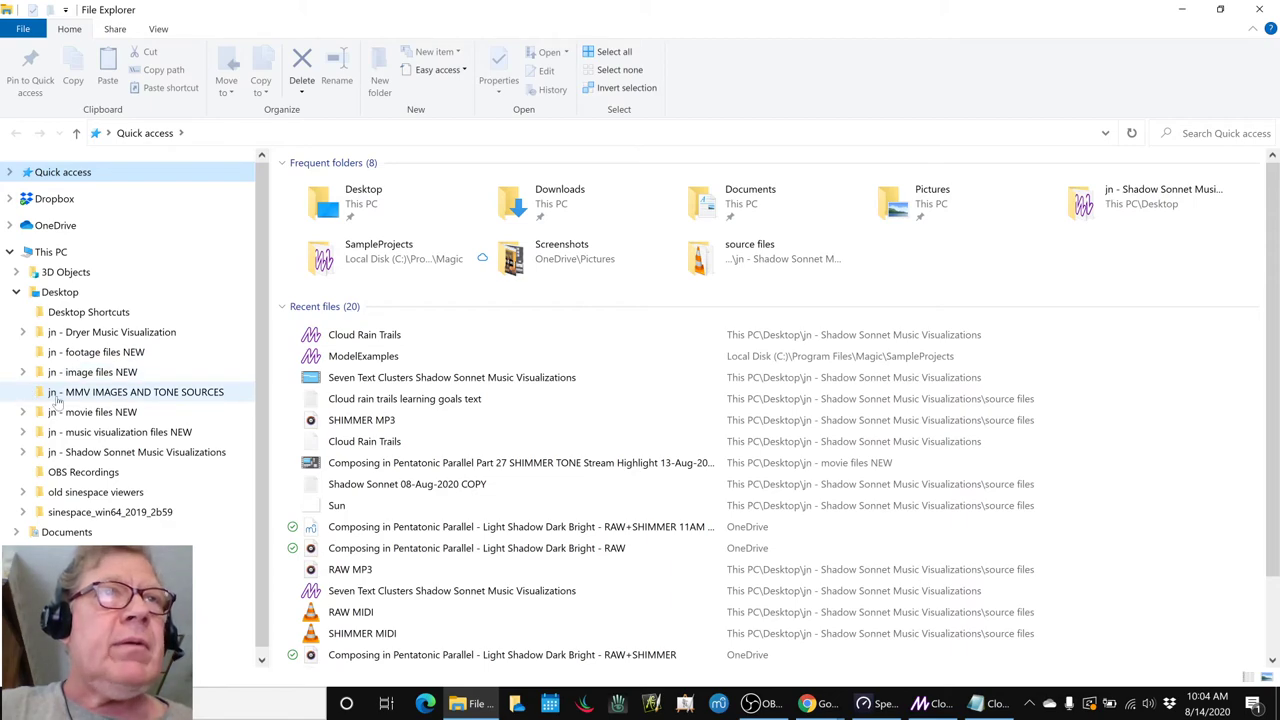
pyautogui.click(22, 452)
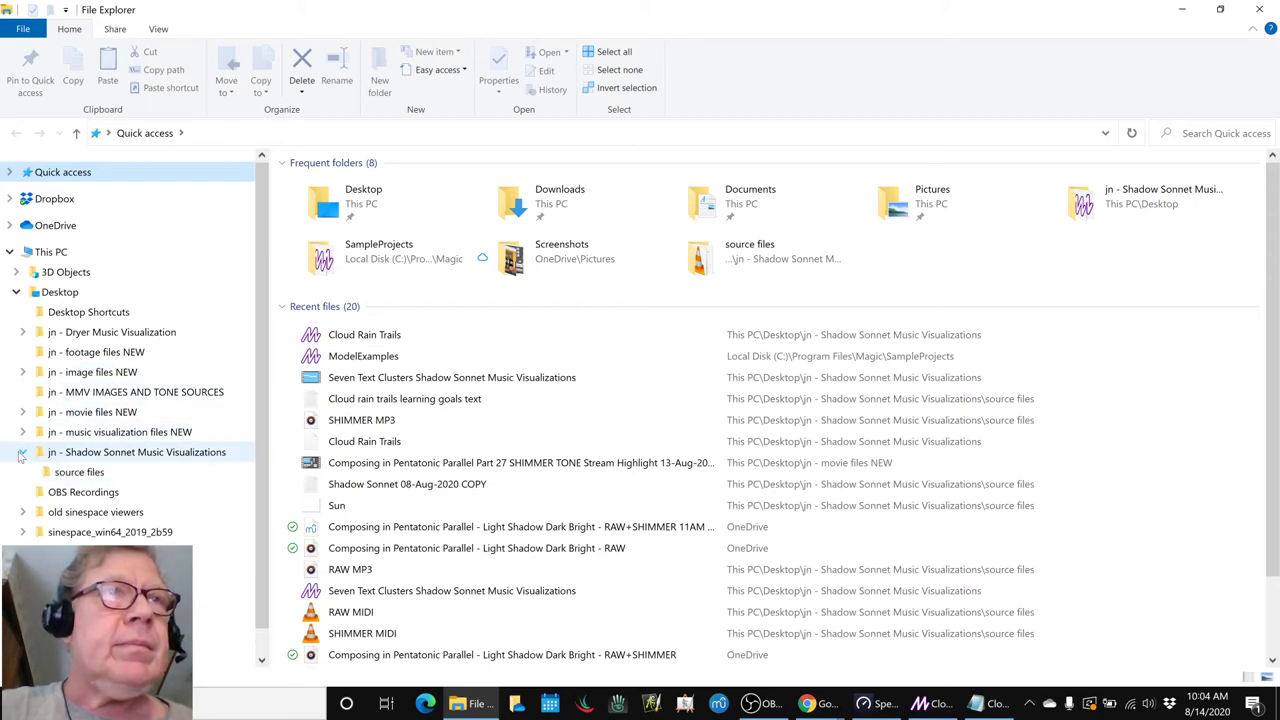
pyautogui.click(66, 472)
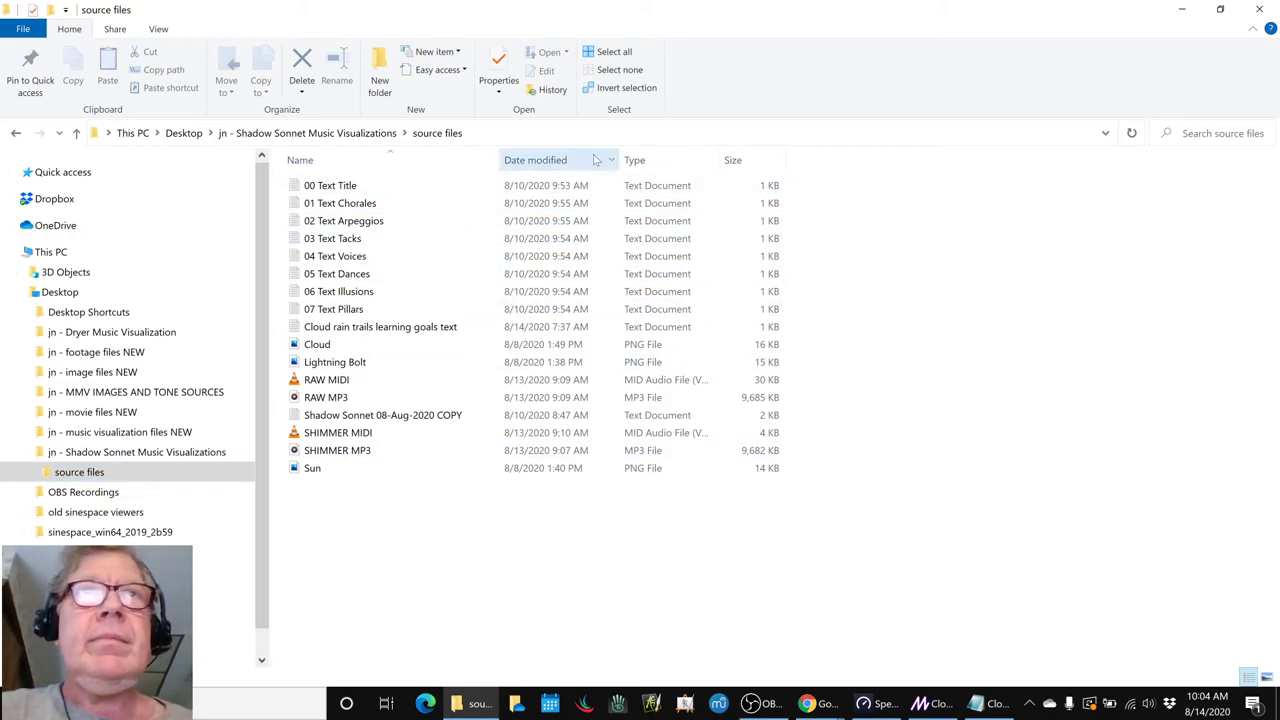
pyautogui.click(540, 160)
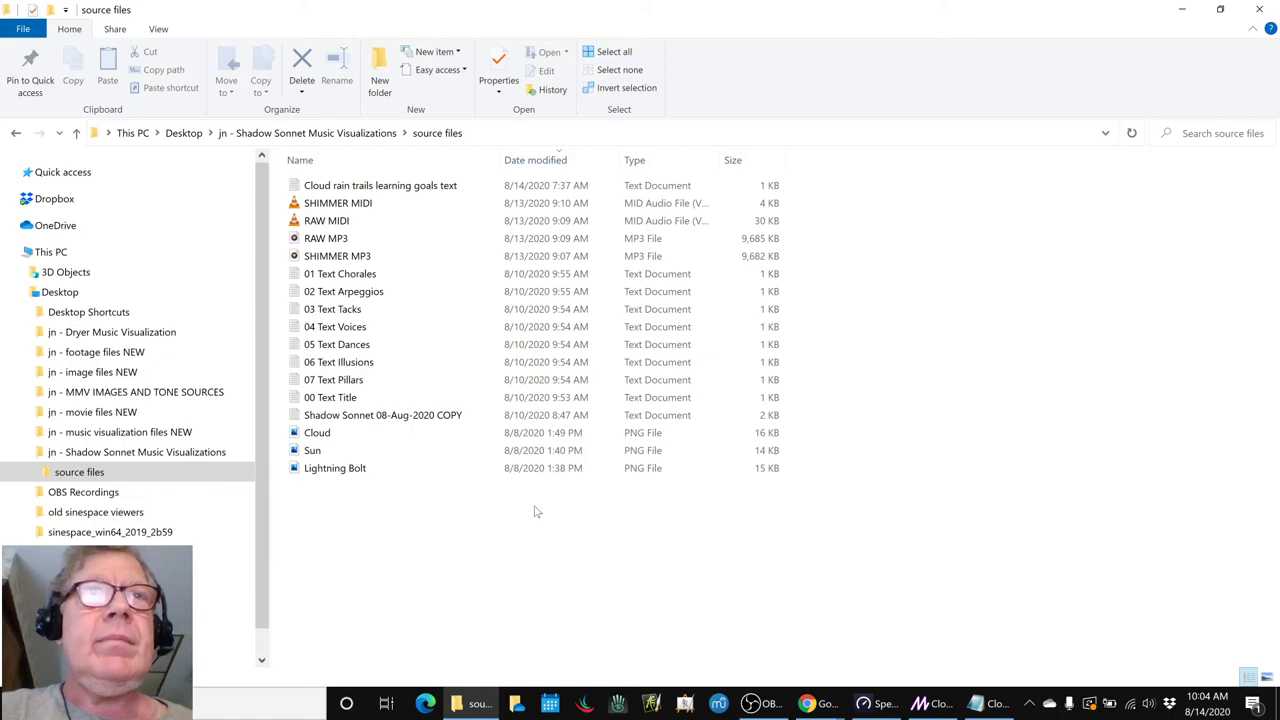
pyautogui.click(340, 136)
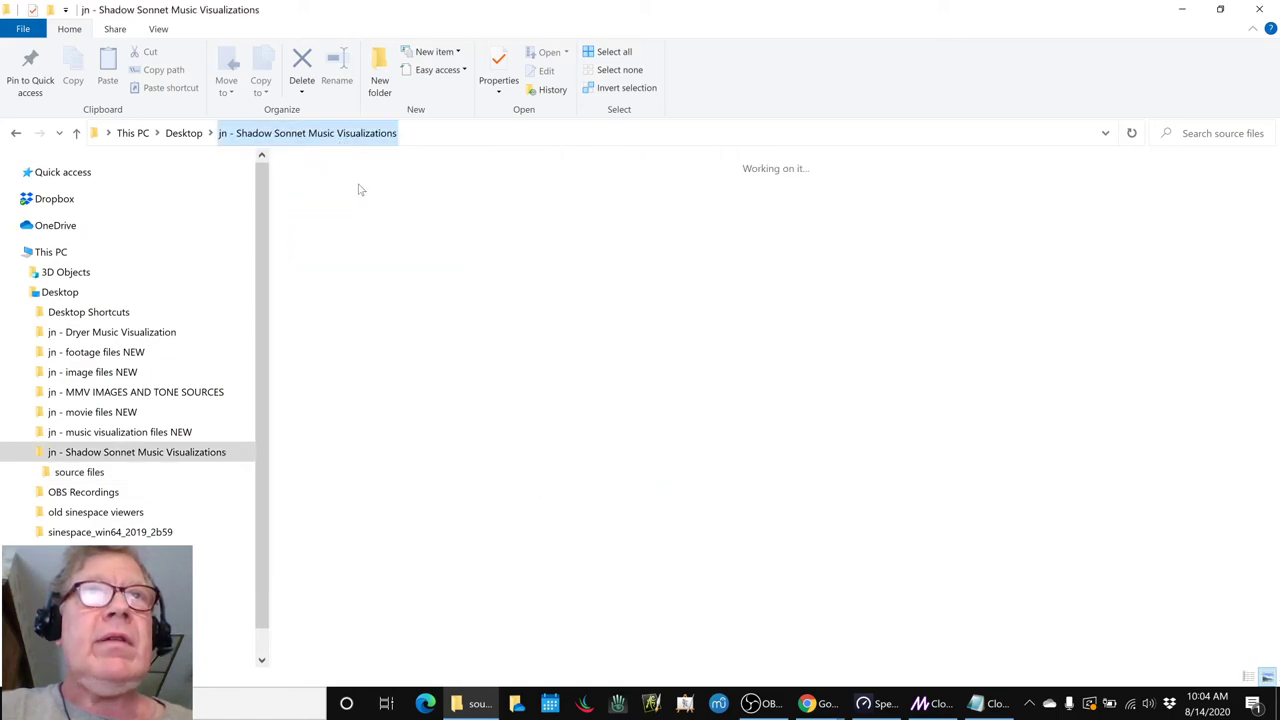
pyautogui.click(514, 376)
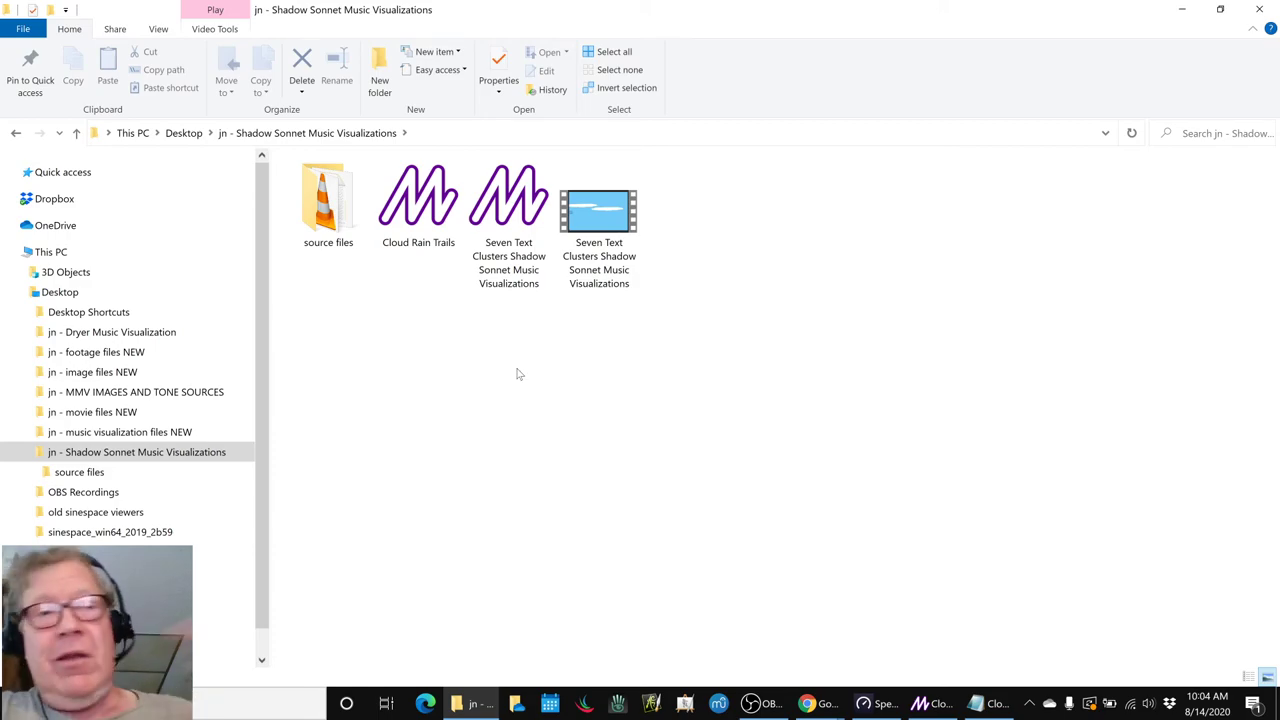
# Switch back to the Cloud Rain Trails editor in Magic.
pyautogui.hotkey('alt', 'Tab')
pyautogui.press('Tab')
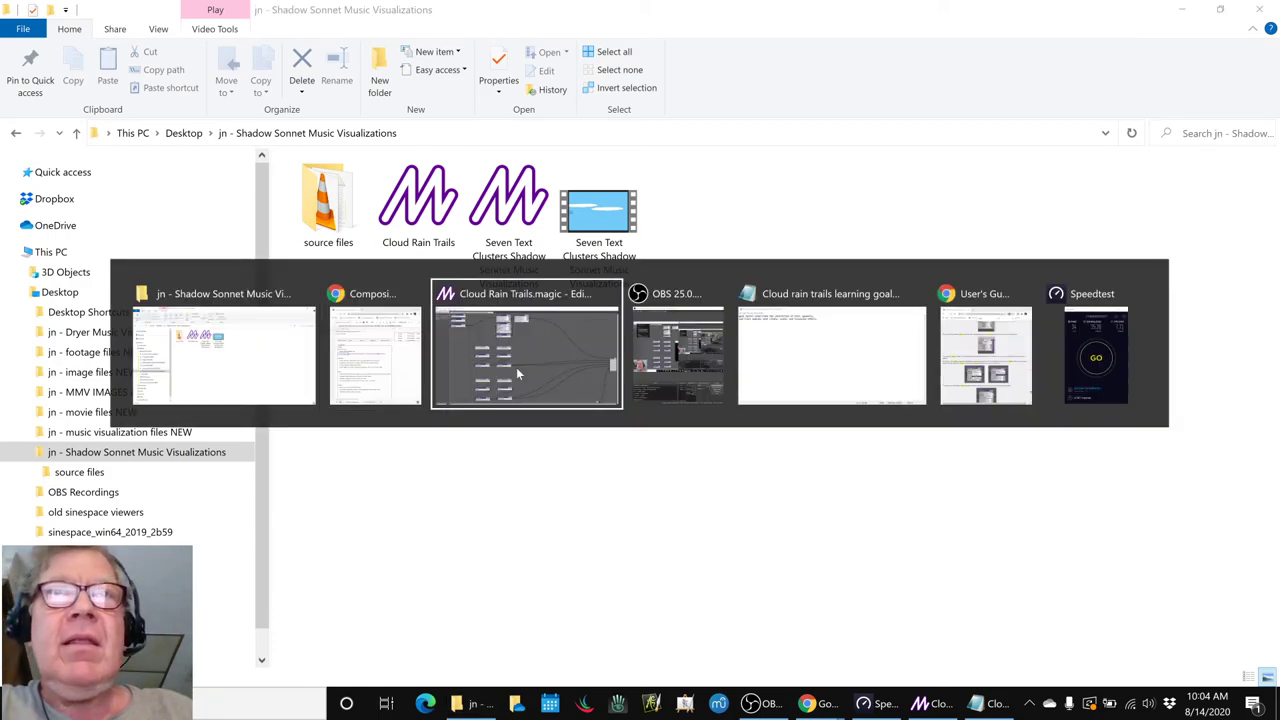
pyautogui.press('Tab')
pyautogui.press('Tab')
pyautogui.press('Tab')
pyautogui.press('Tab')
pyautogui.press('Tab')
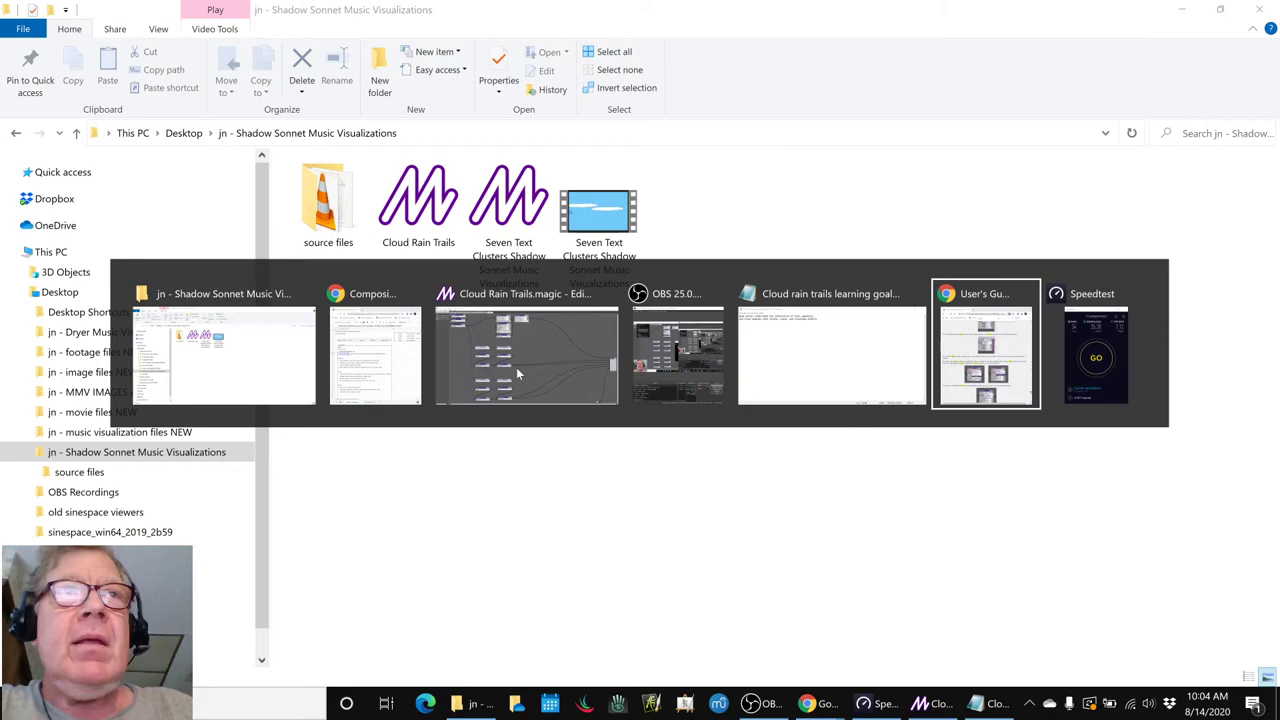
pyautogui.press('Tab')
pyautogui.press('Tab')
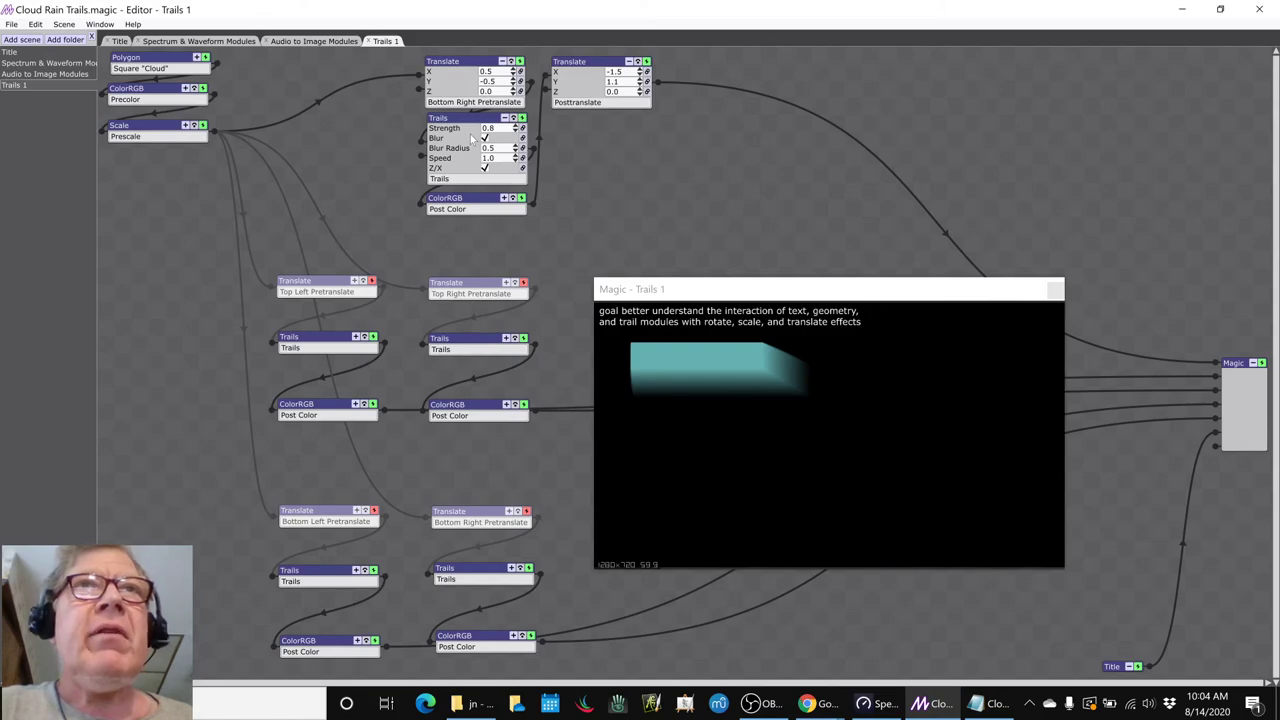
# Drive the top Trails module's Strength from SHIMMER MP3 volume, then open the Window menu.
pyautogui.click(522, 129)
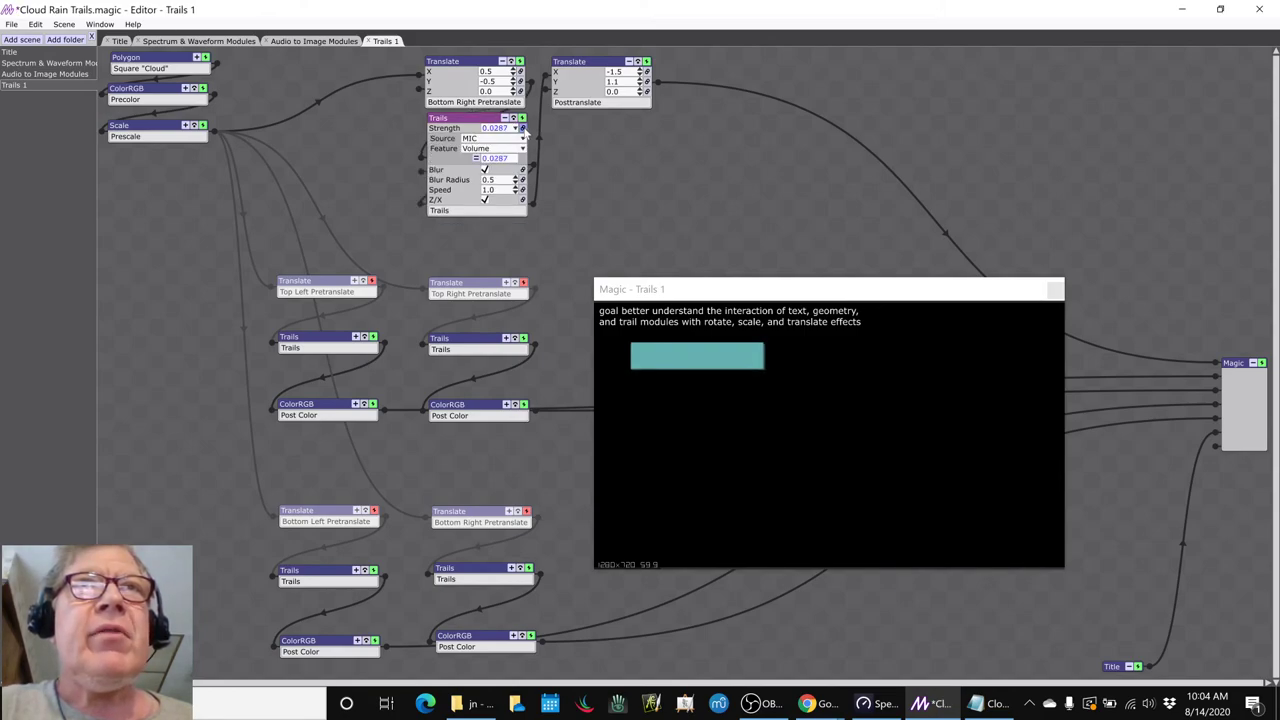
pyautogui.click(521, 140)
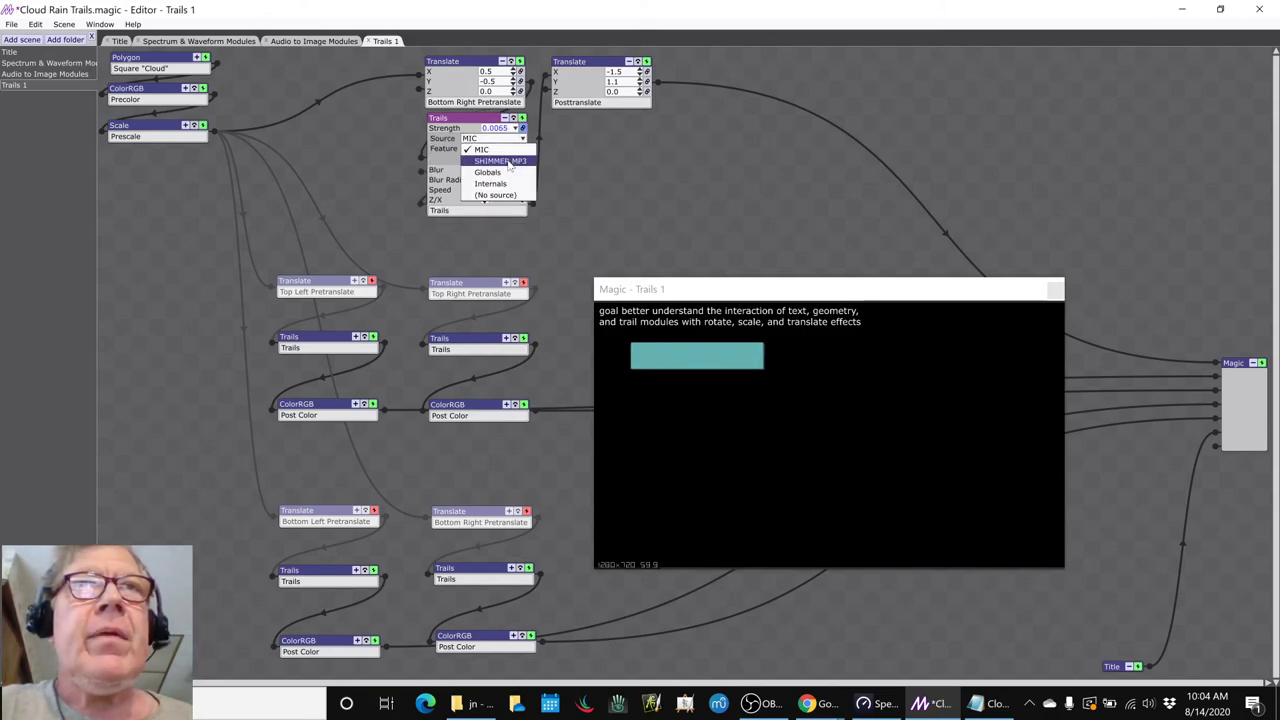
pyautogui.click(487, 163)
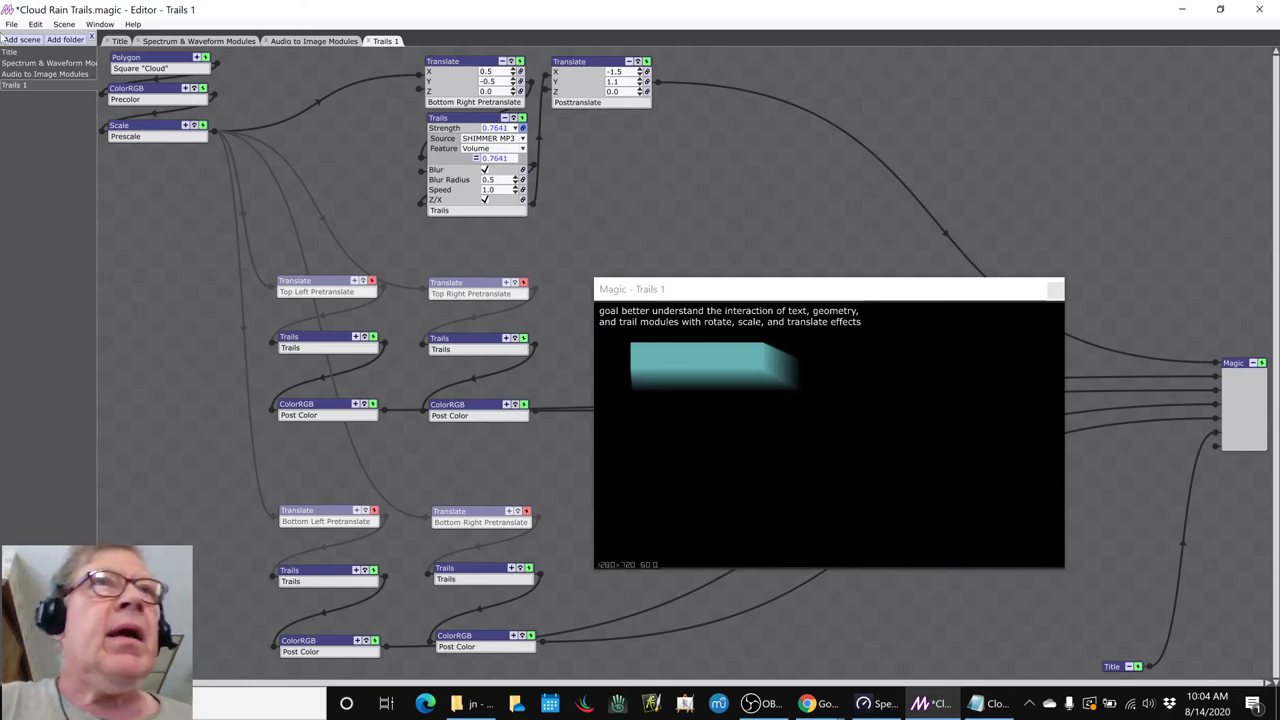
pyautogui.click(100, 24)
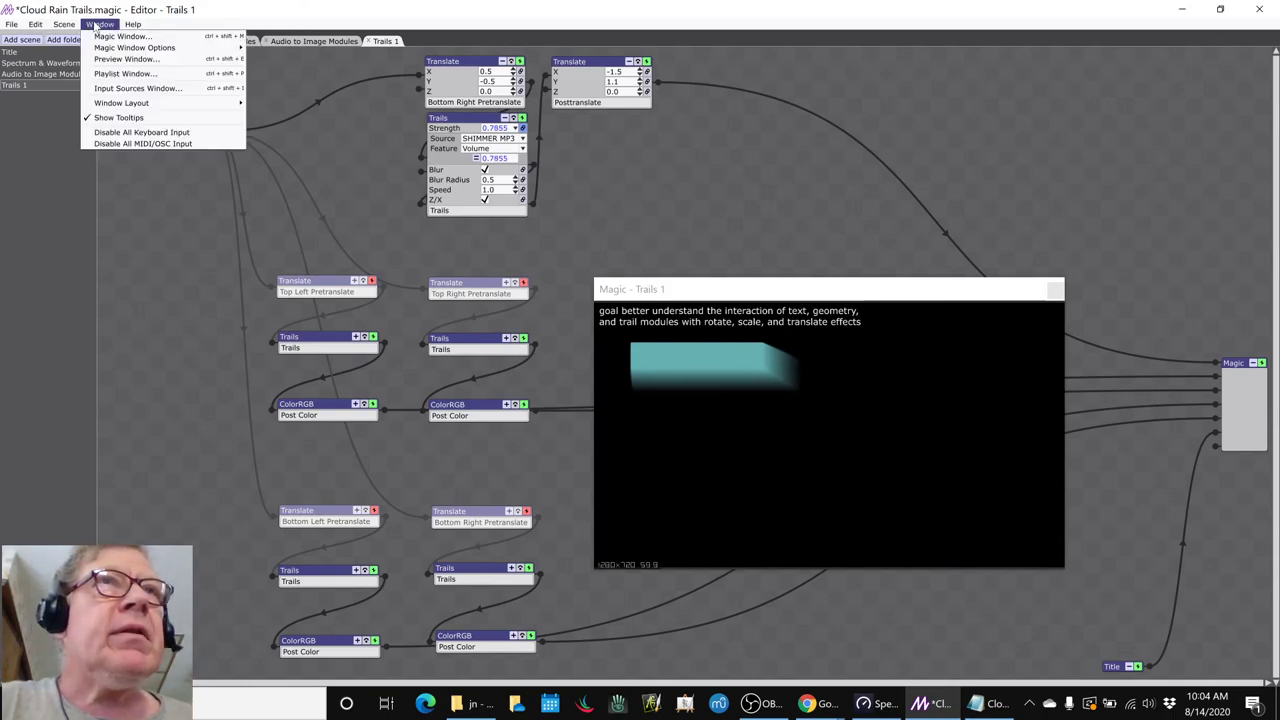
# Open the Input Sources window, move it below the preview, and pause then resume SHIMMER MP3.
pyautogui.click(118, 88)
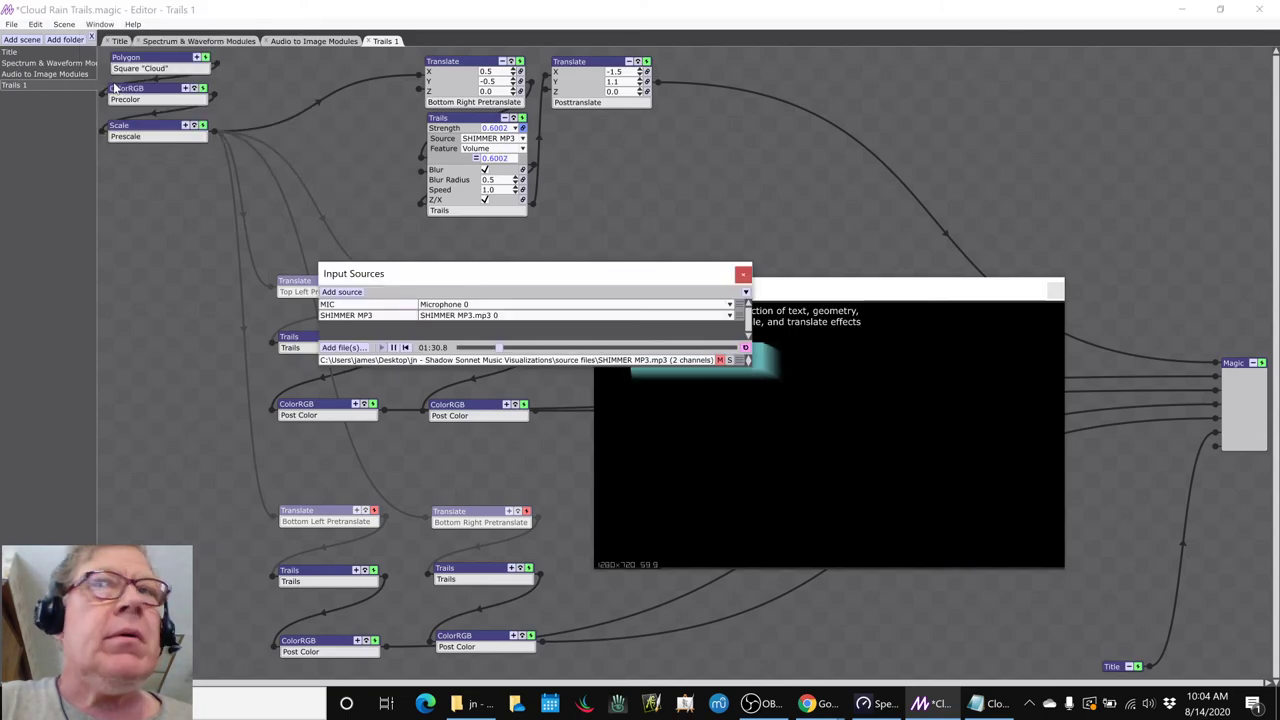
pyautogui.moveTo(510, 273); pyautogui.dragTo(1011, 583)
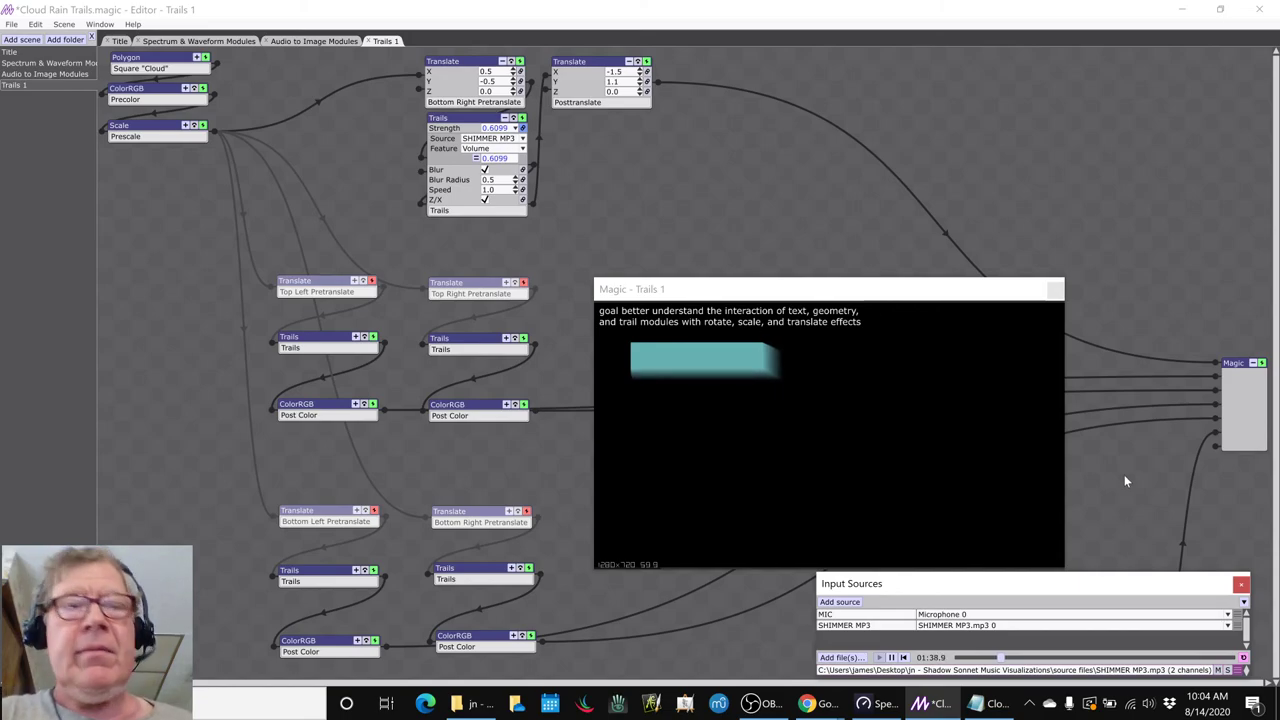
pyautogui.press('space')
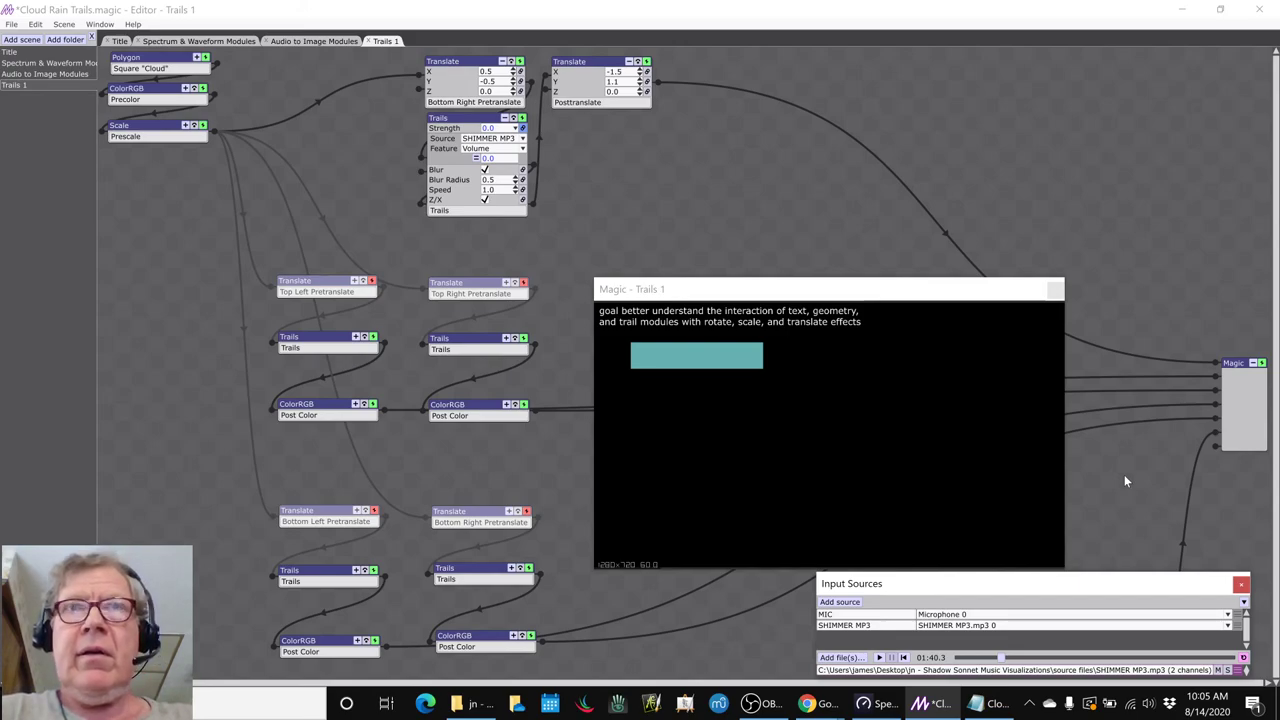
pyautogui.press('space')
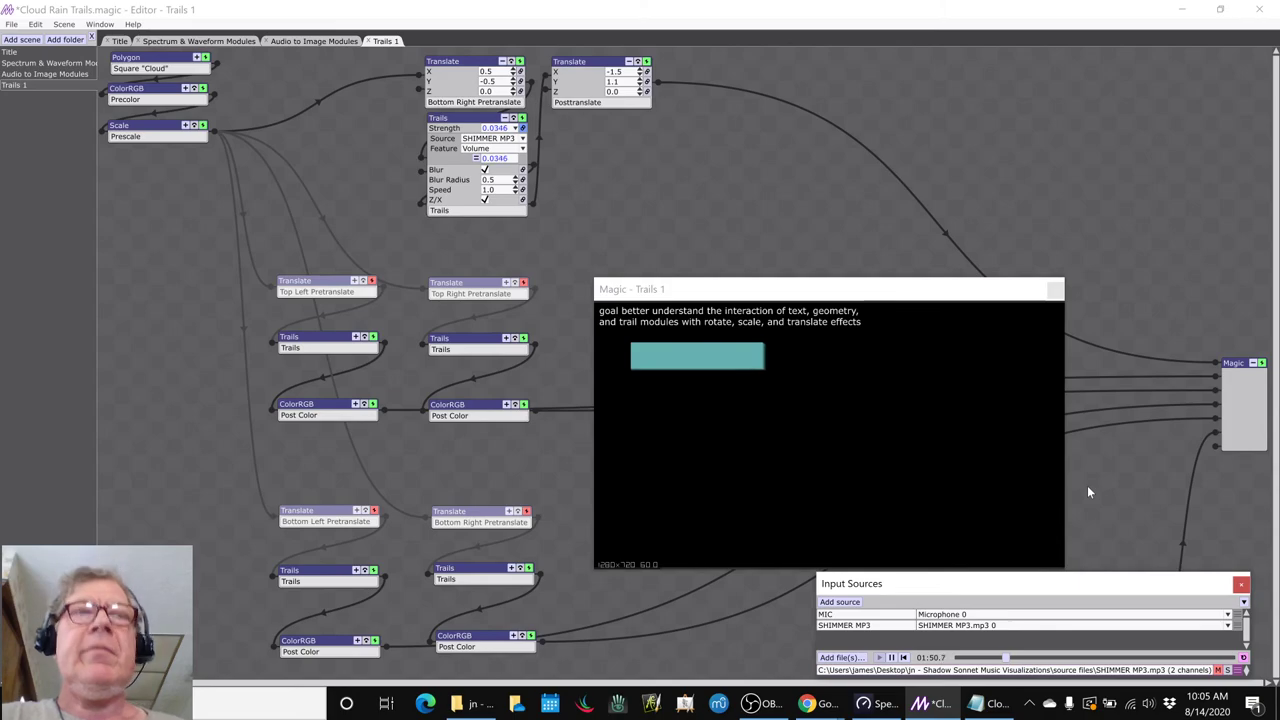
# Check OBS, then return to the Magic editor.
pyautogui.hotkey('alt', 'Tab')
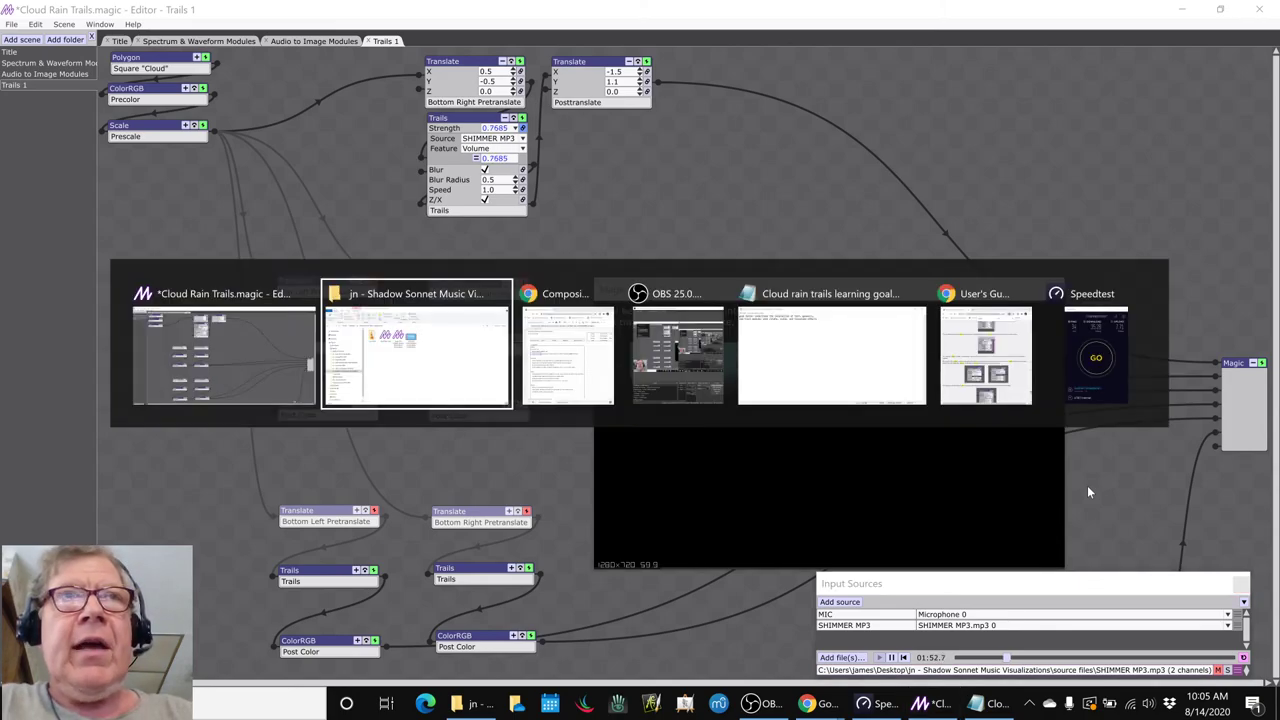
pyautogui.hotkey('alt', 'Tab')
pyautogui.hotkey('alt', 'Tab')
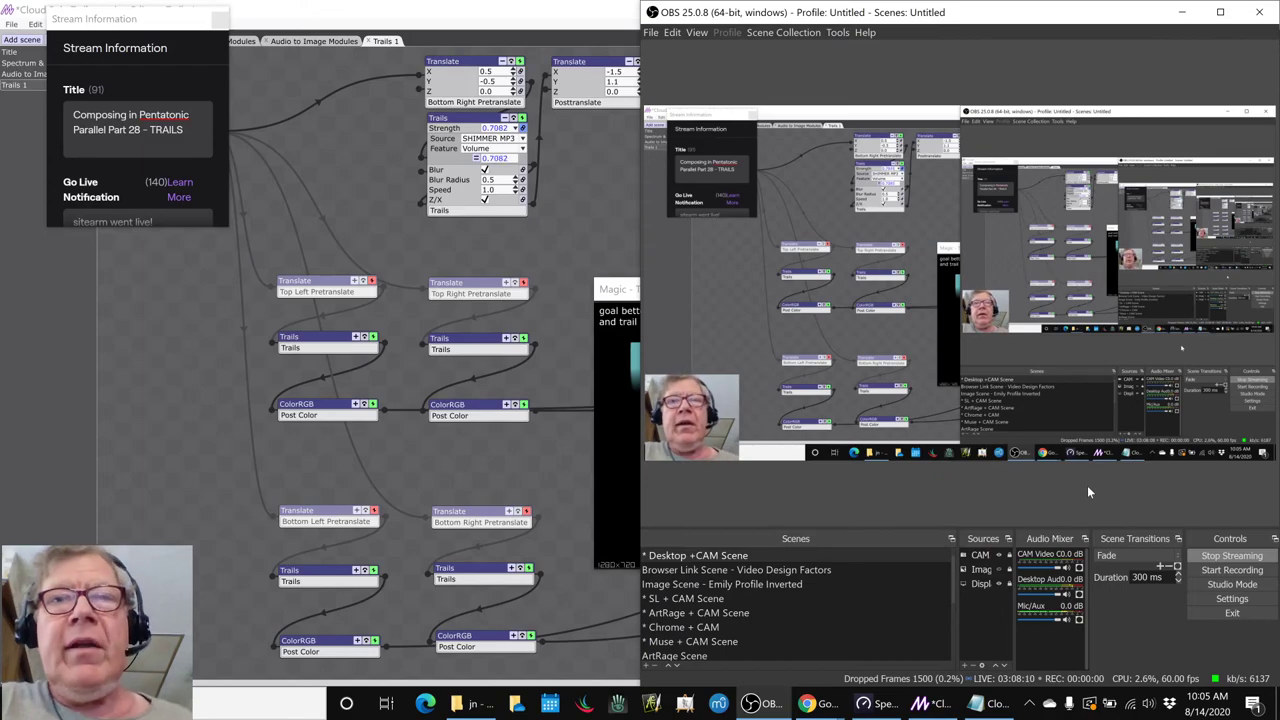
pyautogui.click(928, 703)
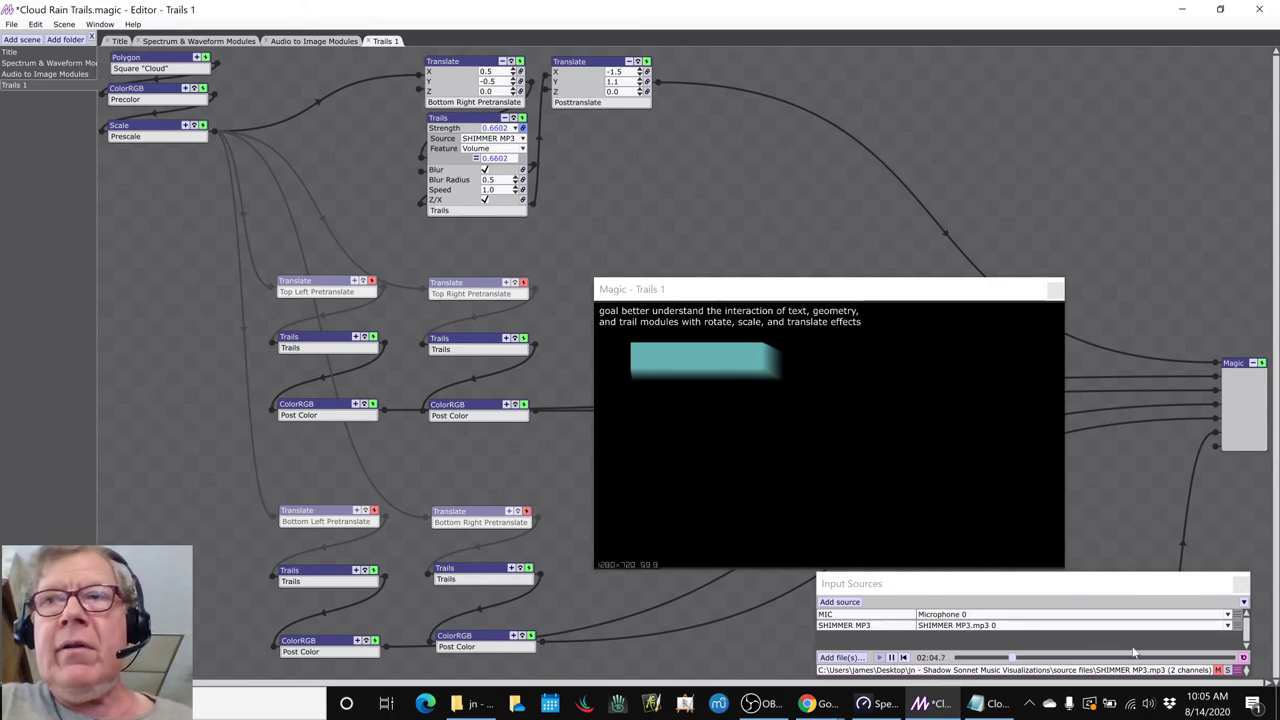
# Enable the Bottom Right, Bottom Left, Top Left and Top Right Pretranslate branches, then return to the notes sheet.
pyautogui.click(1219, 671)
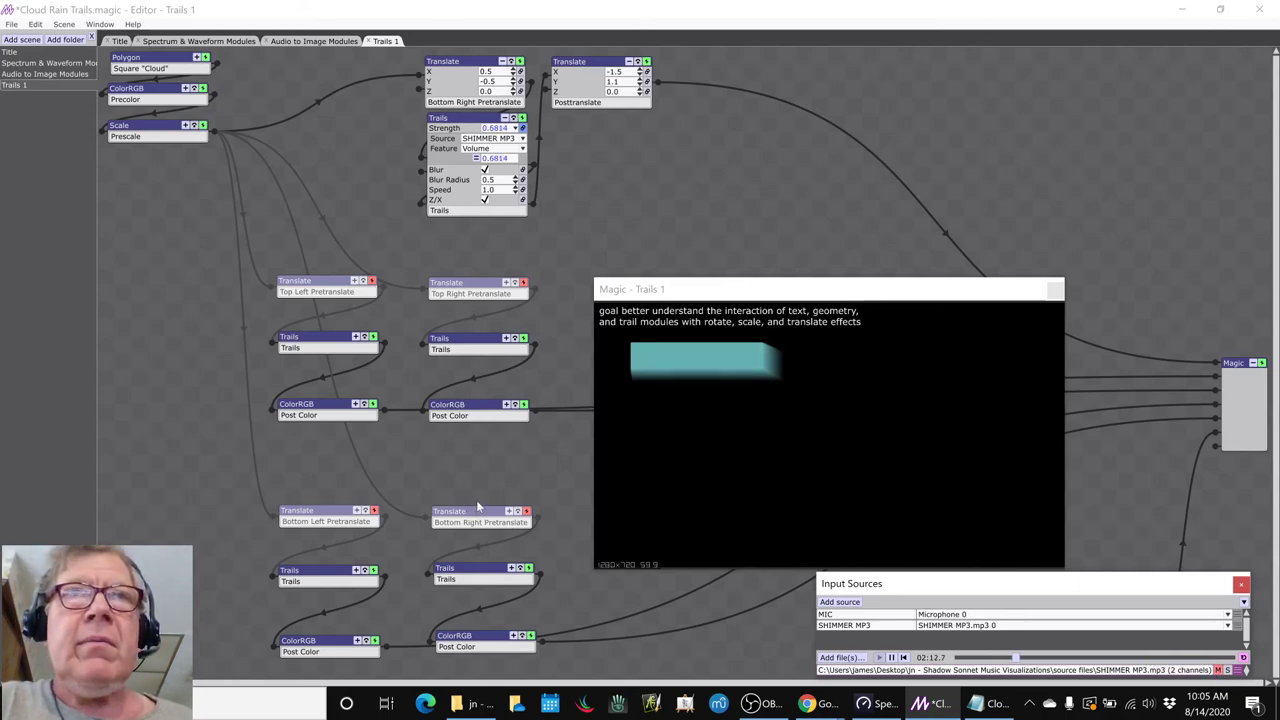
pyautogui.click(527, 511)
pyautogui.click(372, 510)
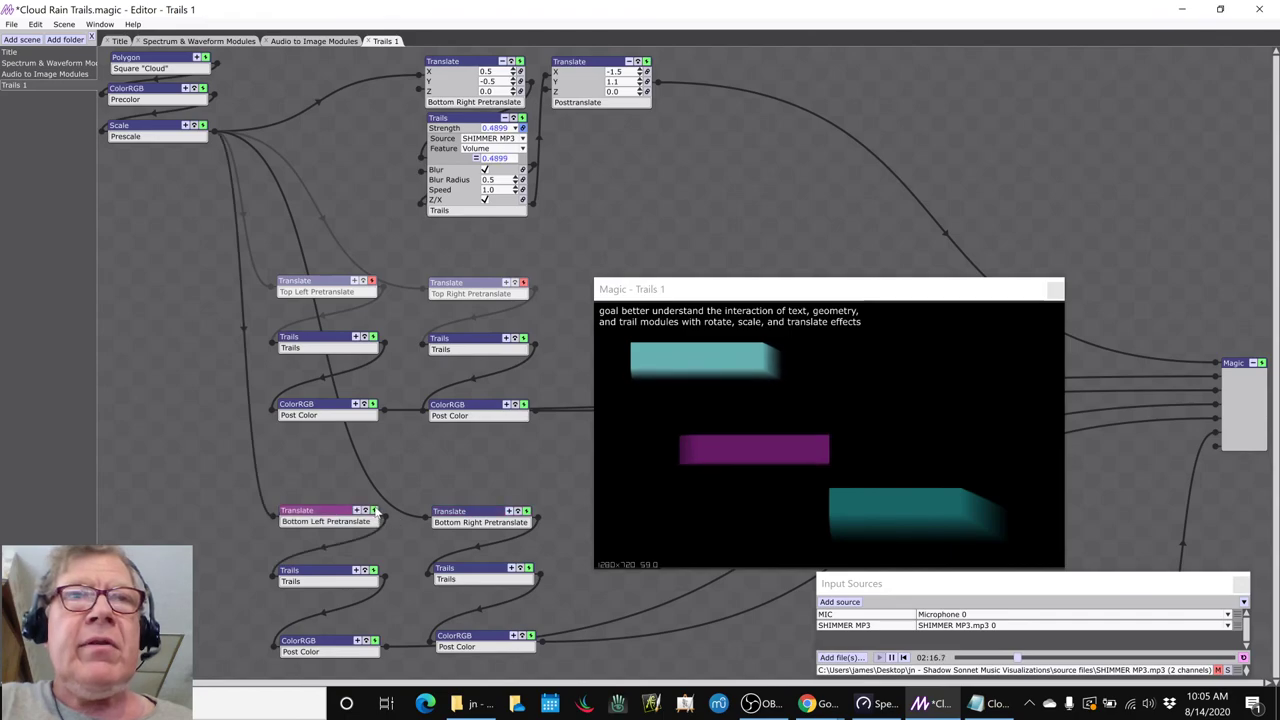
pyautogui.click(372, 280)
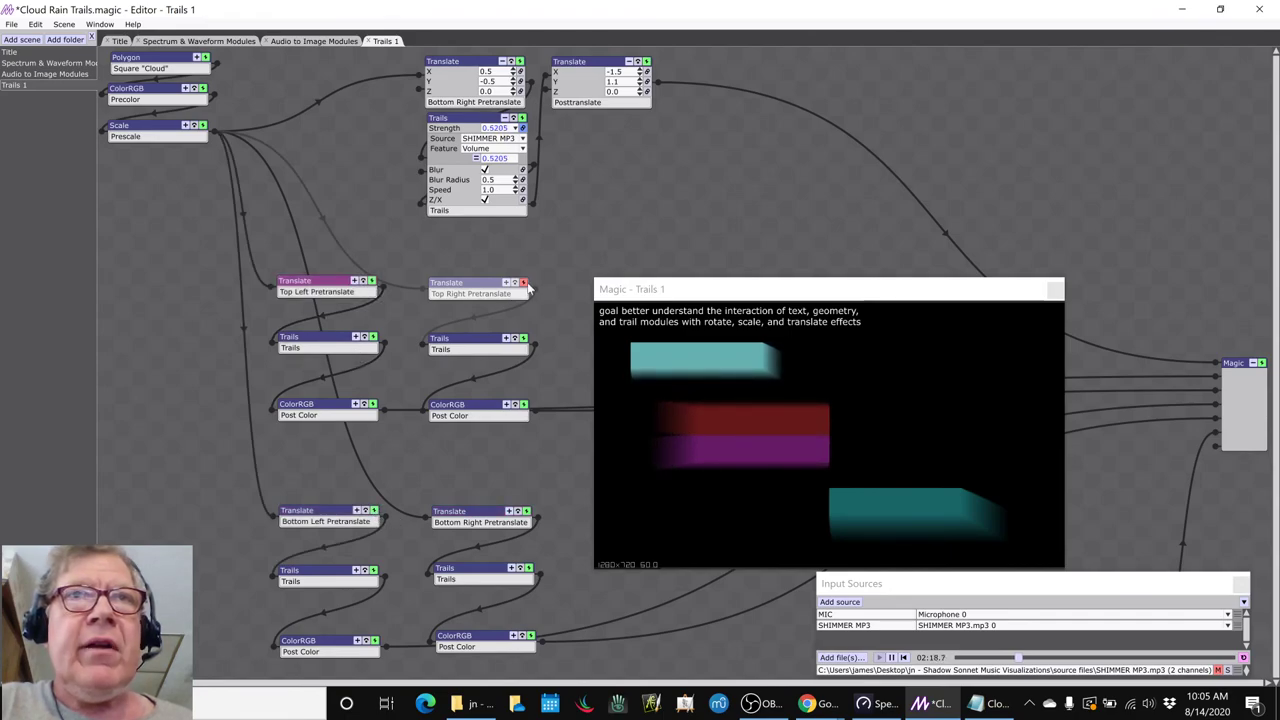
pyautogui.click(525, 283)
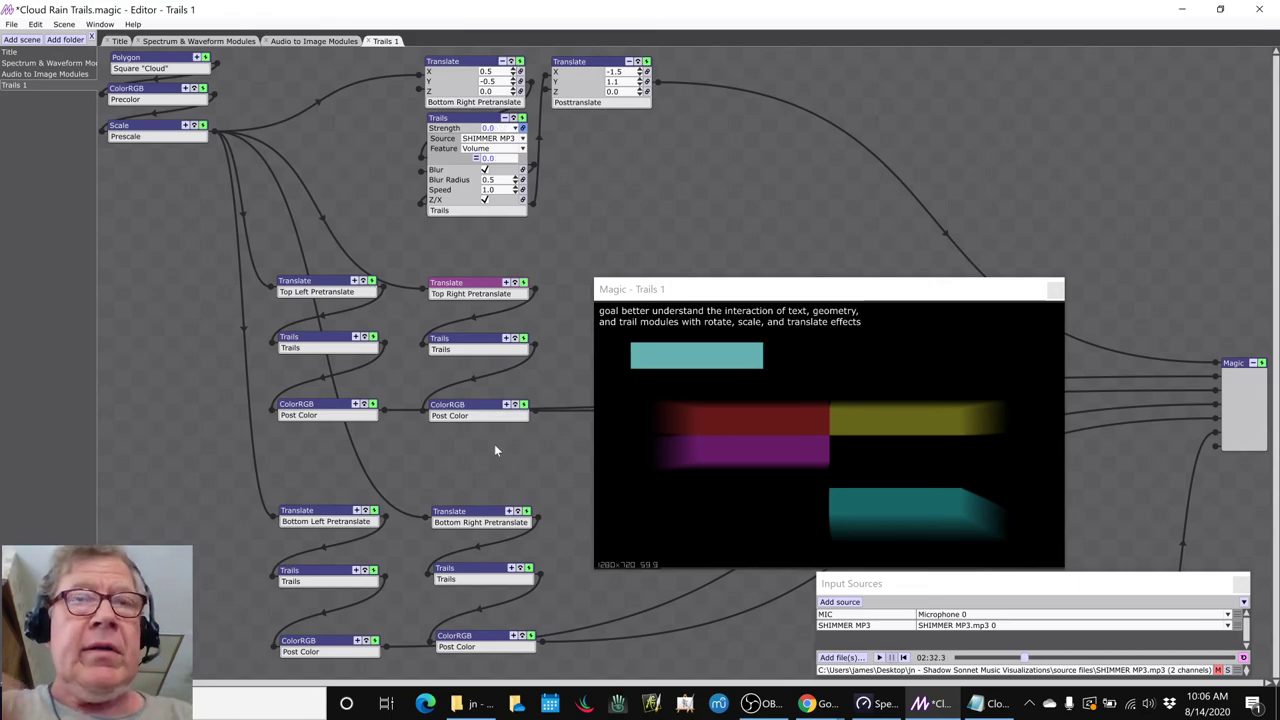
pyautogui.hotkey('alt', 'Tab')
pyautogui.hotkey('alt', 'Tab')
pyautogui.hotkey('alt', 'Tab')
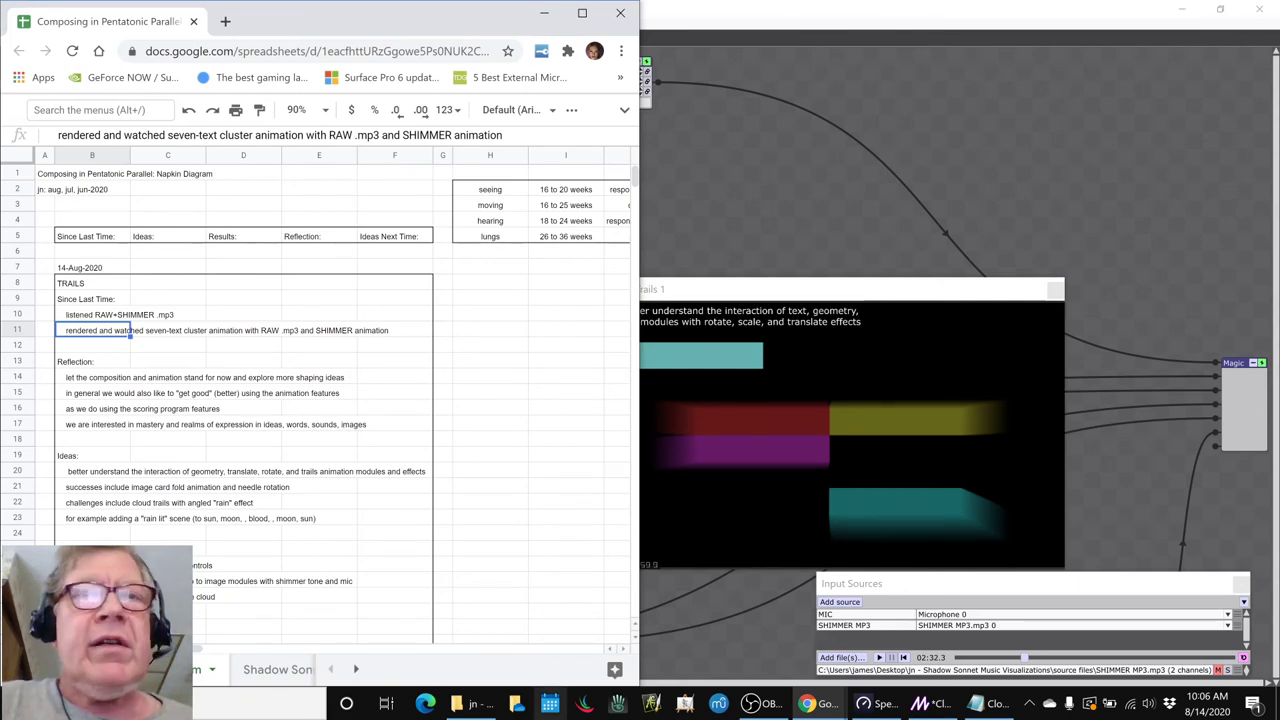
# Bring up the Shadow Sonnet Music Visualizations project folder in File Explorer.
pyautogui.click(472, 703)
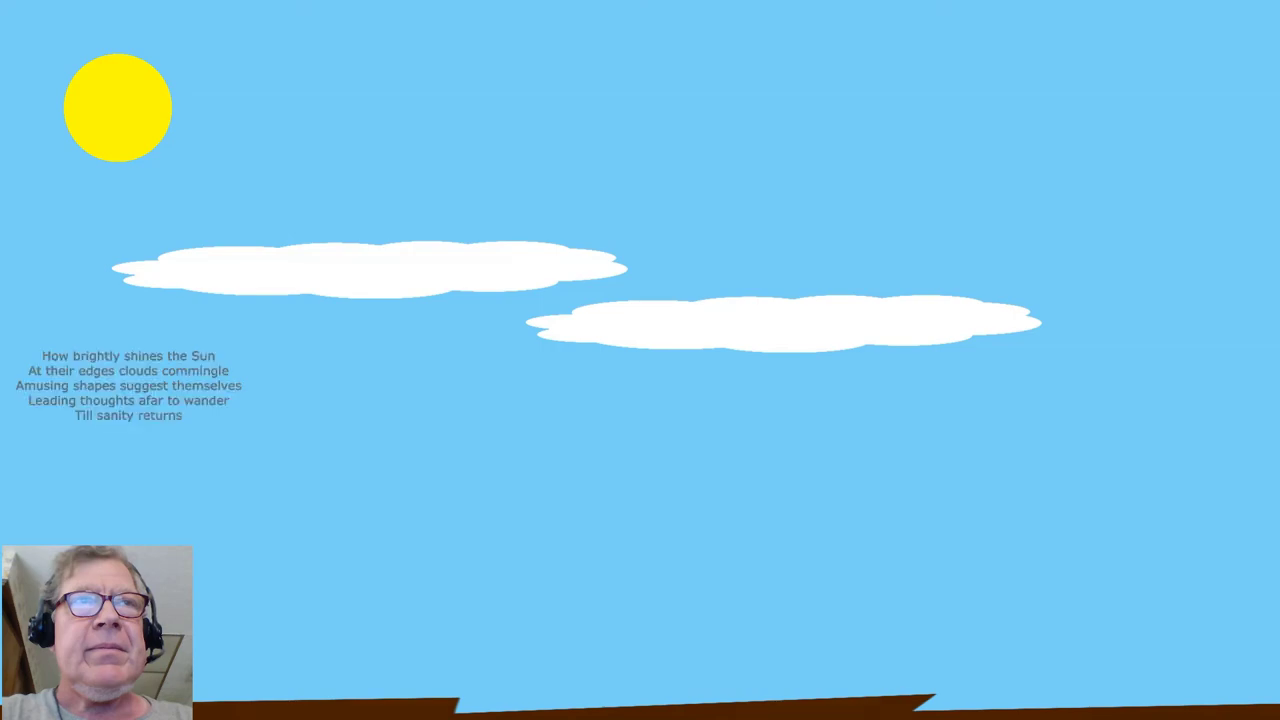
# Skip the Seven Text Clusters video to the night scene, watch, pause, and exit full screen.
pyautogui.click(1277, 497)
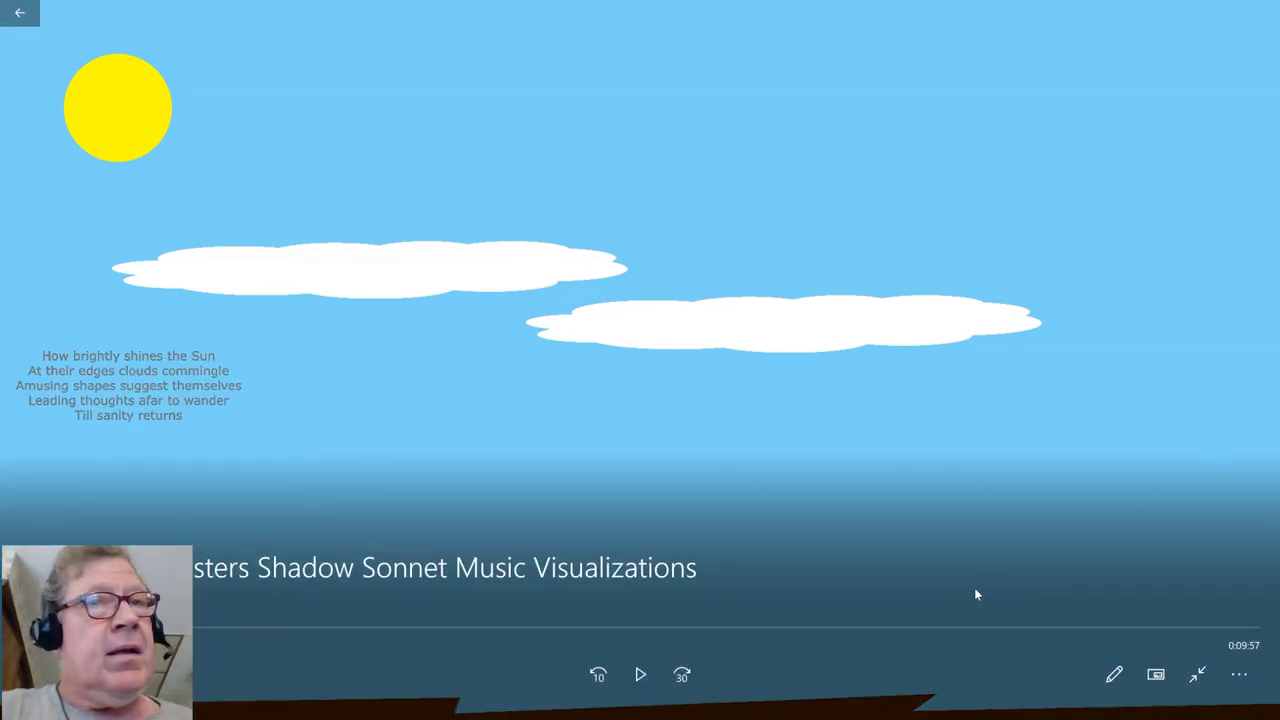
pyautogui.click(446, 629)
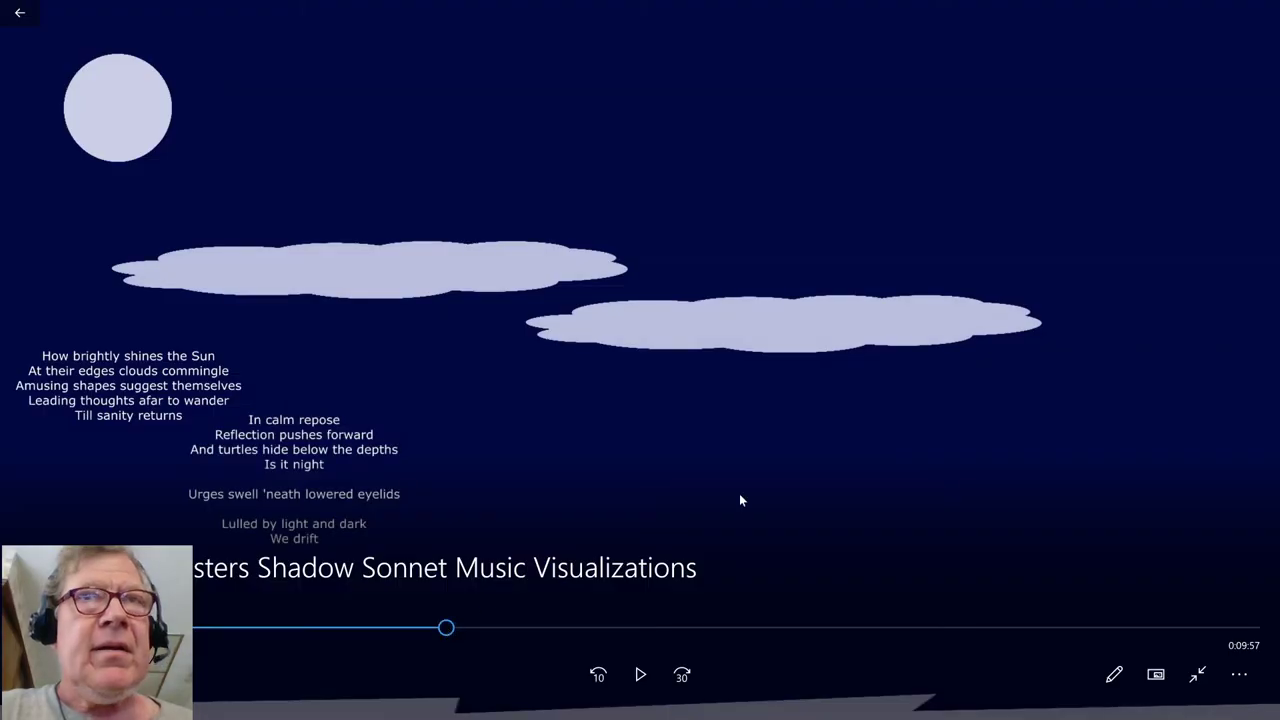
pyautogui.press('space')
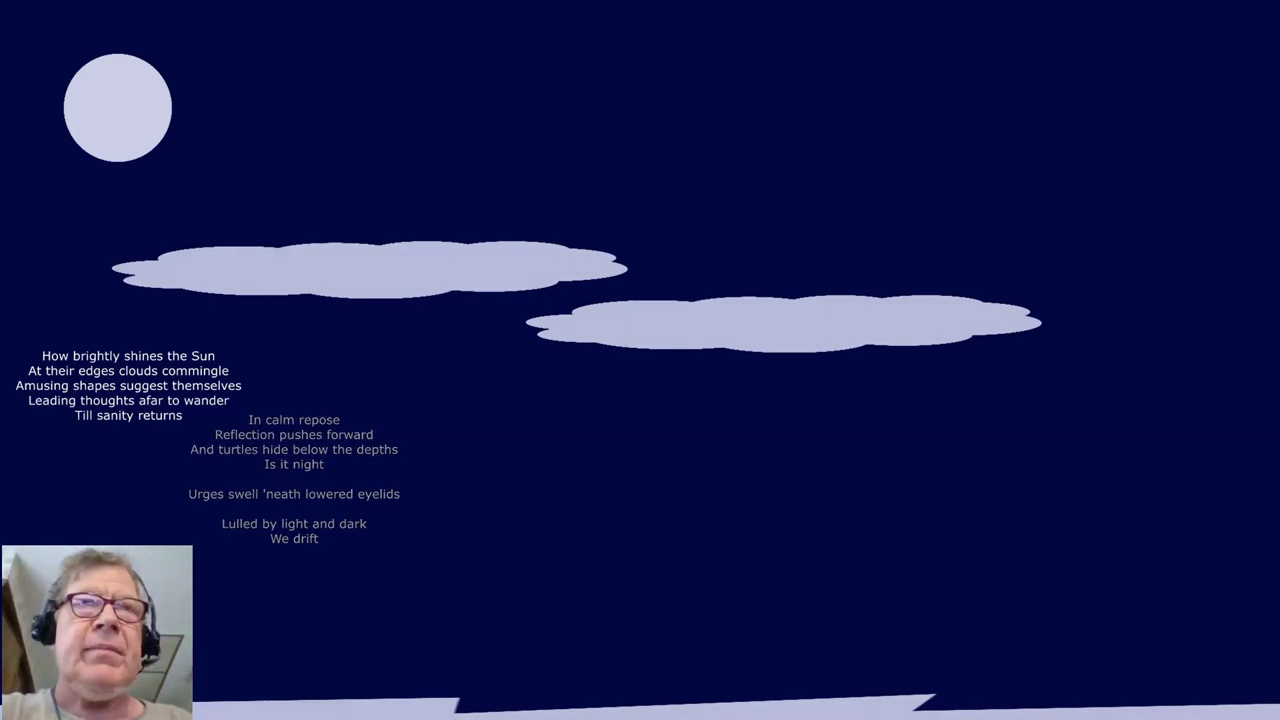
pyautogui.press('space')
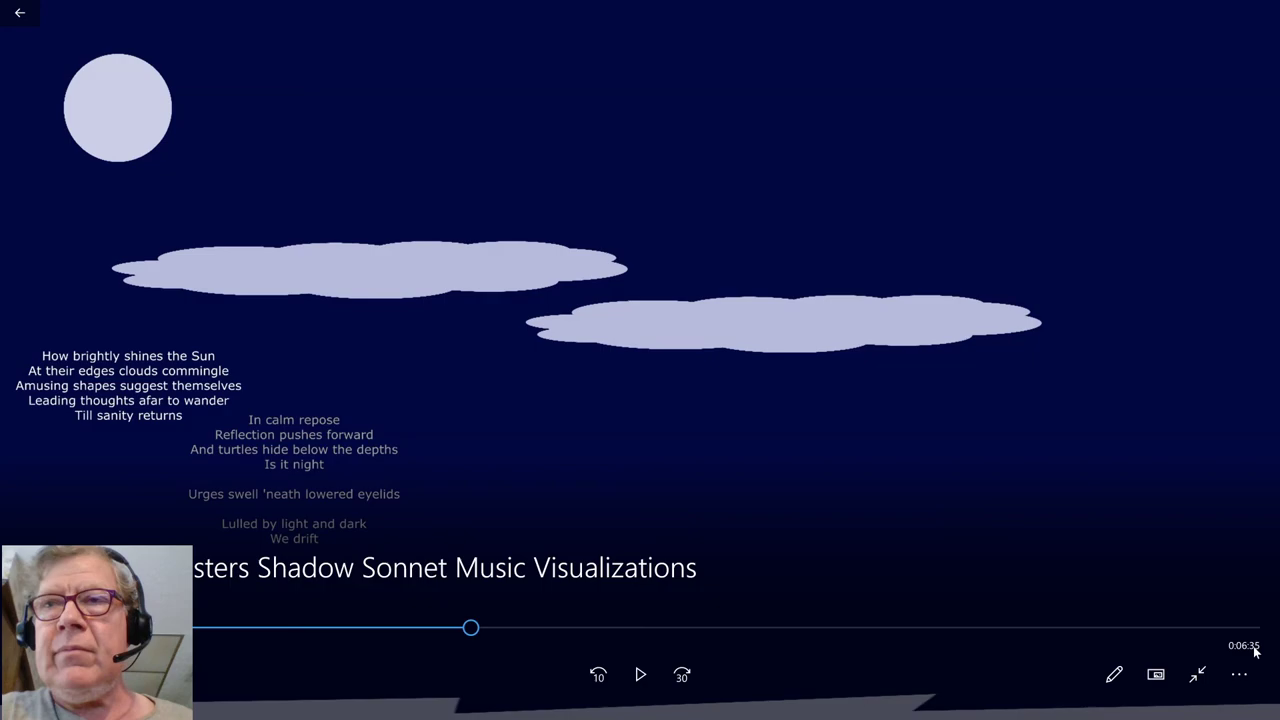
pyautogui.click(1196, 688)
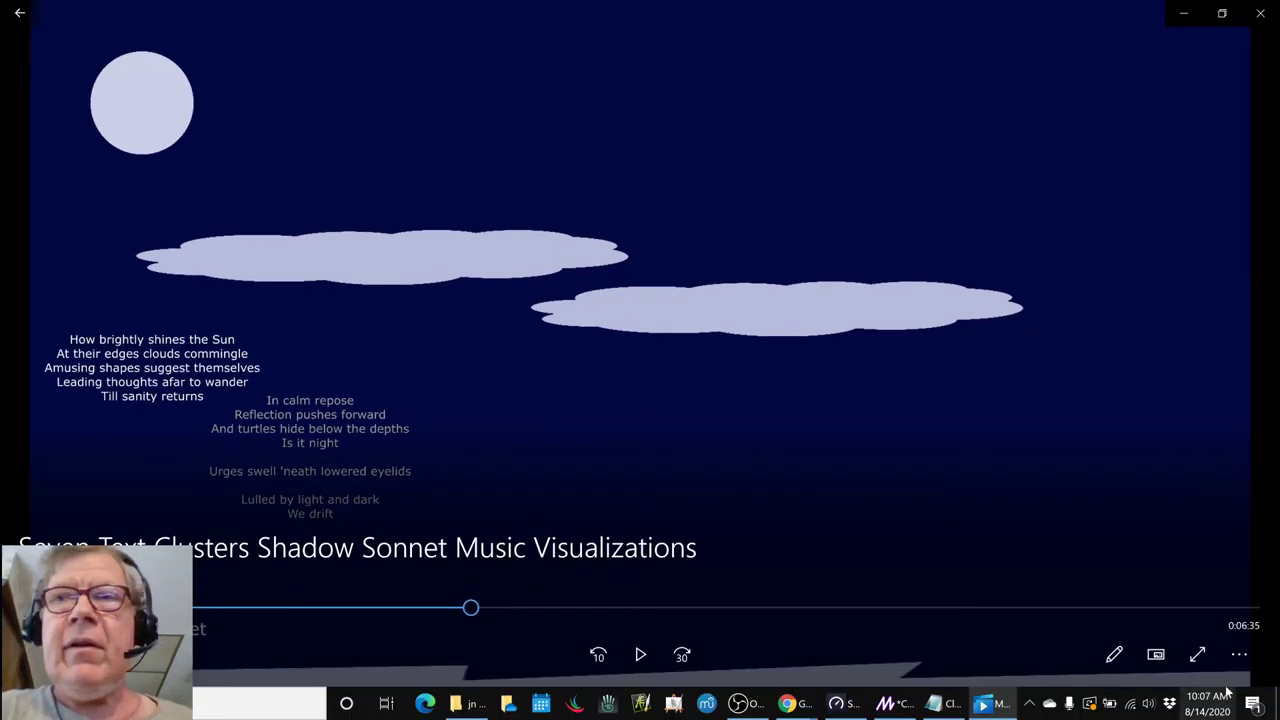
# Minimize the video player and switch to the Composing in Pentatonic Parallel spreadsheet.
pyautogui.click(1183, 13)
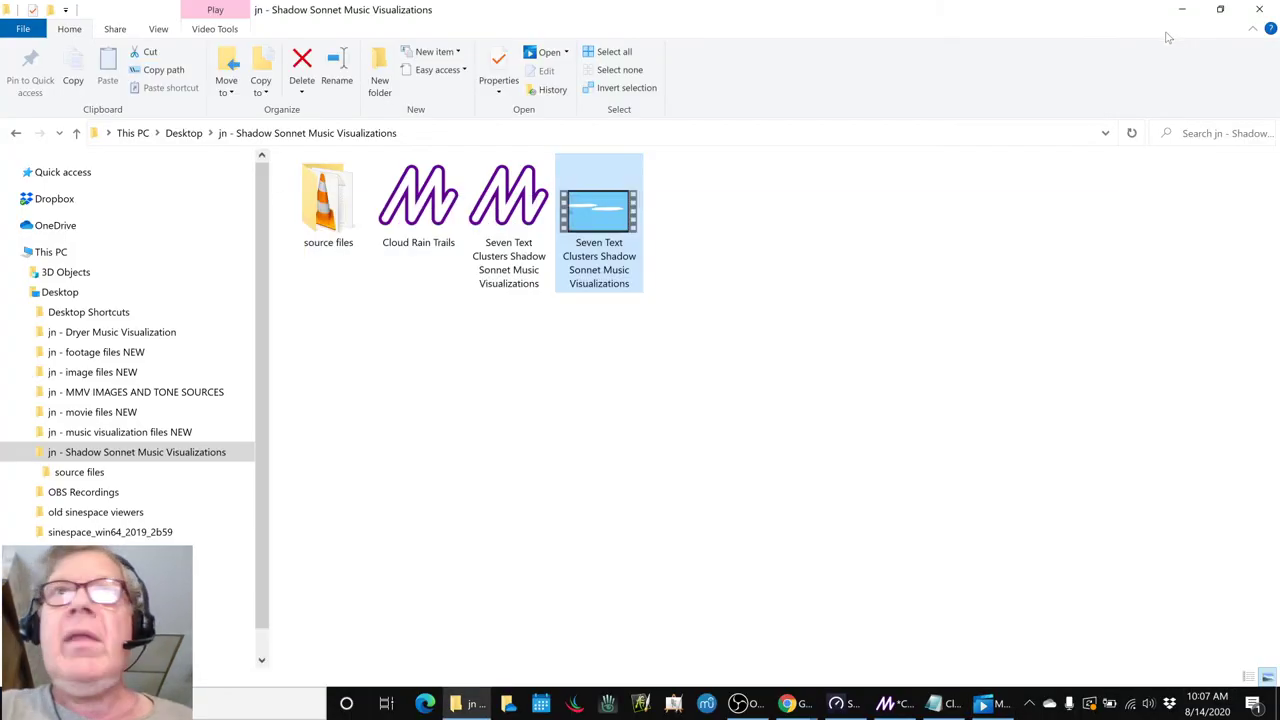
pyautogui.hotkey('alt', 'Tab')
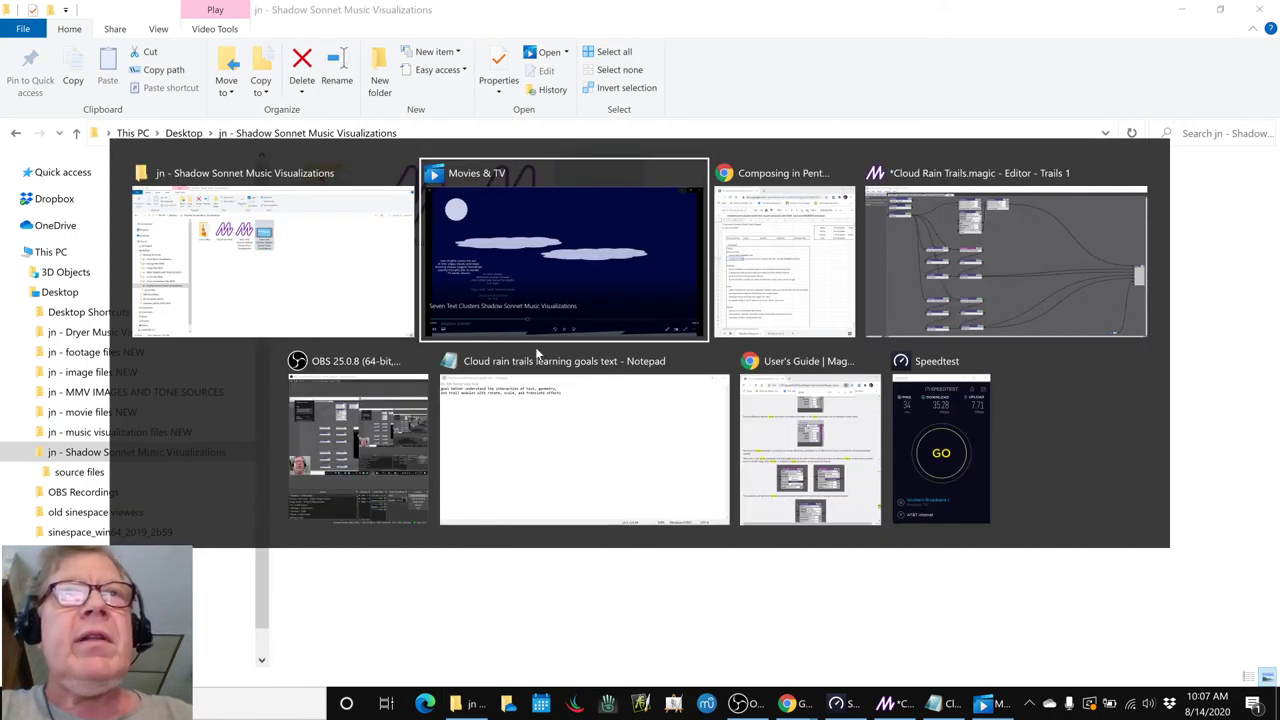
pyautogui.hotkey('alt', 'Tab')
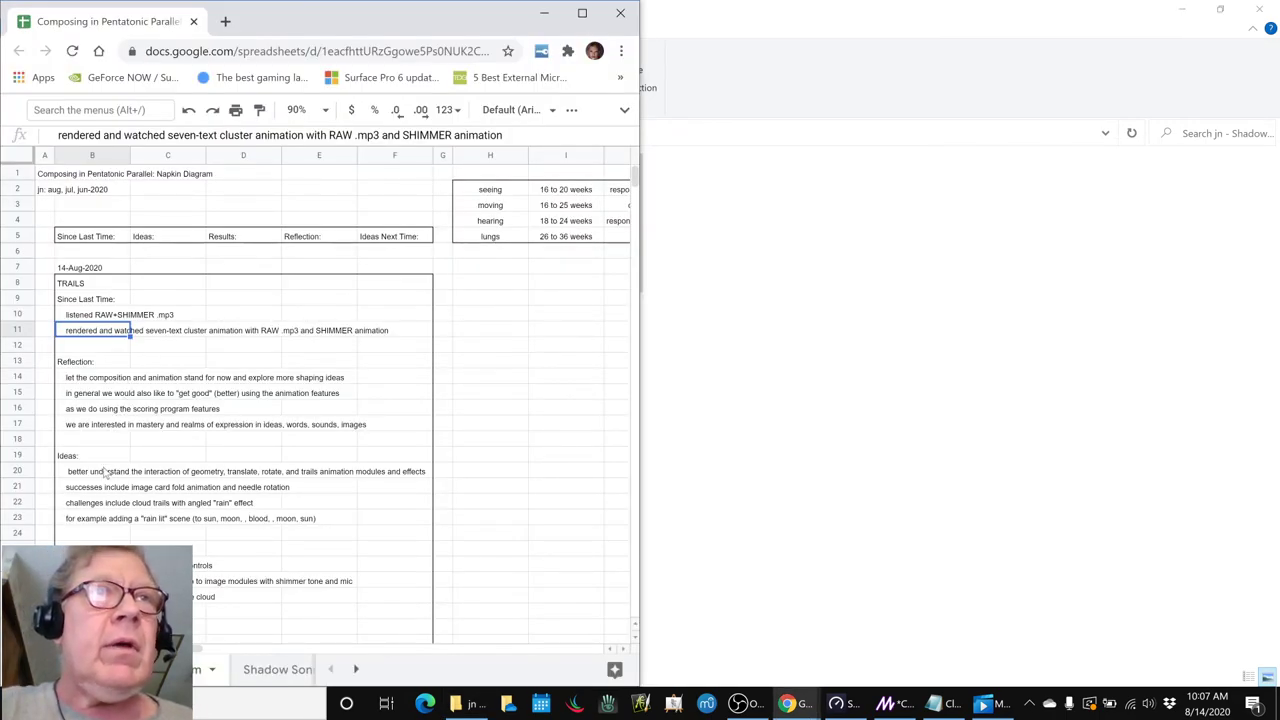
# Review the Reflection notes in B14 and B15 for 14-Aug-2020.
pyautogui.click(79, 380)
pyautogui.click(79, 395)
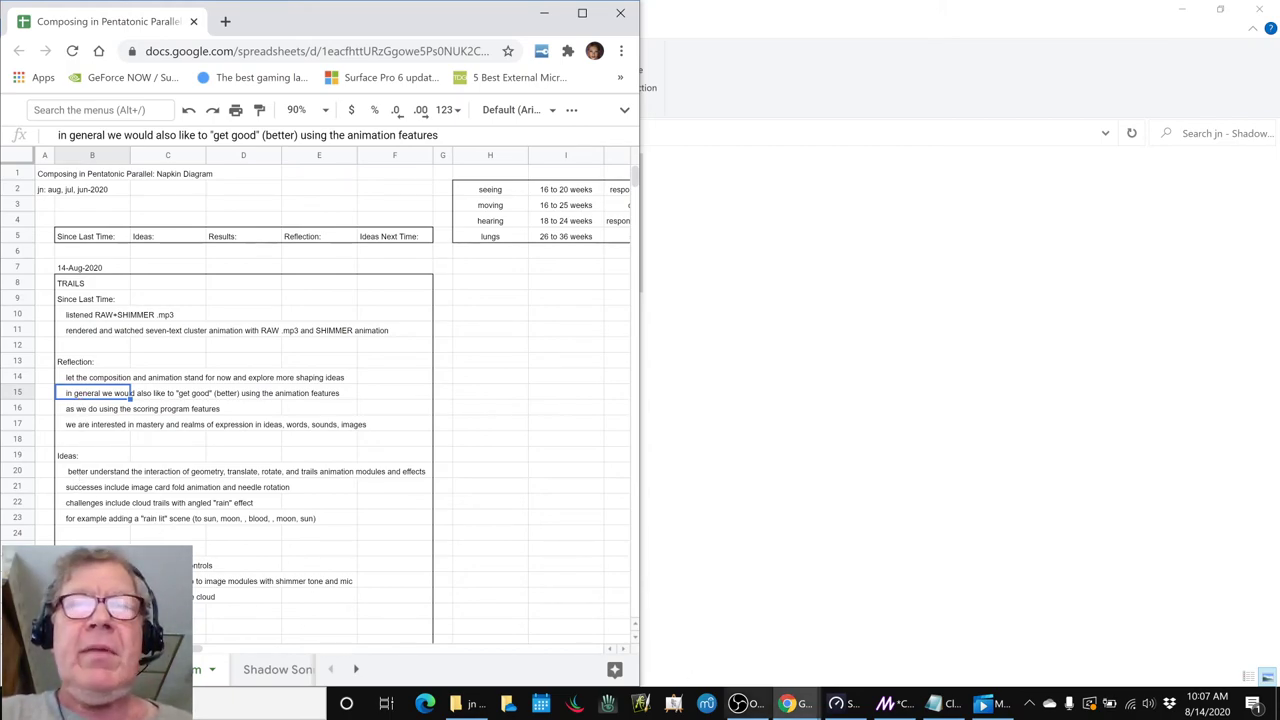
pyautogui.moveTo(896, 713)
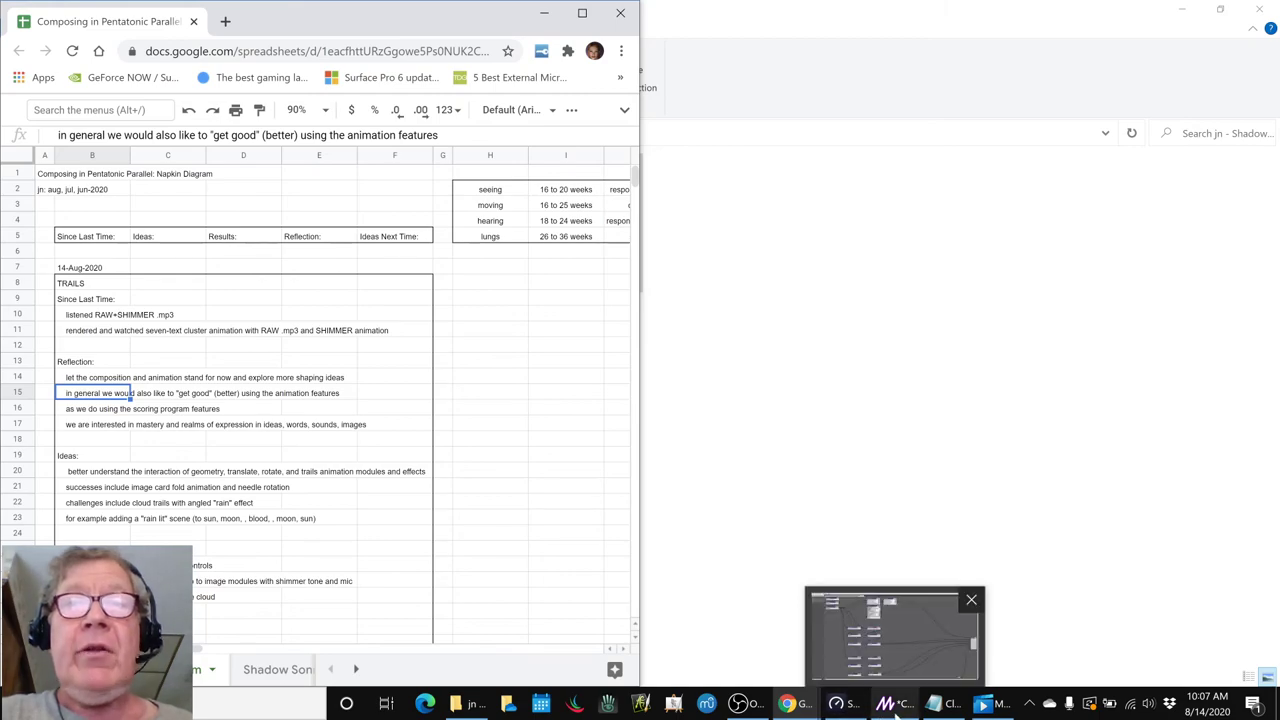
pyautogui.moveTo(790, 703)
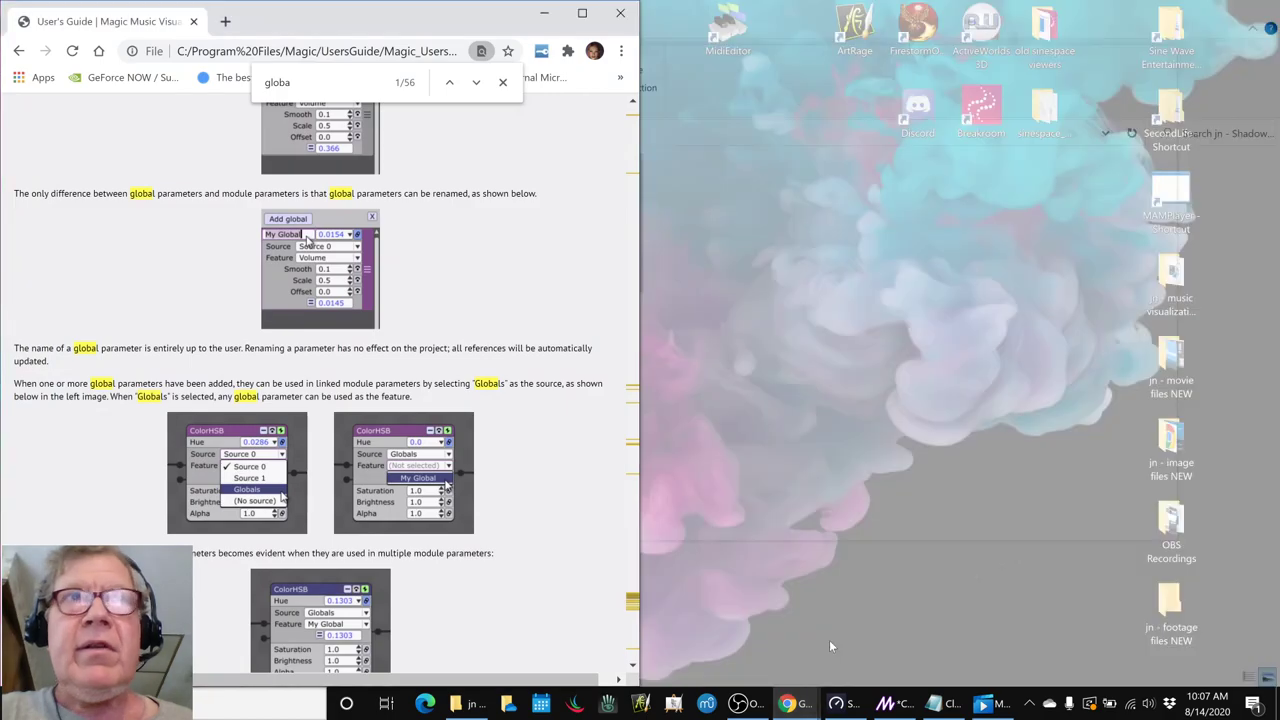
# Review the User's Guide global parameters section, close its find bar, and return to Magic.
pyautogui.click(829, 640)
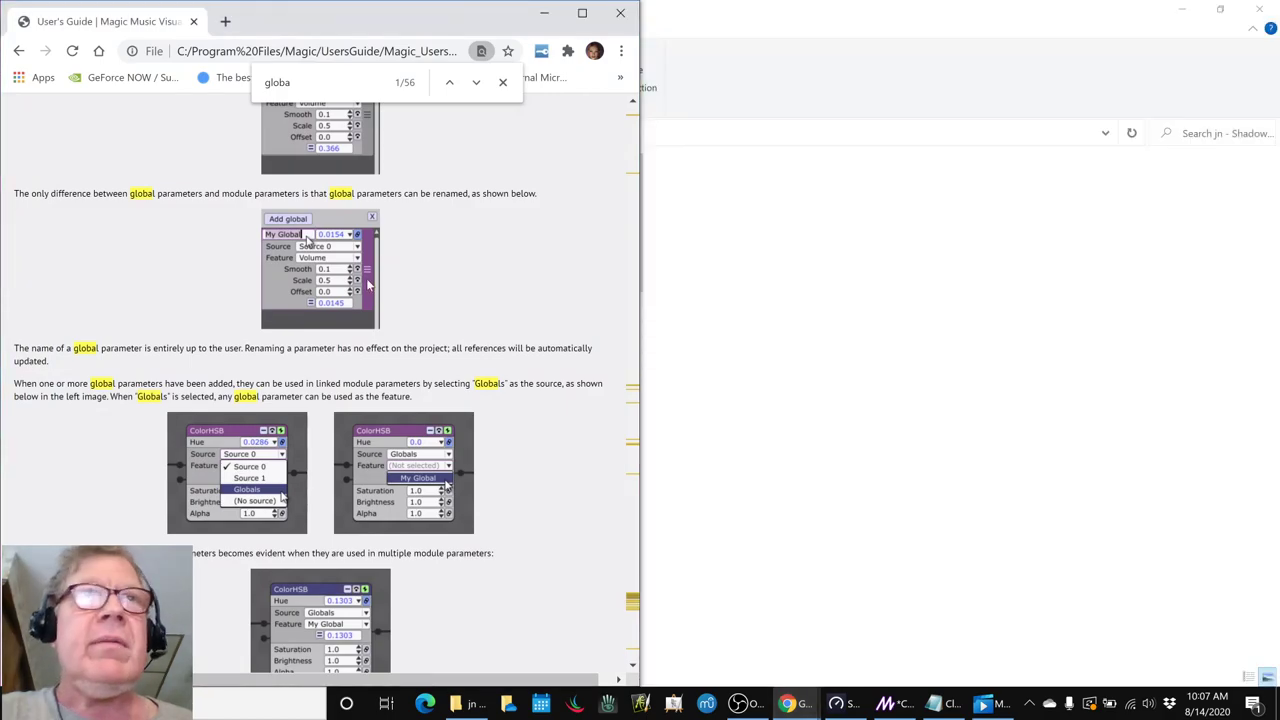
pyautogui.scroll(2, 367, 285)
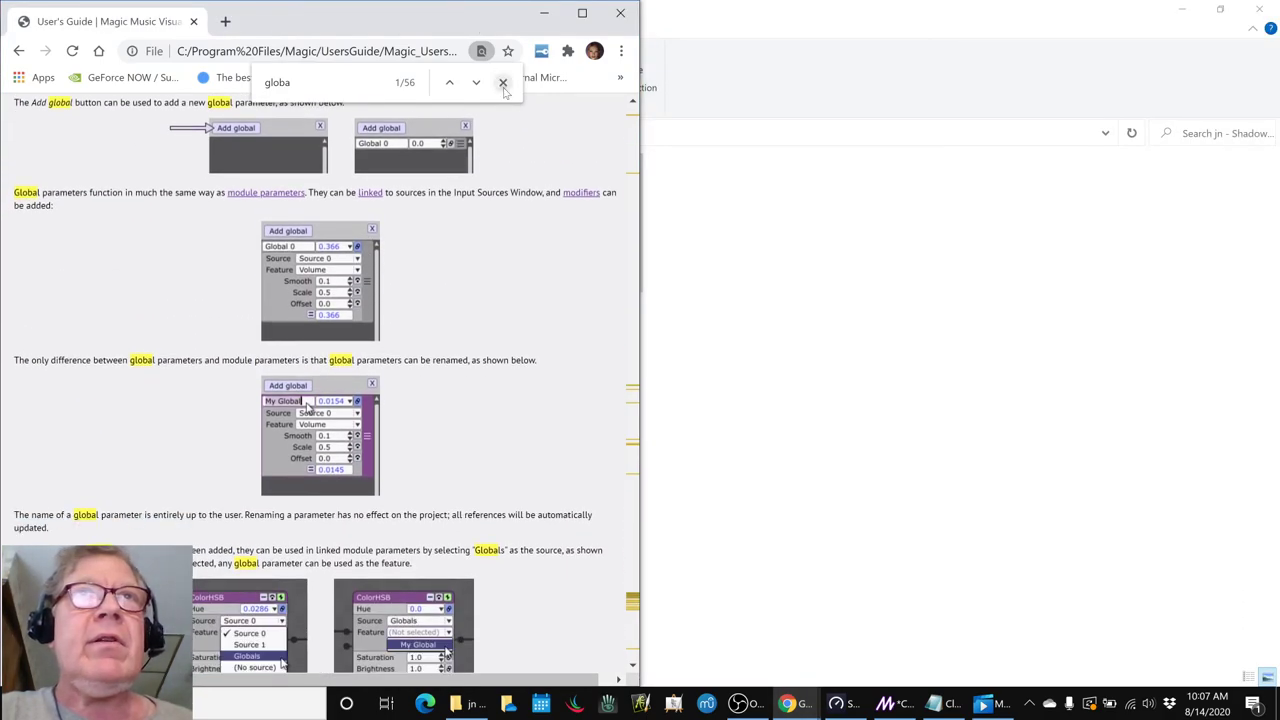
pyautogui.click(502, 81)
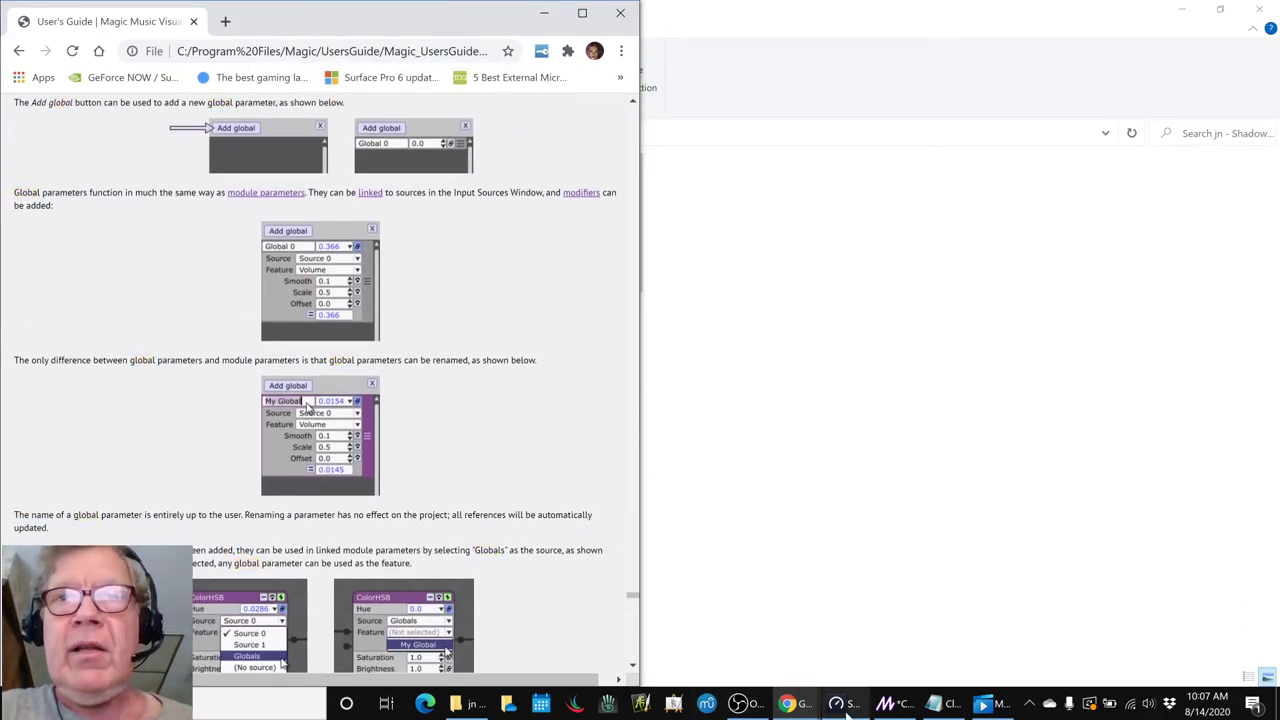
pyautogui.click(887, 704)
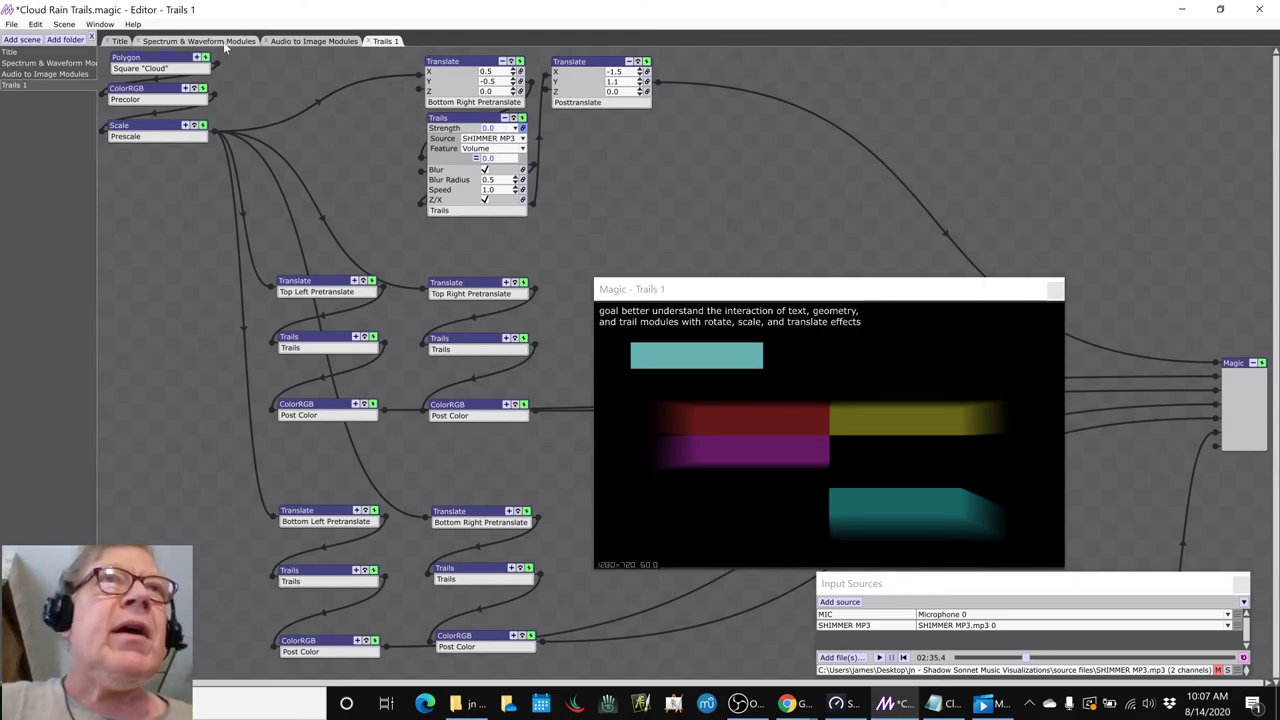
# Expand the Spectrum label's Text node and toggle it off and on, then return to the Title scene.
pyautogui.click(120, 41)
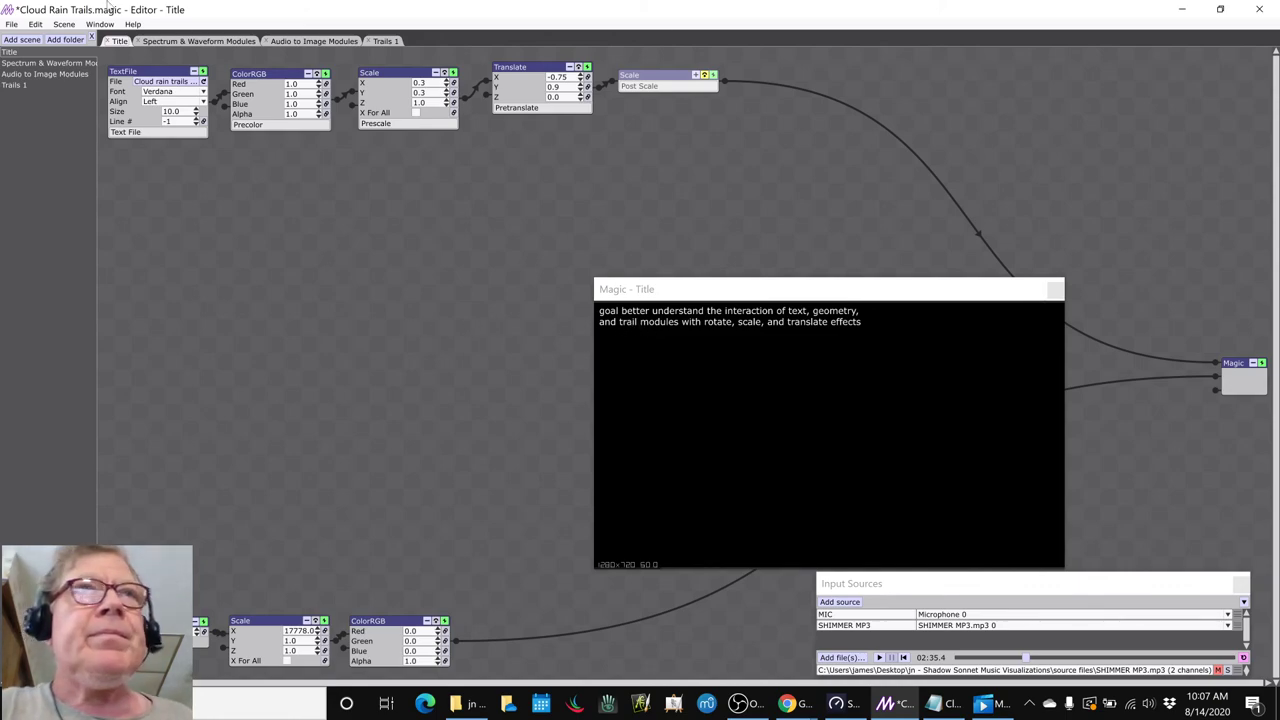
pyautogui.click(175, 41)
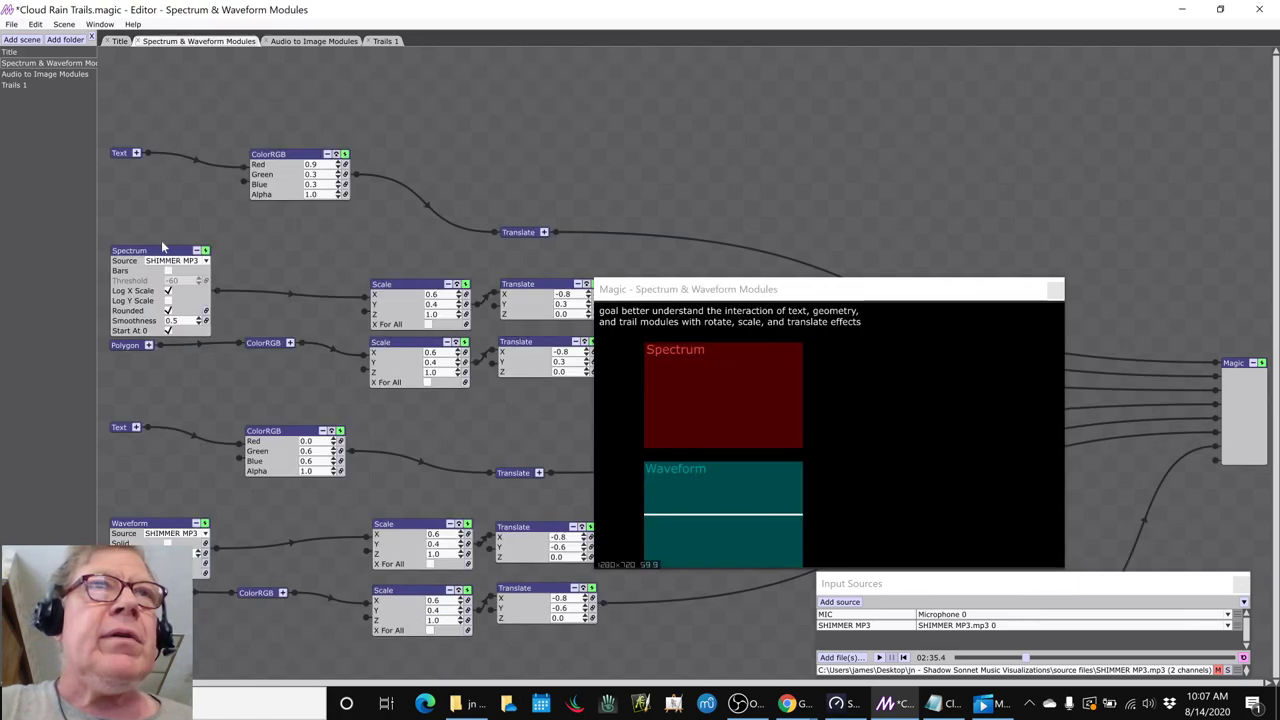
pyautogui.click(138, 152)
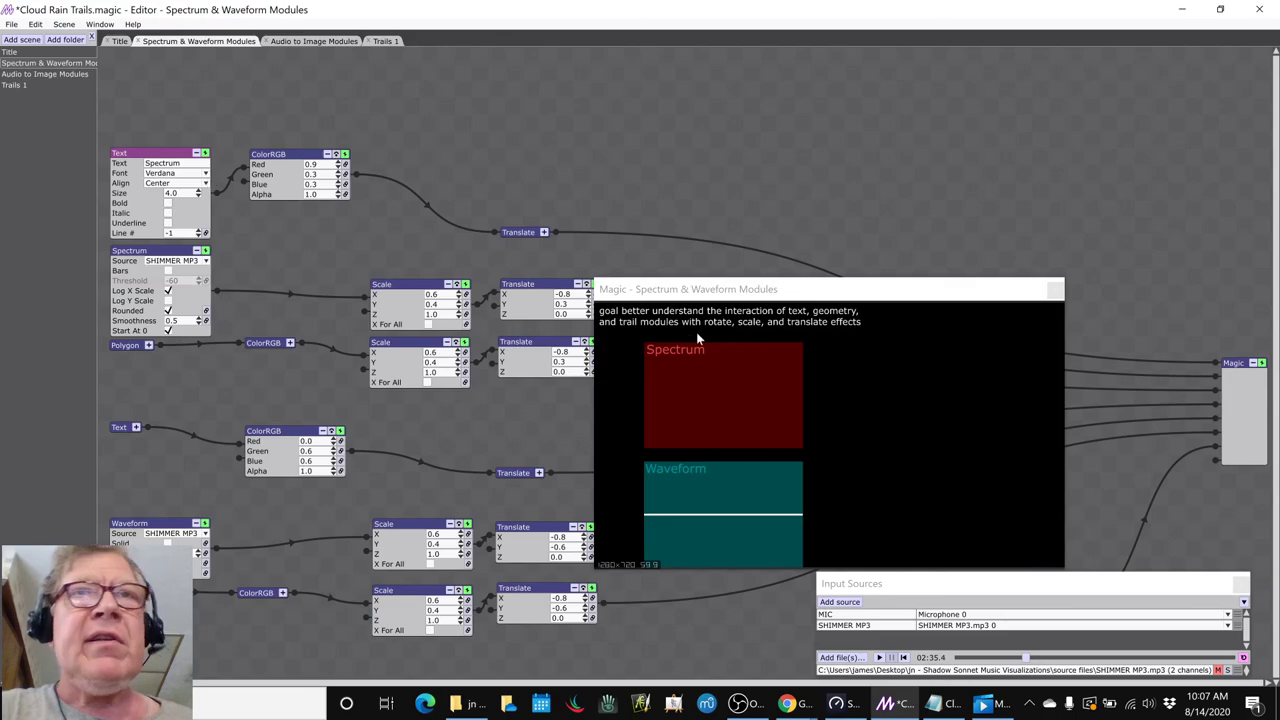
pyautogui.click(206, 154)
pyautogui.click(206, 154)
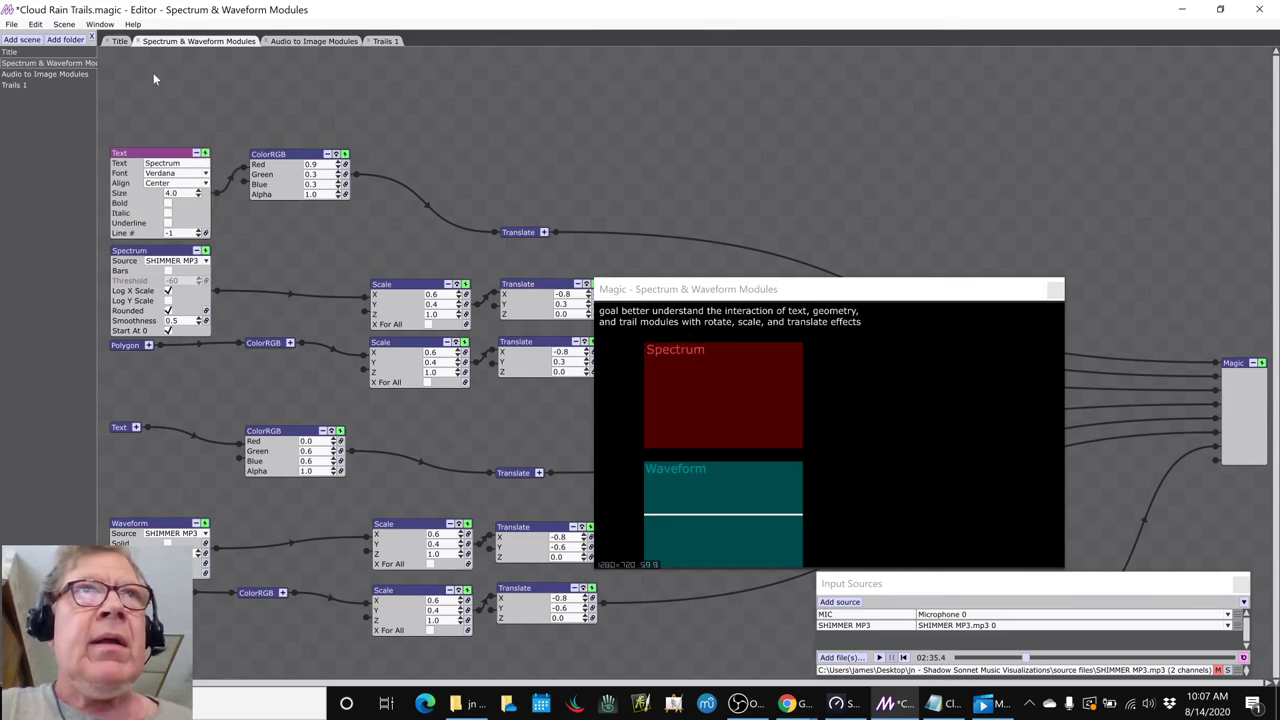
pyautogui.click(124, 46)
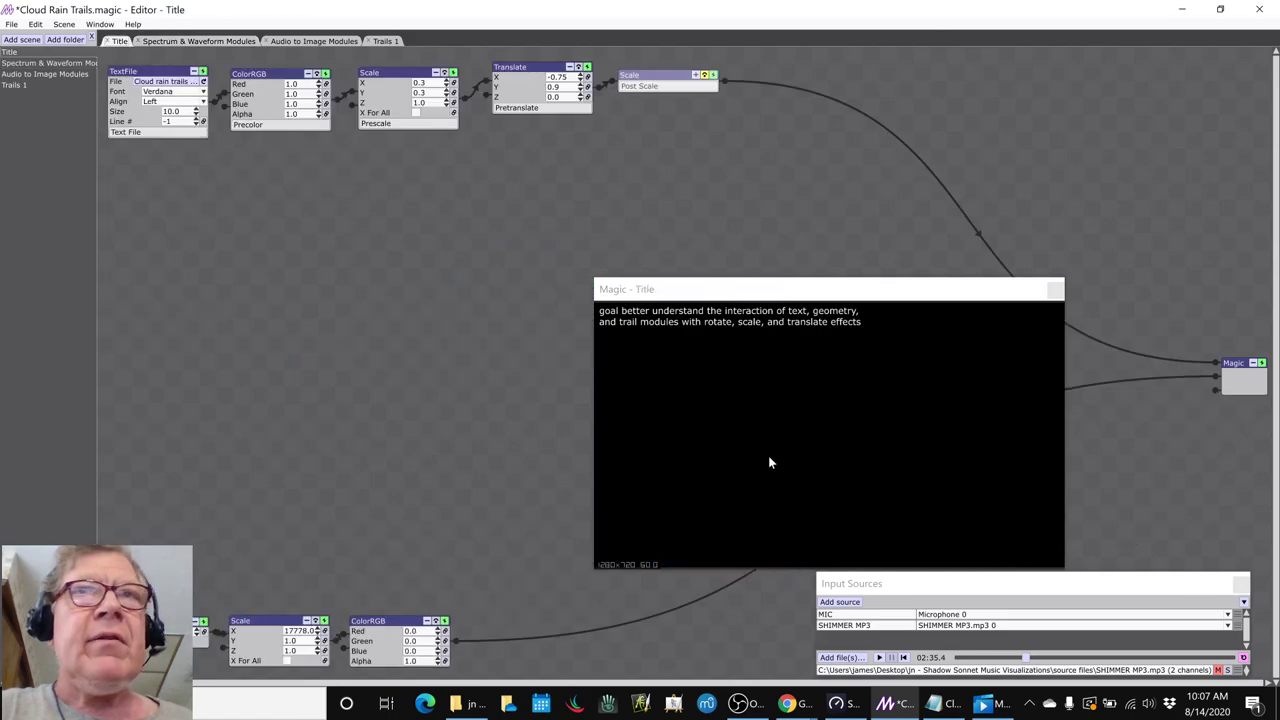
# Add the word CHANGE to the learning goals note, save it, and reload the title file in Magic.
pyautogui.hotkey('alt', 'Tab')
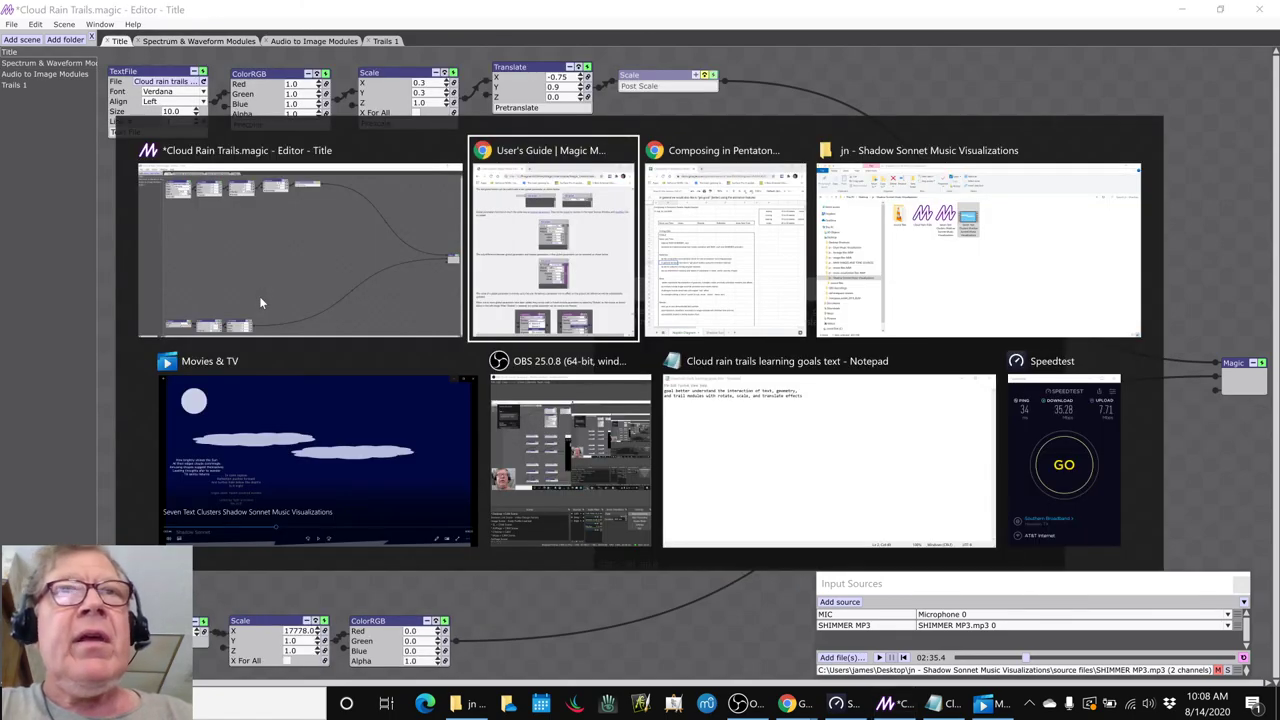
pyautogui.hotkey('alt', 'Tab')
pyautogui.hotkey('alt', 'Tab')
pyautogui.hotkey('alt', 'Tab')
pyautogui.hotkey('alt', 'Tab')
pyautogui.hotkey('alt', 'Tab')
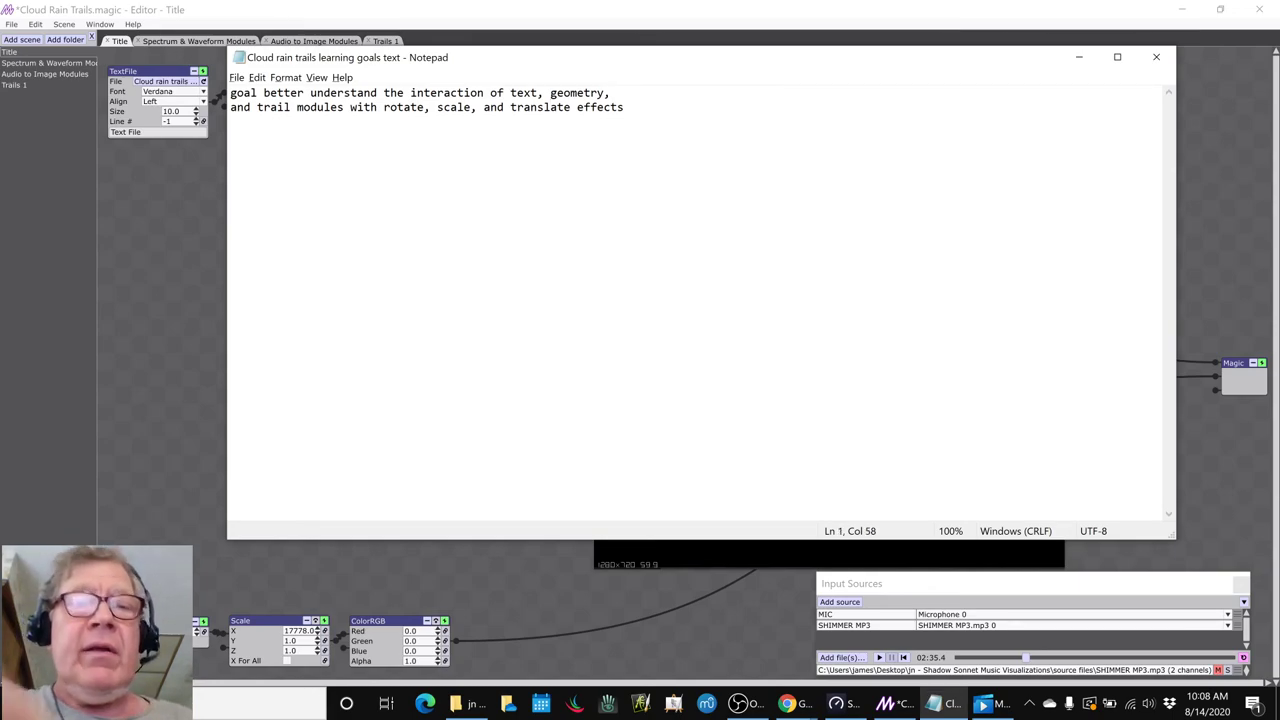
pyautogui.write('CHANGE')
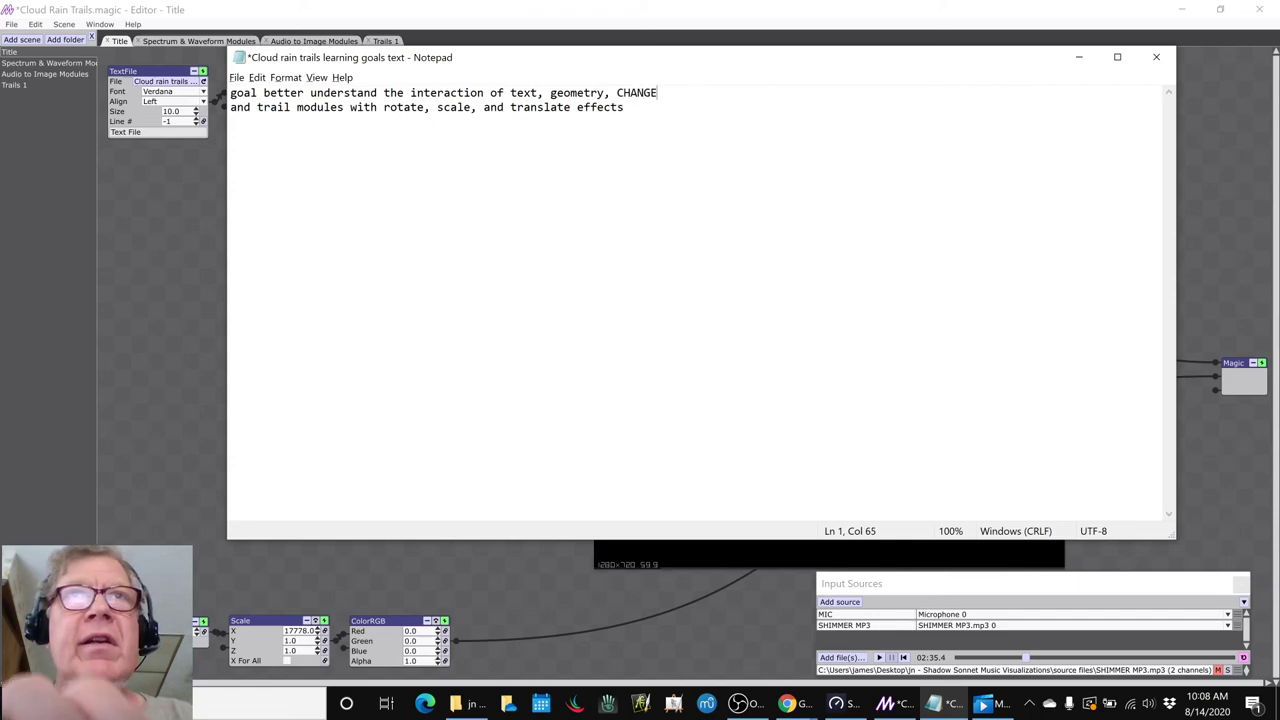
pyautogui.hotkey('ctrl', 's')
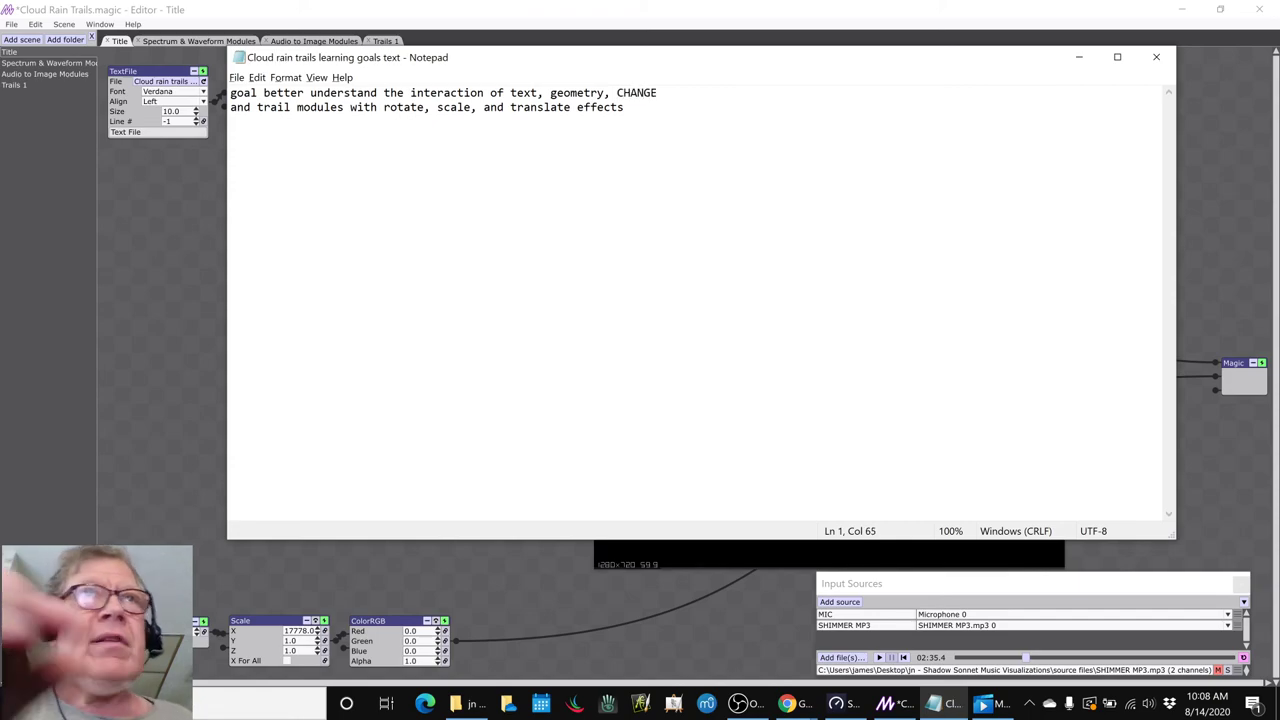
pyautogui.click(147, 174)
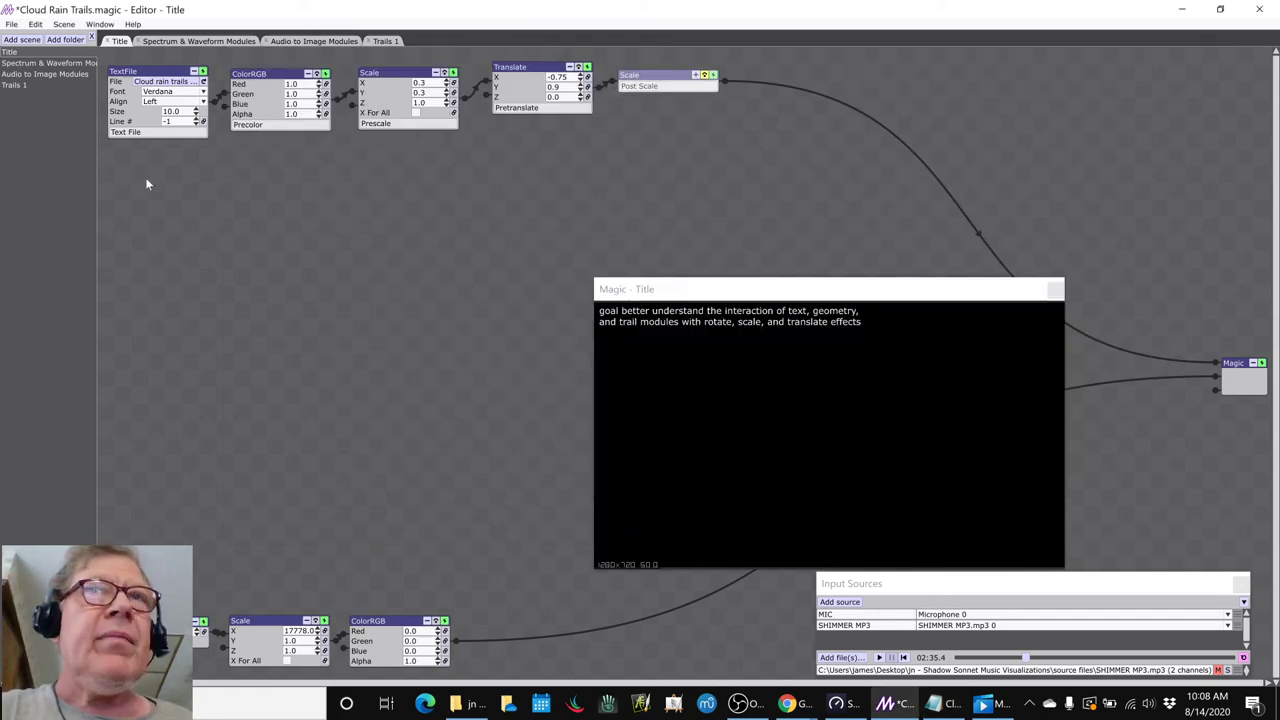
pyautogui.click(203, 83)
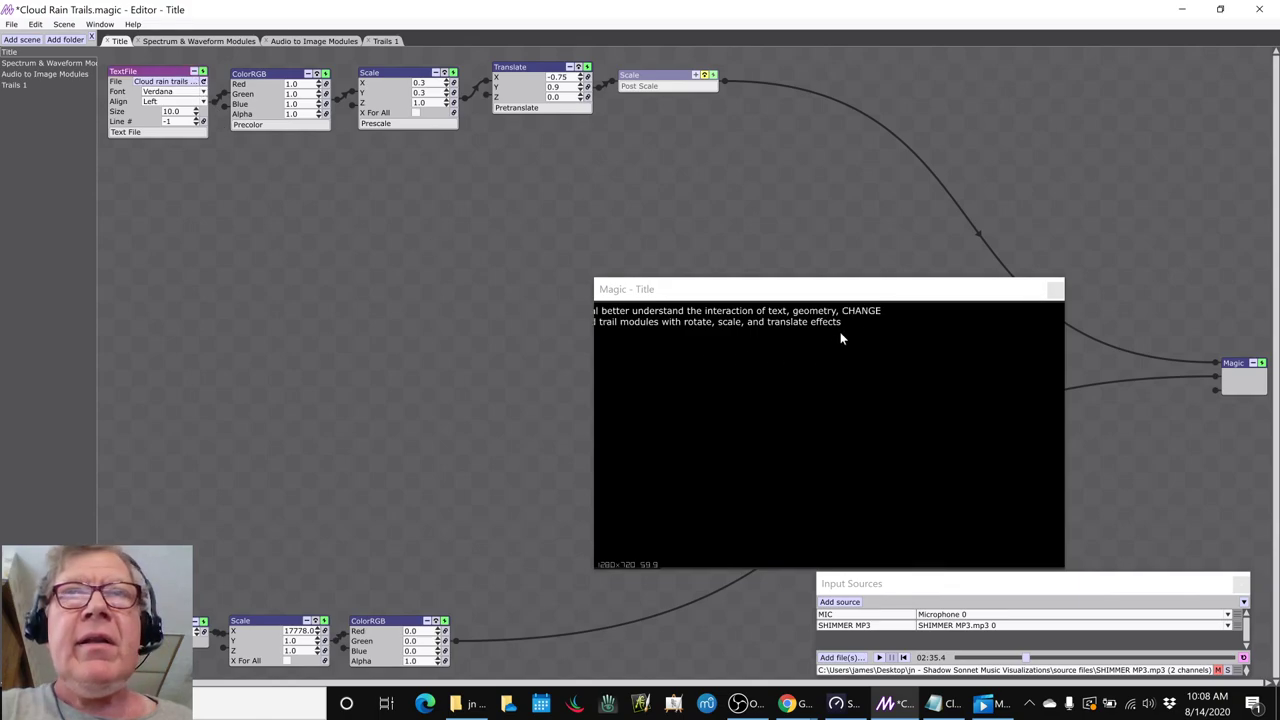
# Remove CHANGE from the note, save it, reload the title text in Magic, and save the project.
pyautogui.hotkey('alt', 'Tab')
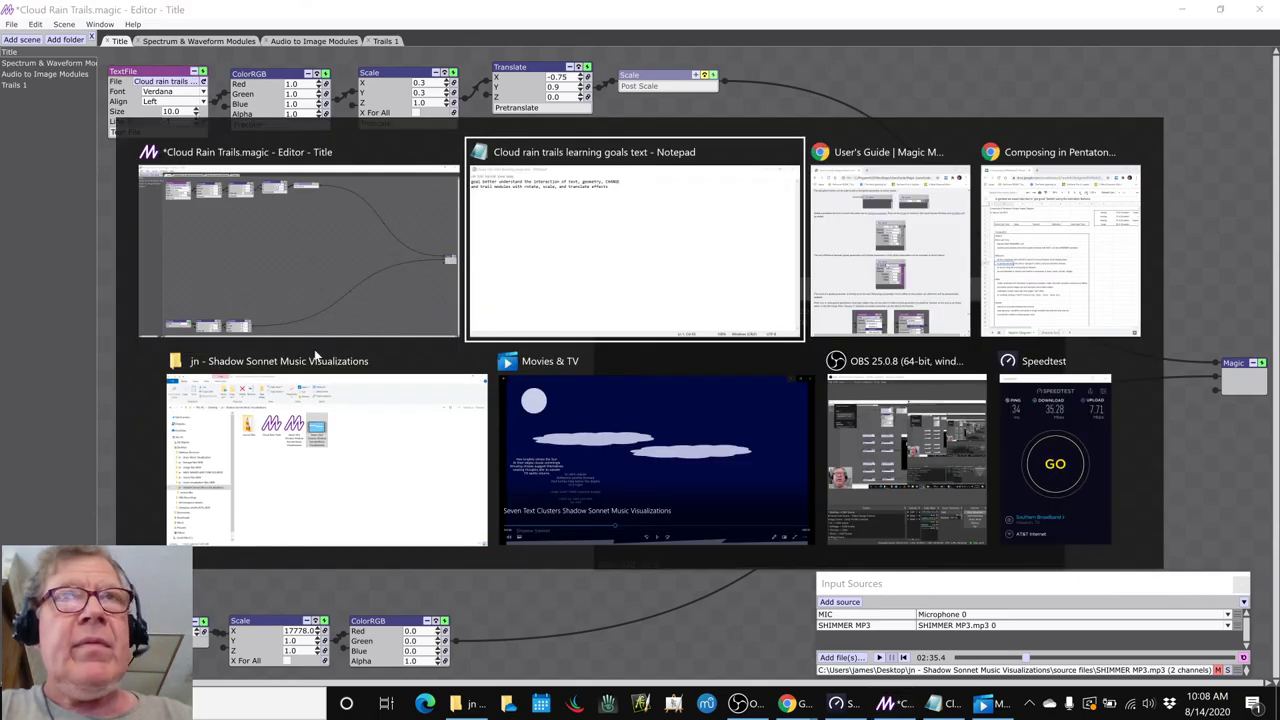
pyautogui.press('BackSpace')
pyautogui.press('BackSpace')
pyautogui.press('BackSpace')
pyautogui.press('BackSpace')
pyautogui.press('BackSpace')
pyautogui.press('BackSpace')
pyautogui.press('BackSpace')
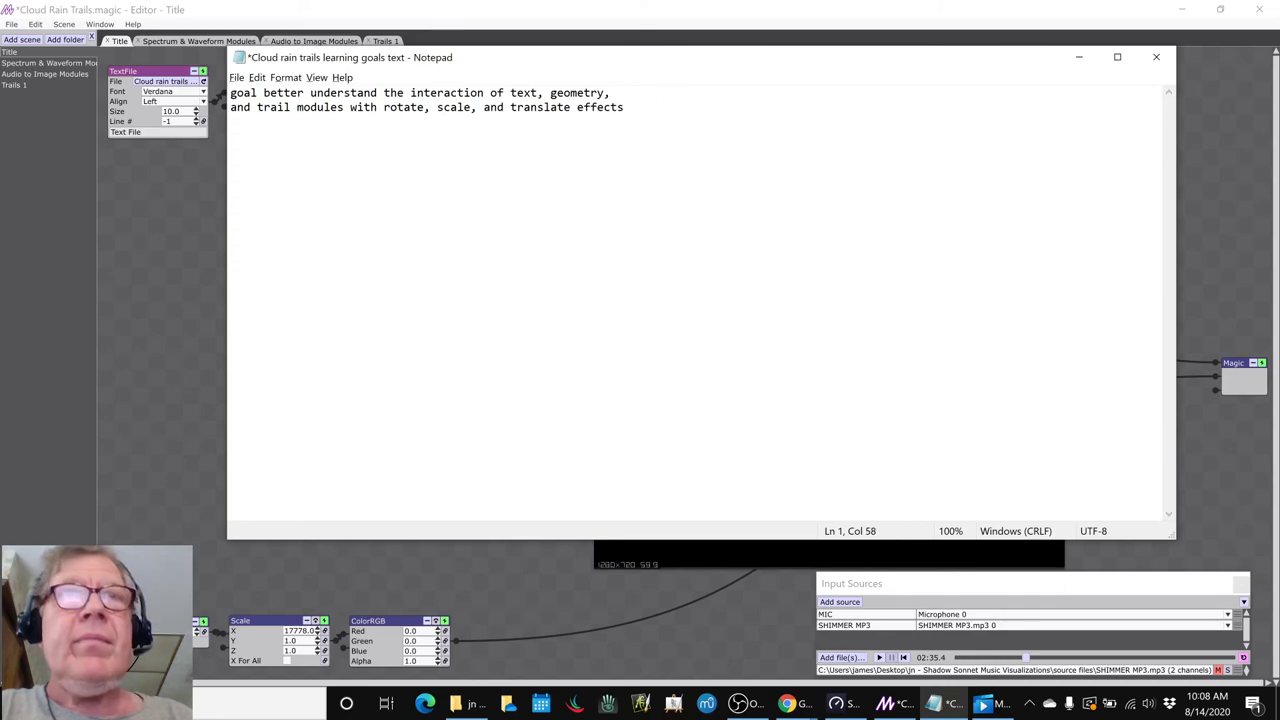
pyautogui.hotkey('ctrl', 's')
pyautogui.hotkey('alt', 'Tab')
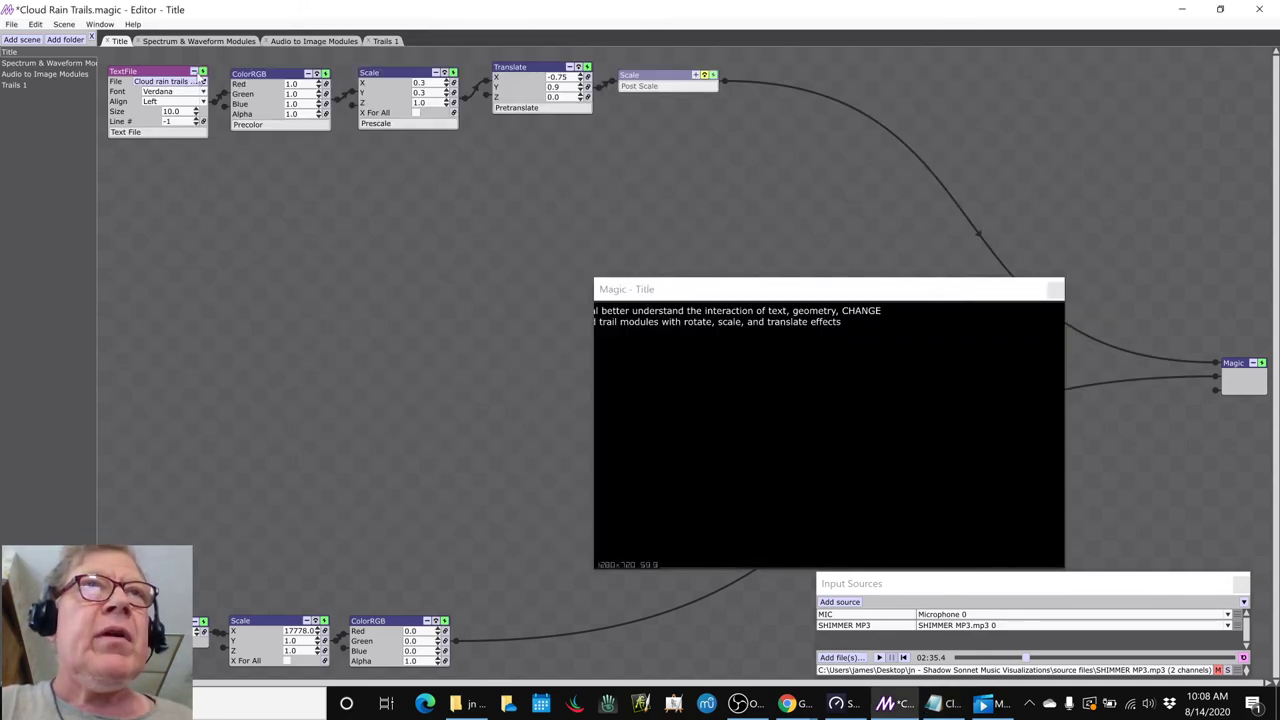
pyautogui.click(202, 82)
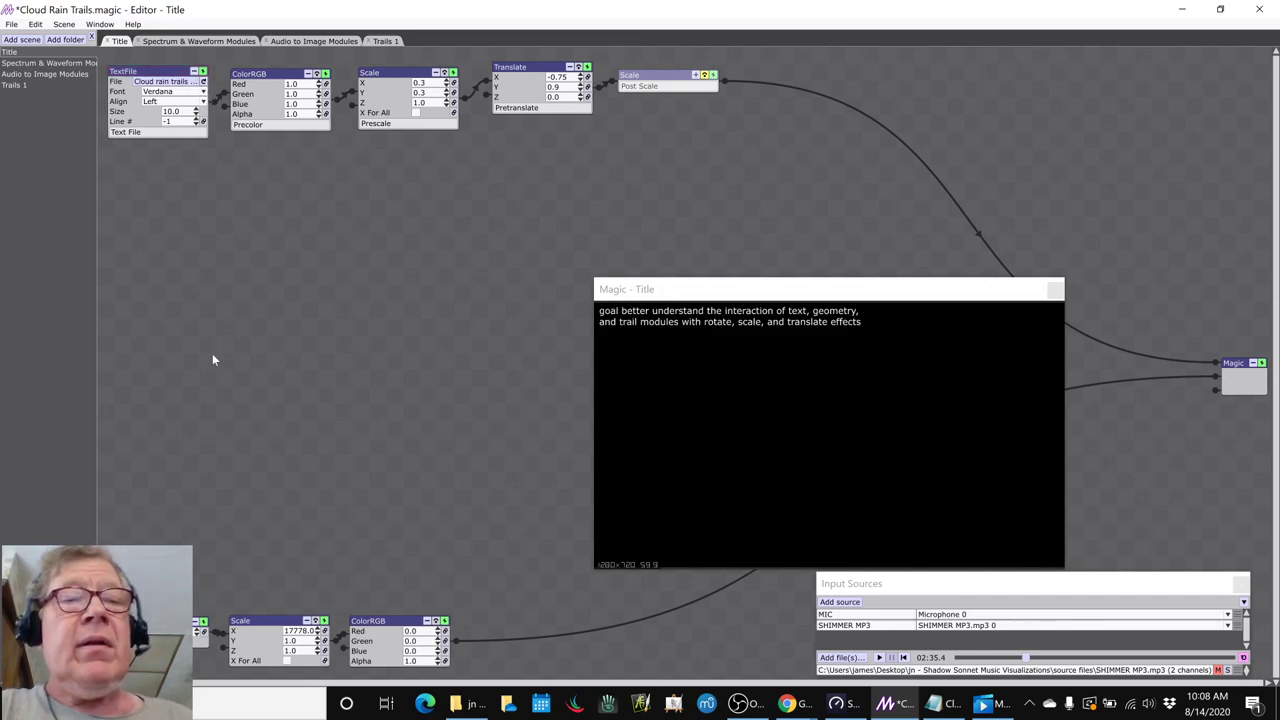
pyautogui.hotkey('ctrl', 's')
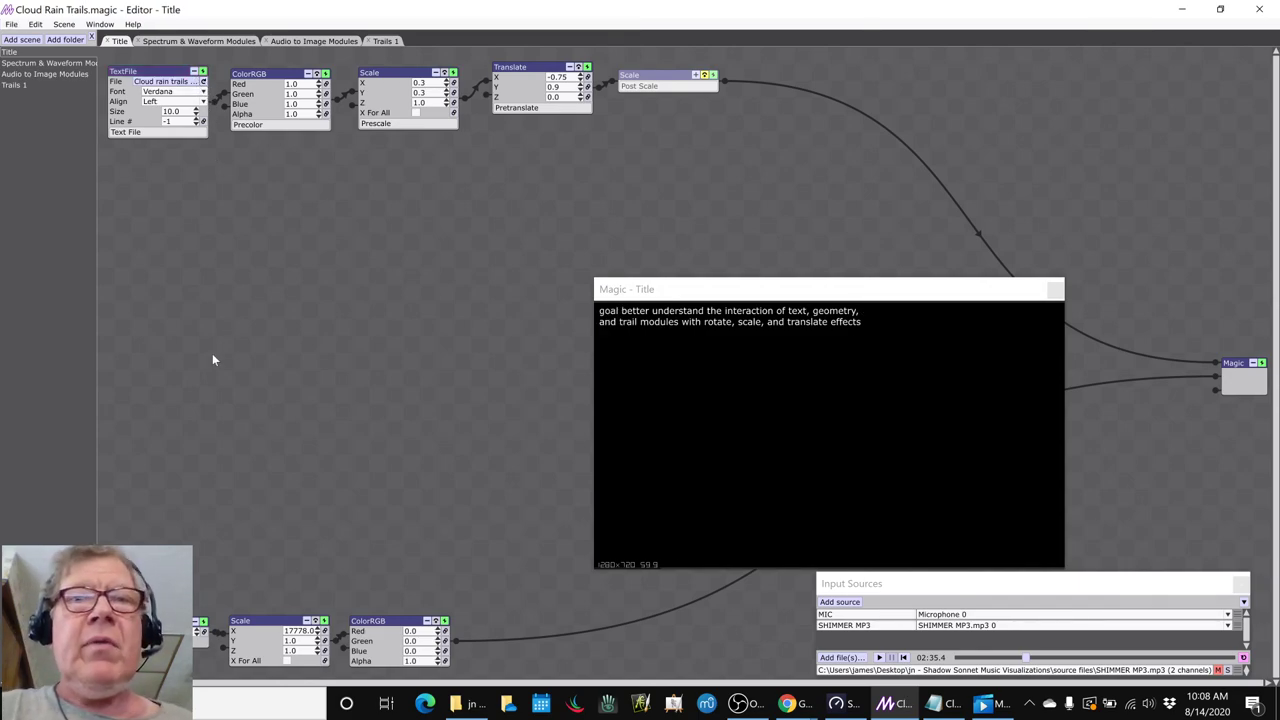
pyautogui.click(990, 704)
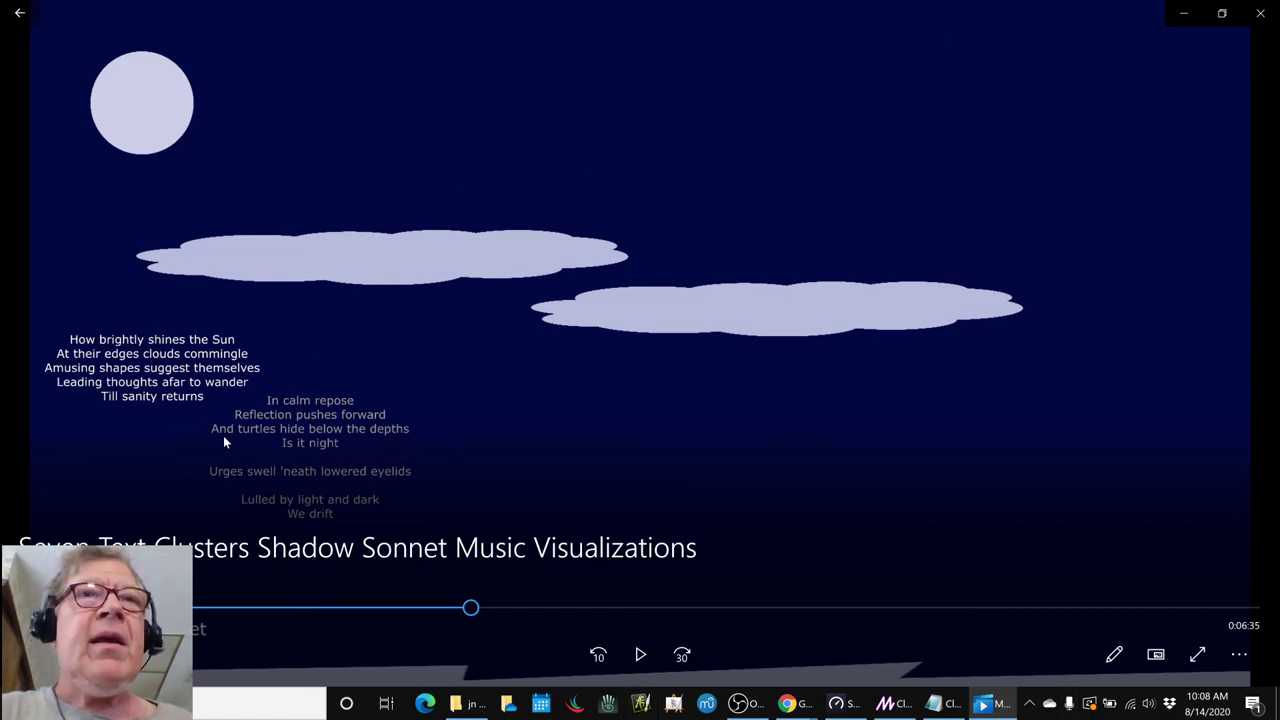
pyautogui.click(996, 704)
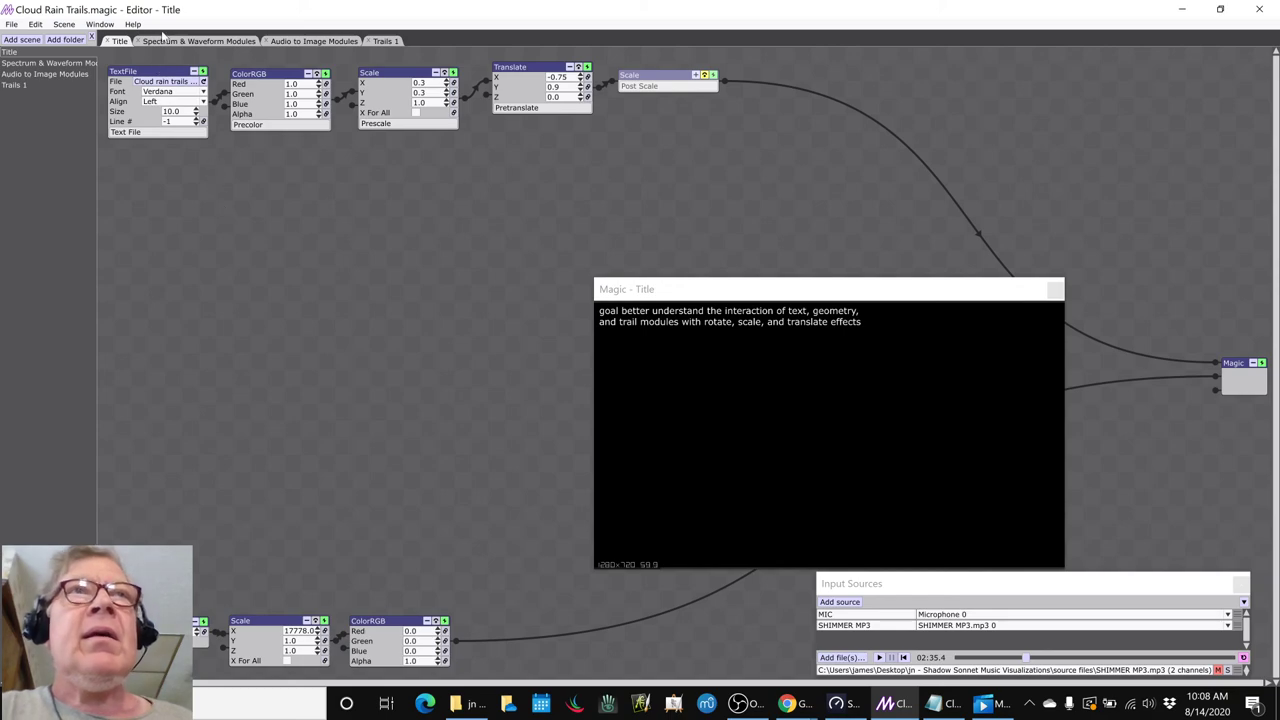
# Play SHIMMER MP3 in the Spectrum & Waveform Modules scene, then switch to Audio to Image Modules.
pyautogui.click(199, 41)
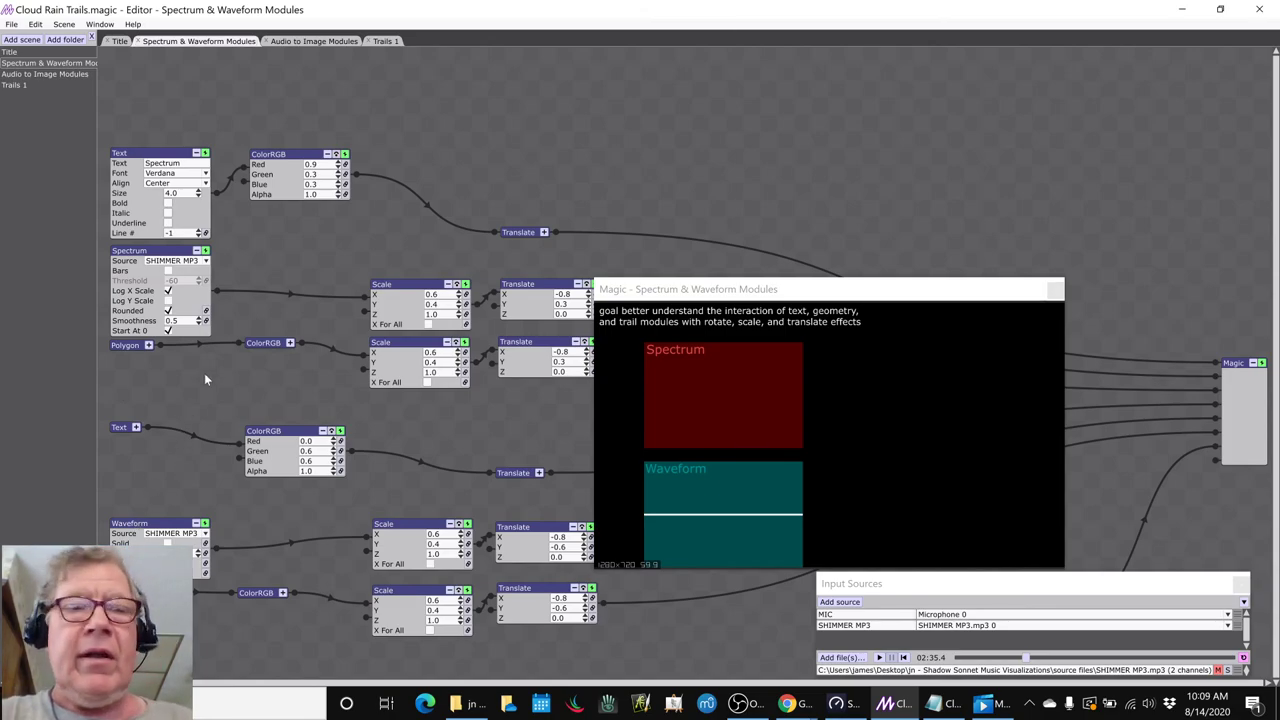
pyautogui.press('space')
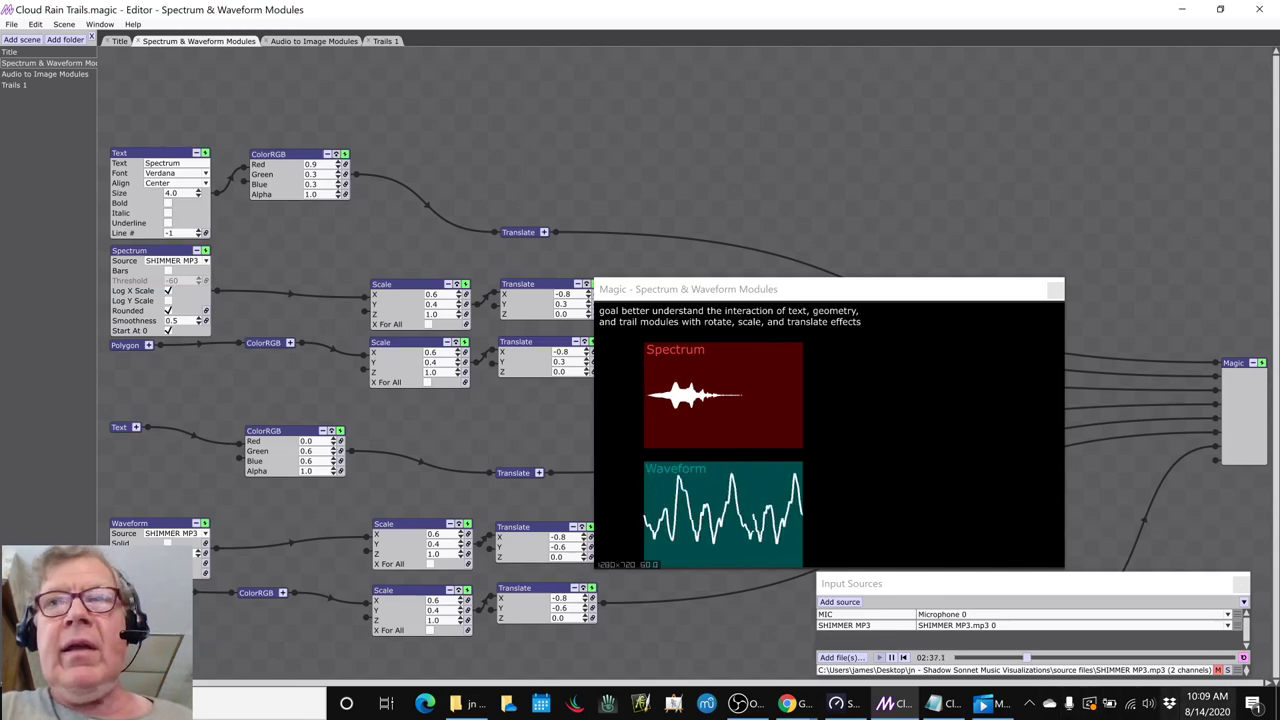
pyautogui.click(1218, 677)
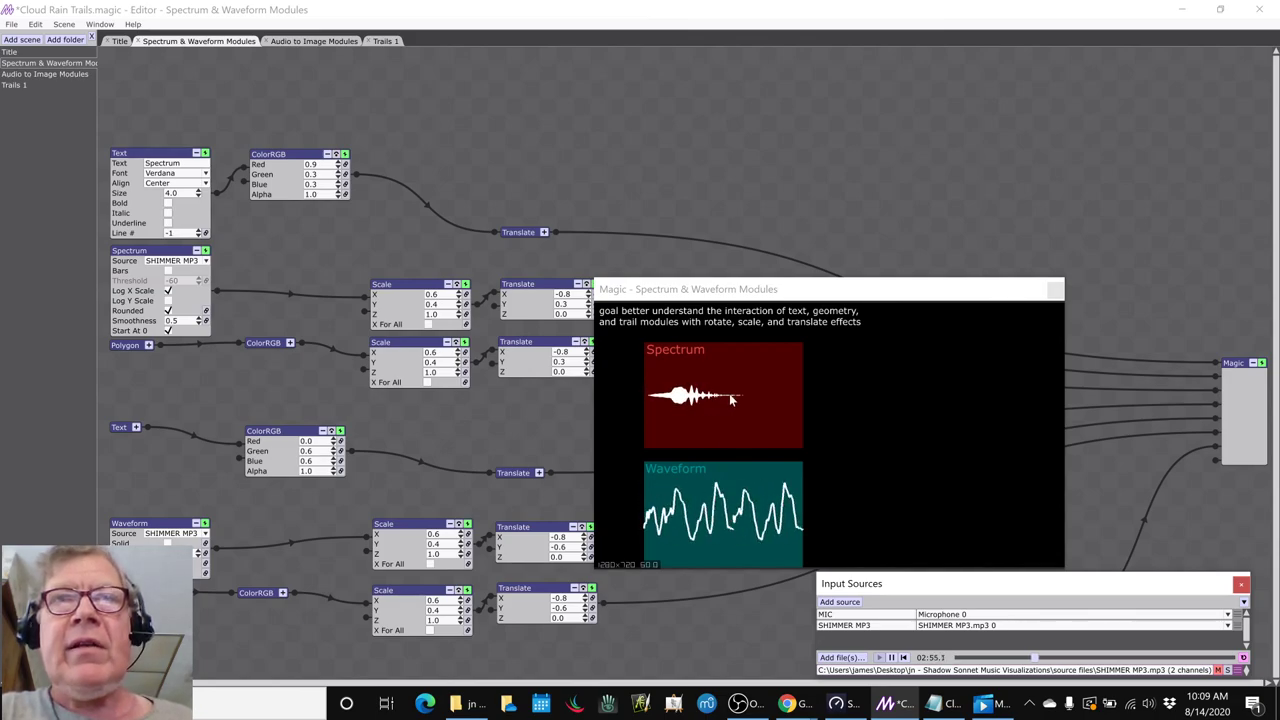
pyautogui.click(314, 41)
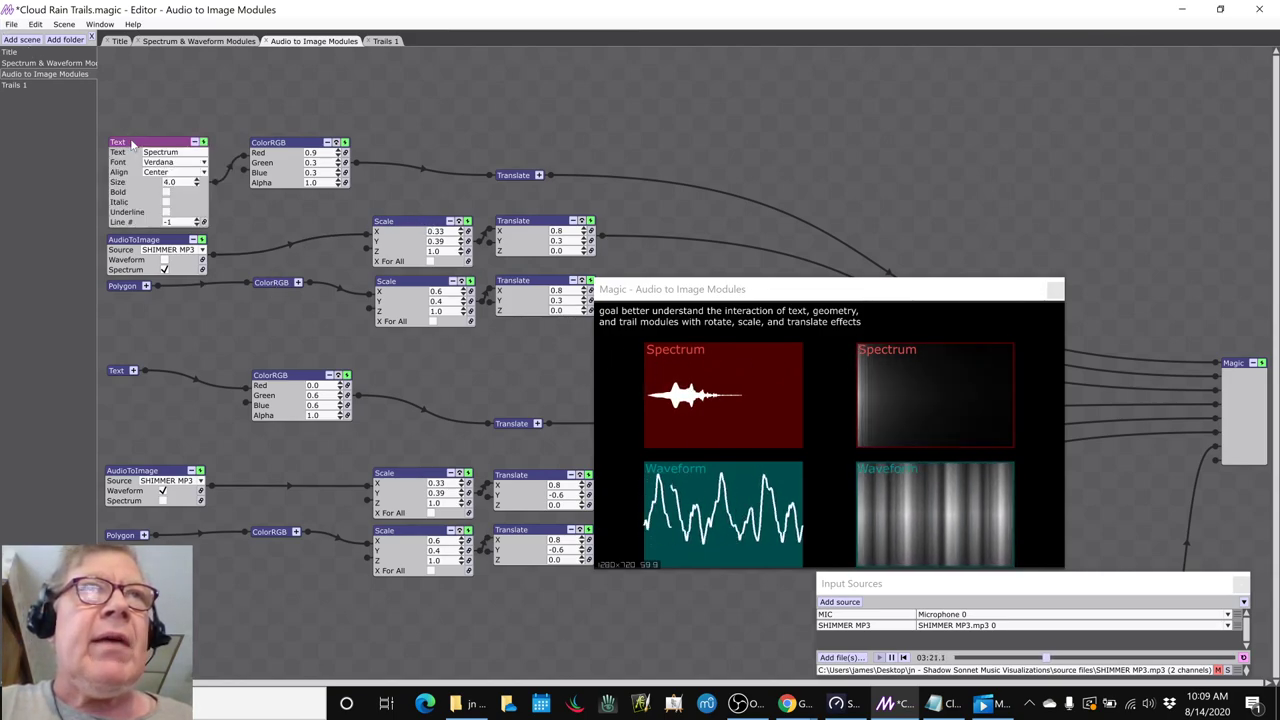
# Collapse the Text node, briefly inspect the Polygon node's settings, then switch to the Trails 1 scene.
pyautogui.click(194, 142)
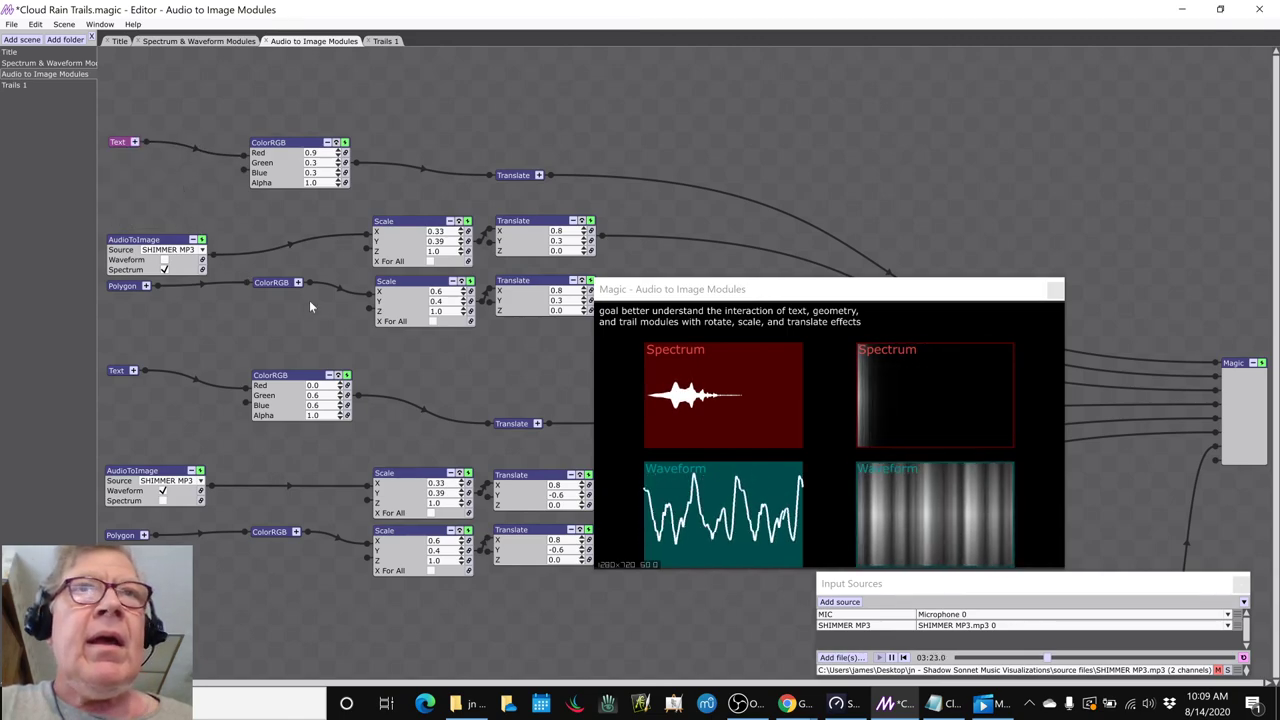
pyautogui.click(146, 286)
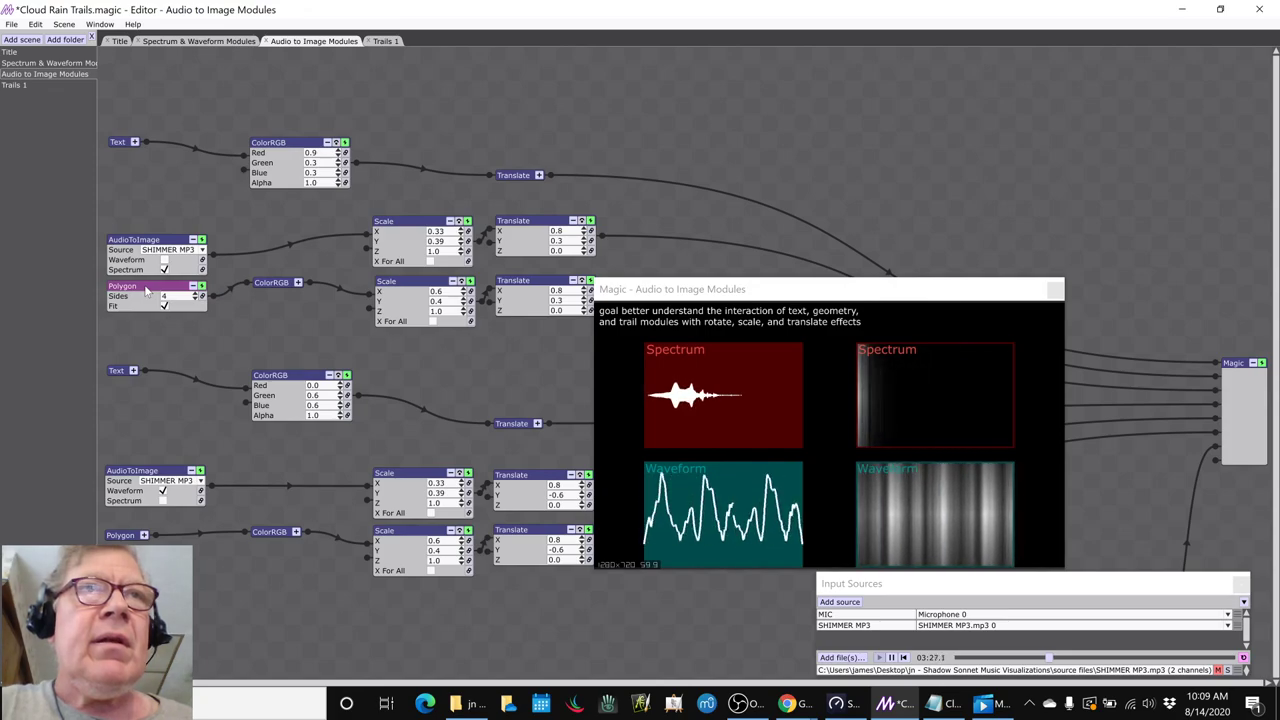
pyautogui.click(193, 286)
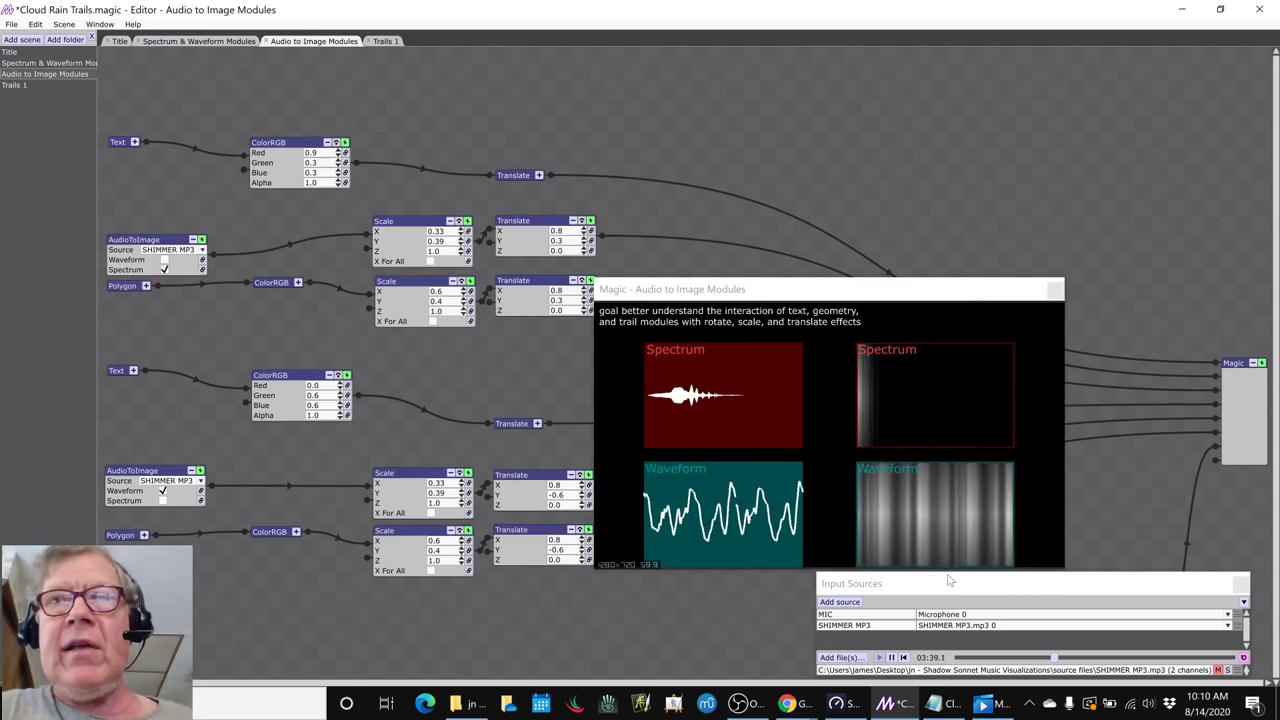
pyautogui.moveTo(950, 580); pyautogui.dragTo(946, 586)
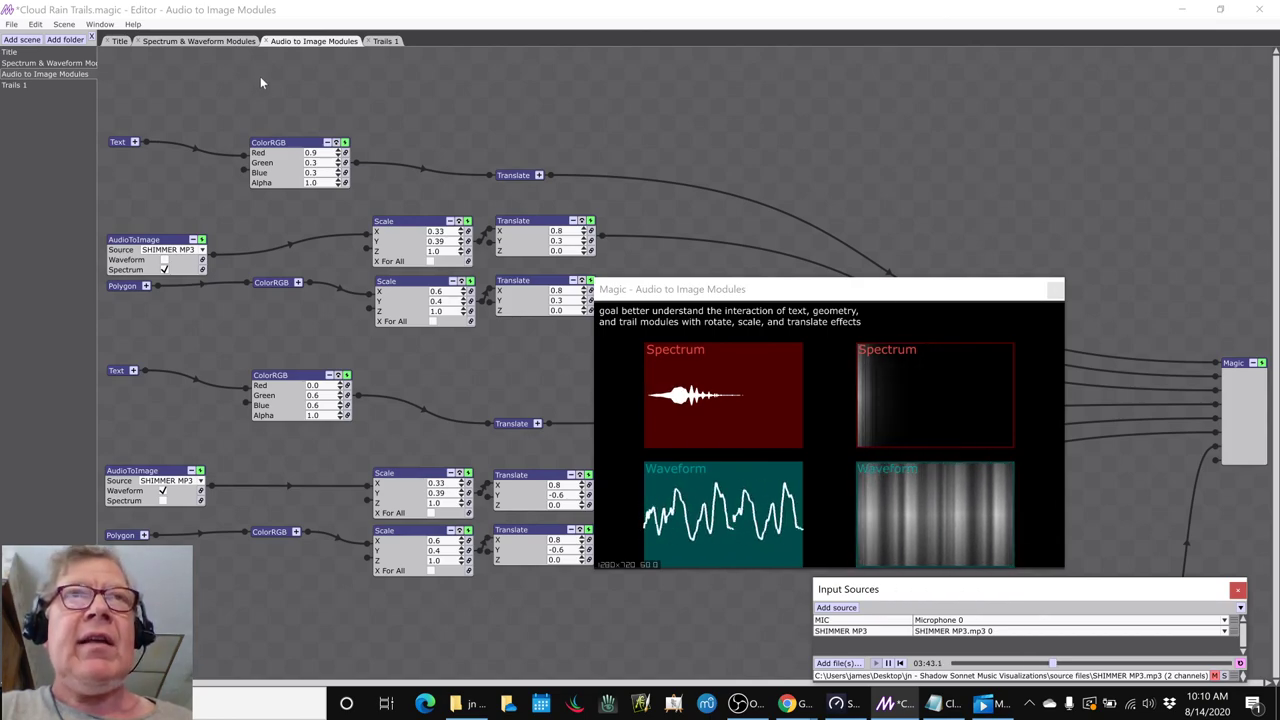
pyautogui.click(384, 42)
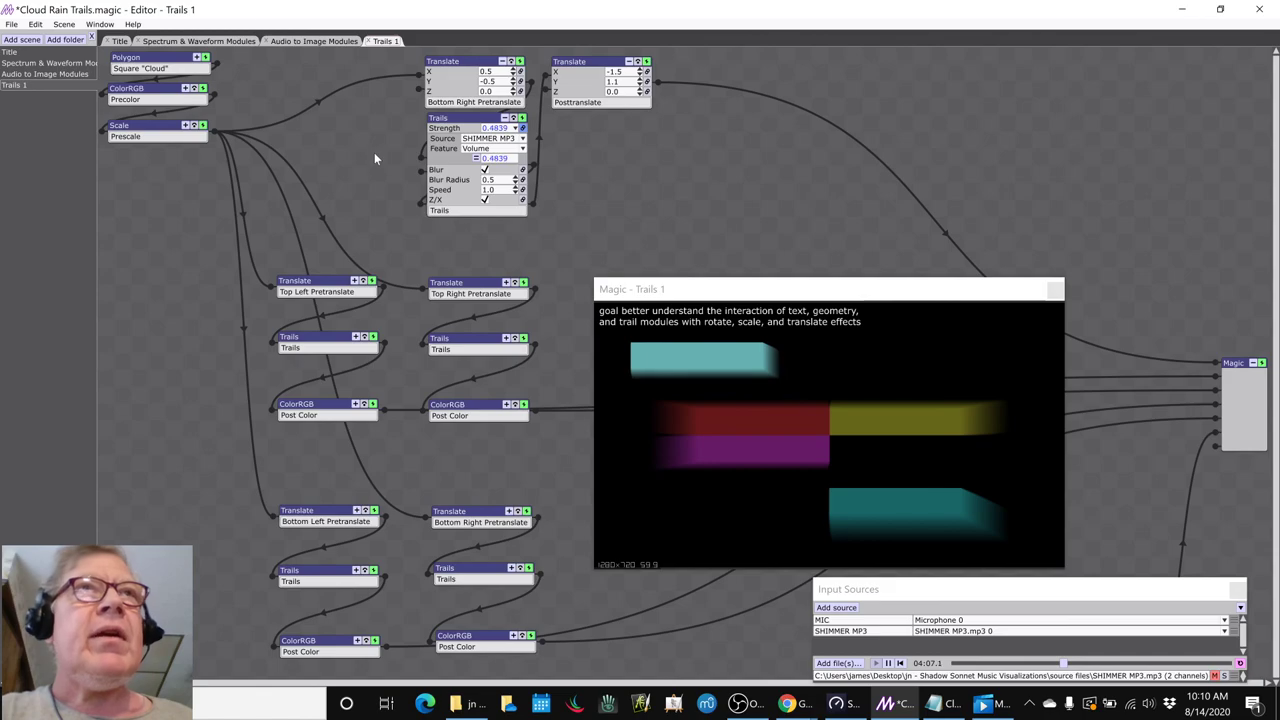
# Set the Spectrum and Waveform modules' audio Source to MIC.
pyautogui.click(200, 42)
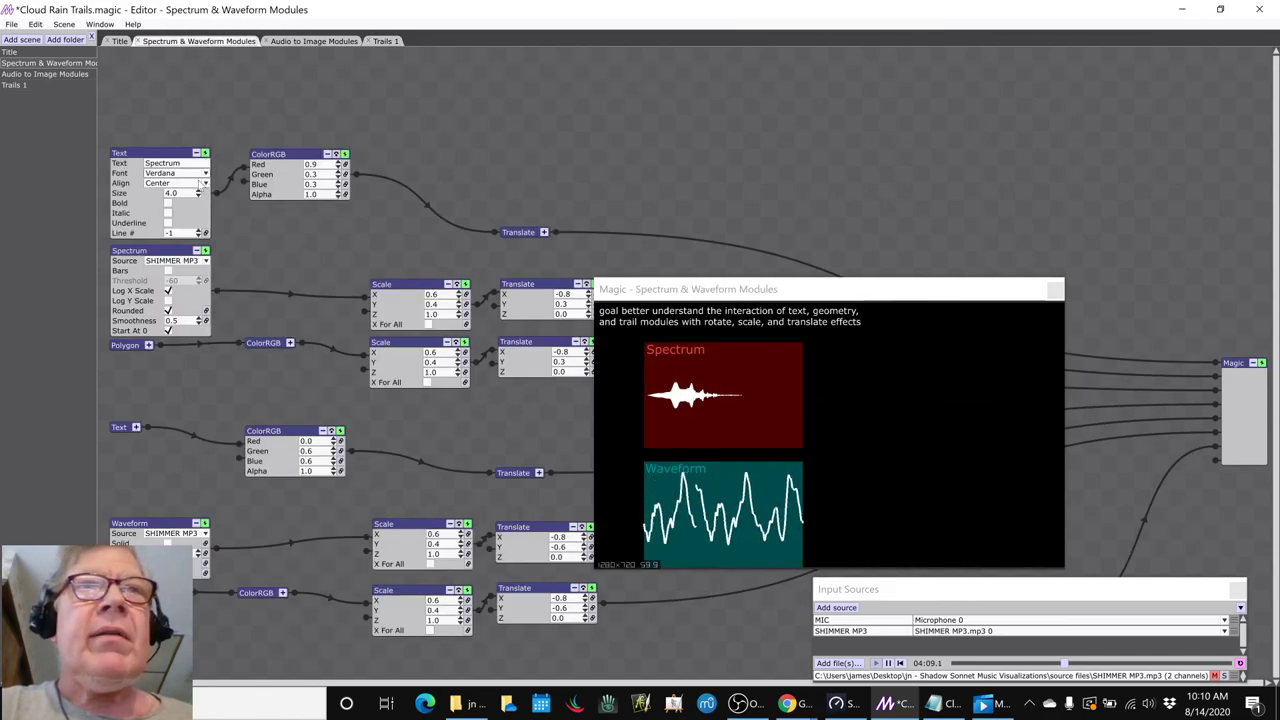
pyautogui.click(199, 158)
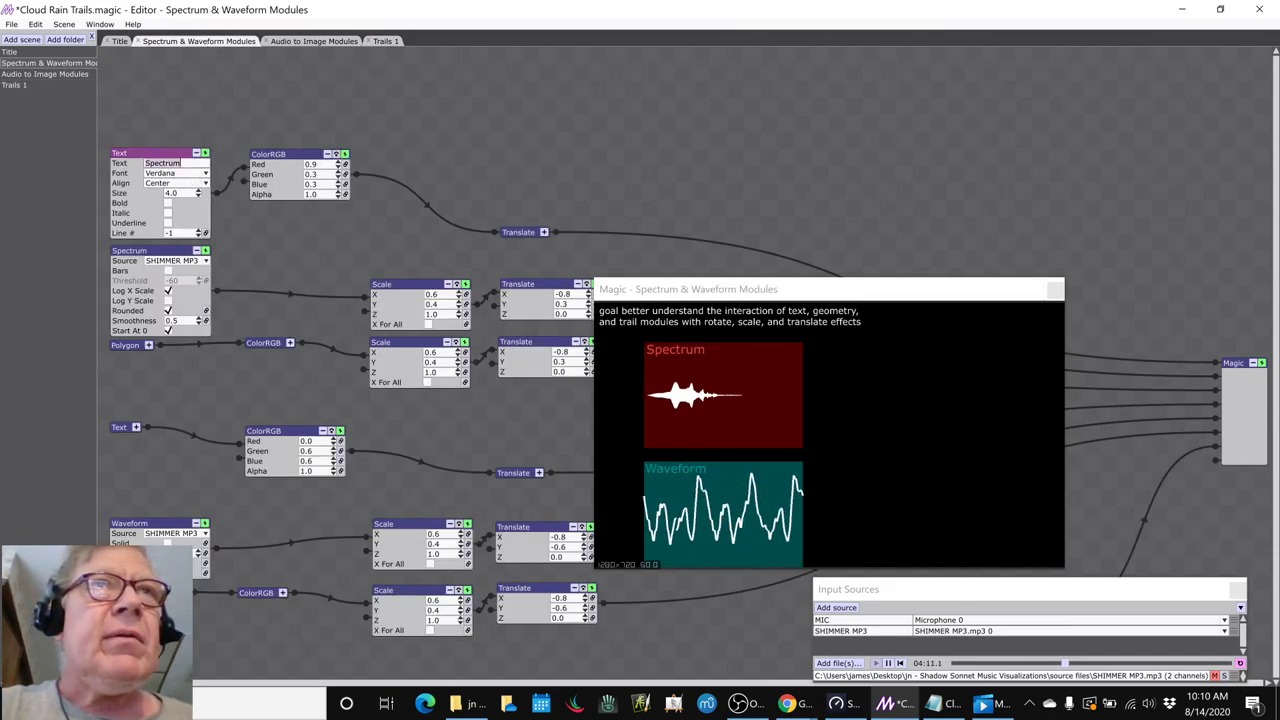
pyautogui.click(205, 260)
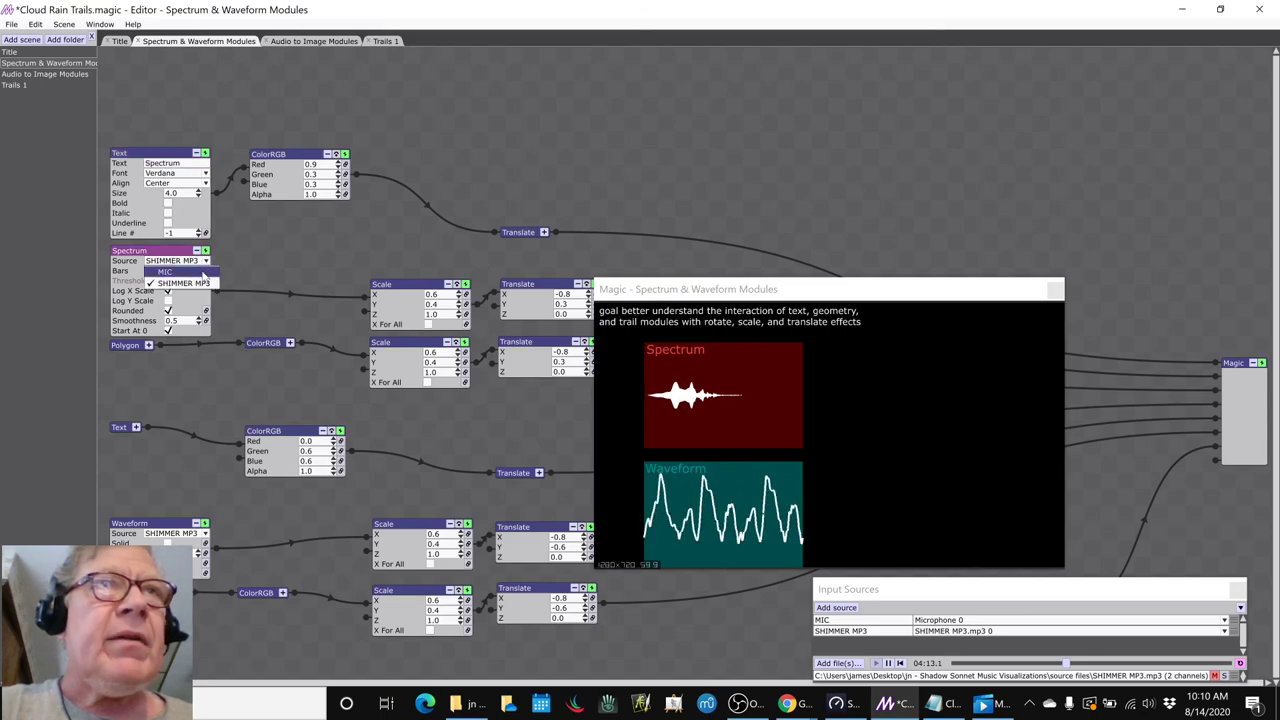
pyautogui.click(170, 271)
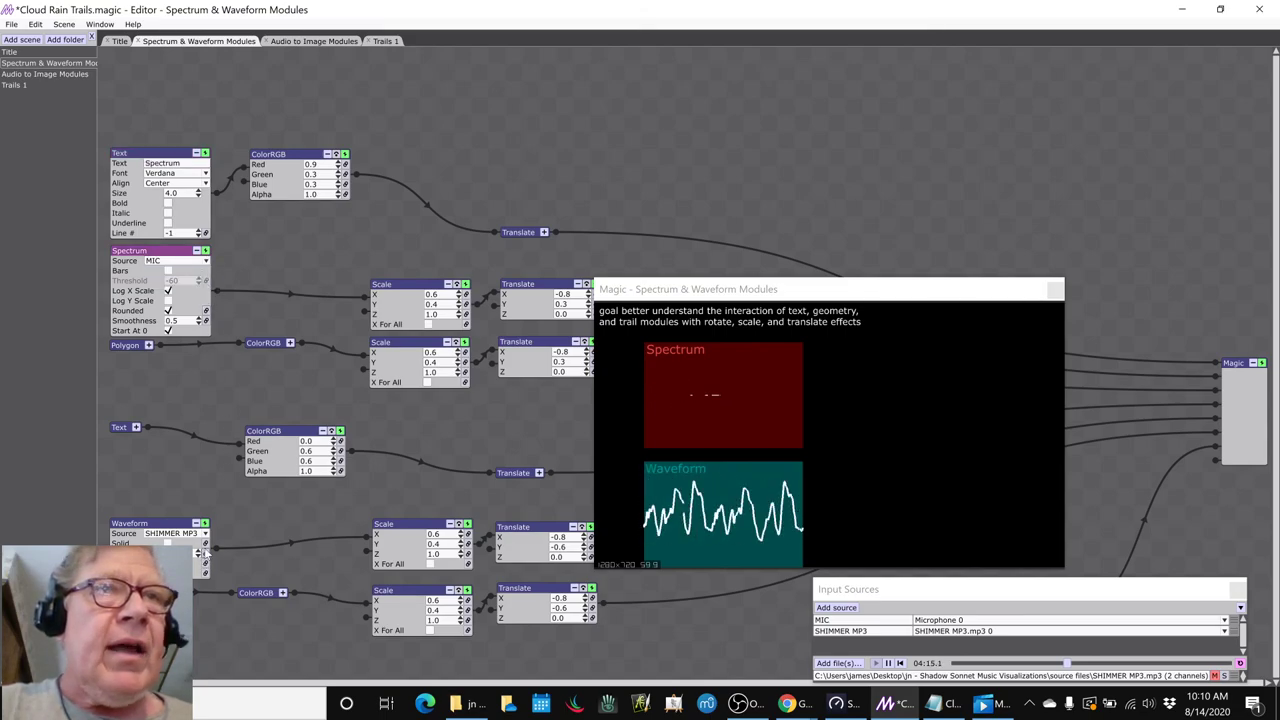
pyautogui.click(203, 534)
pyautogui.click(198, 544)
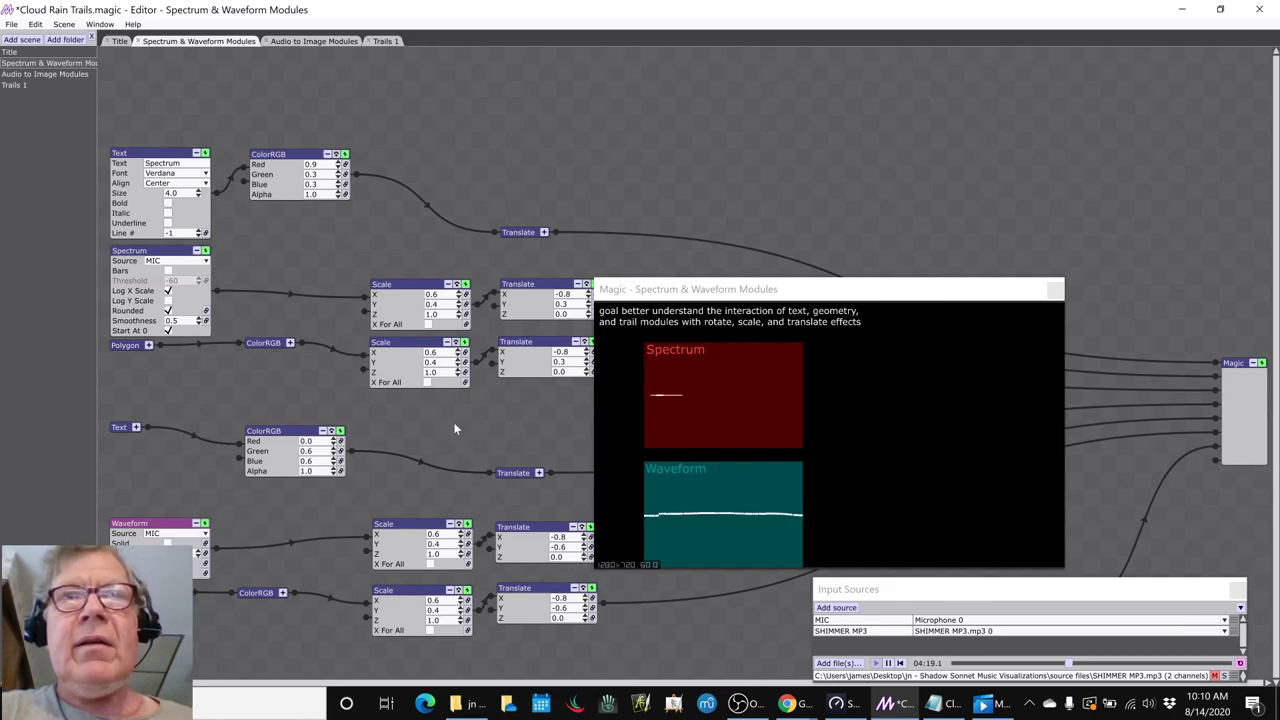
# Set both AudioToImage modules' Source to MIC in the Audio to Image Modules scene.
pyautogui.click(285, 44)
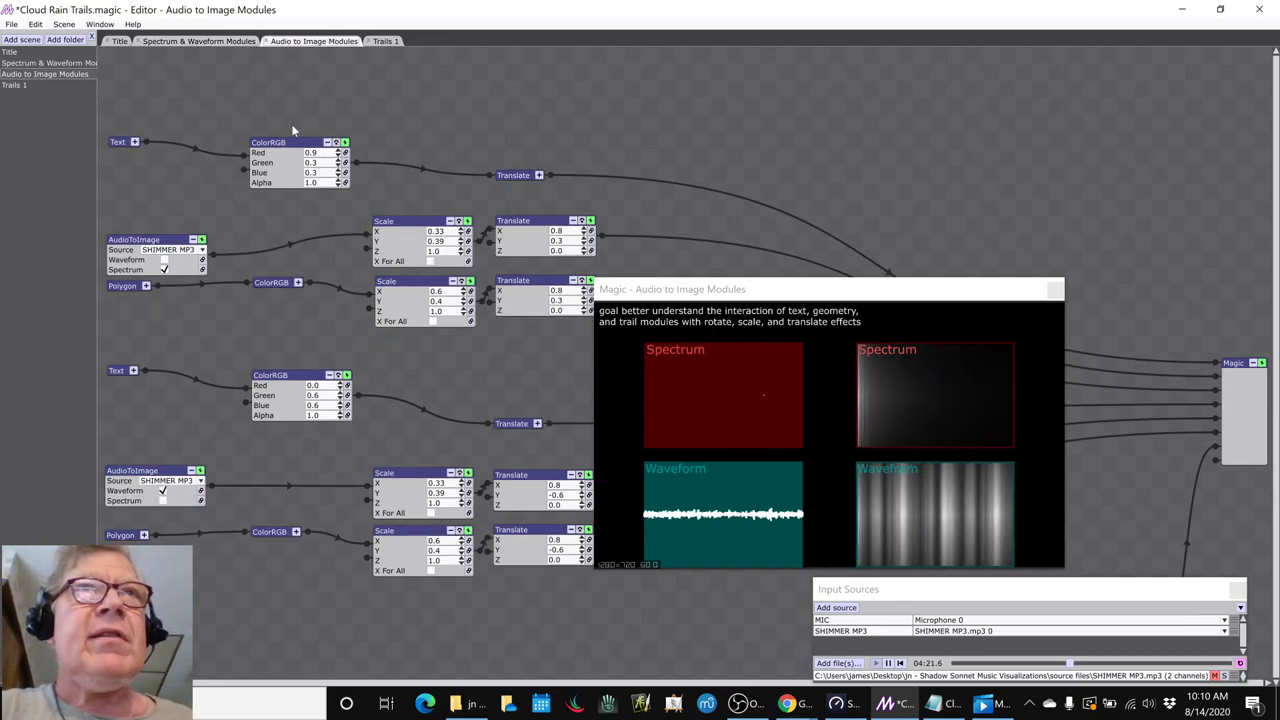
pyautogui.click(201, 250)
pyautogui.click(160, 272)
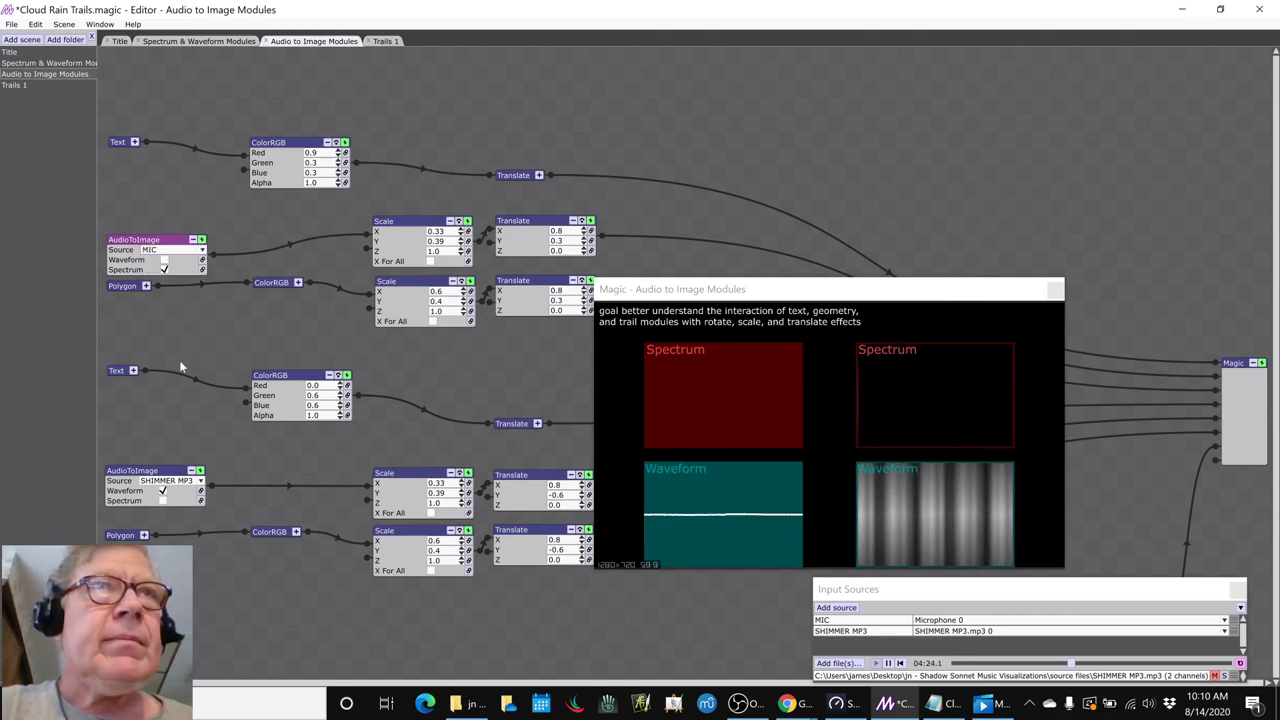
pyautogui.click(201, 481)
pyautogui.click(160, 503)
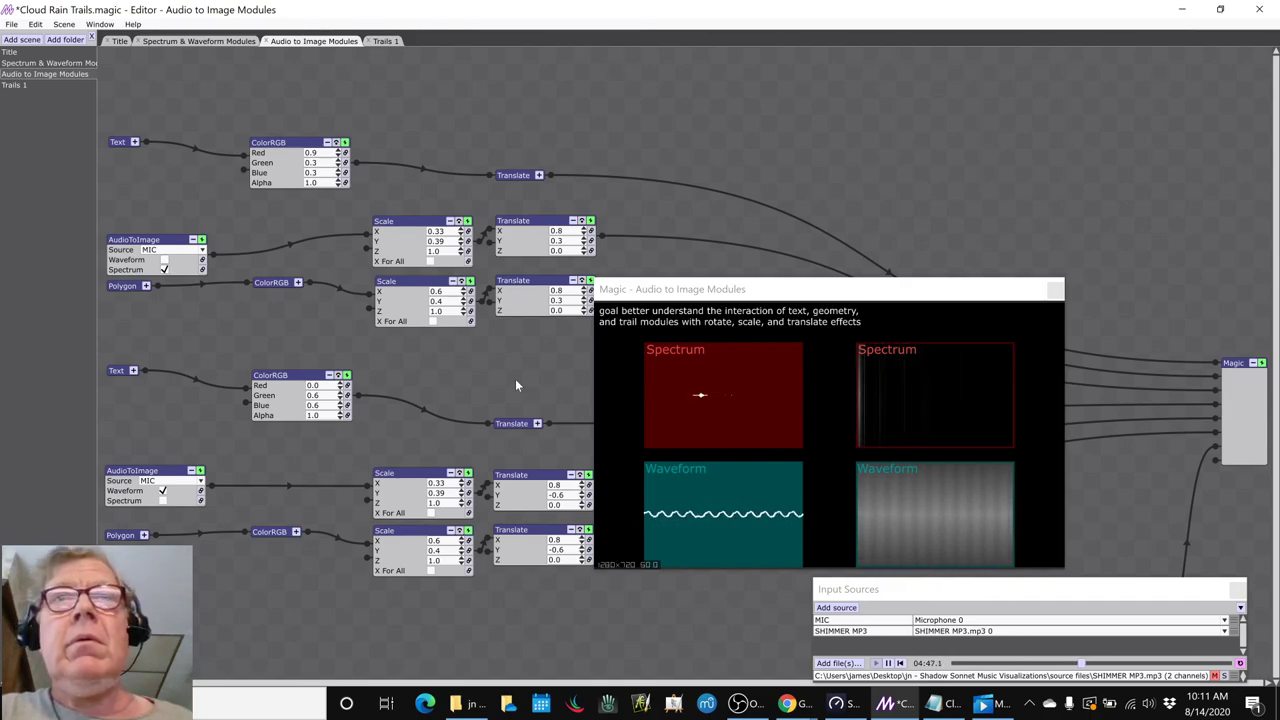
# Tick Log Y Scale on the Spectrum node, then go back to the Audio to Image Modules scene.
pyautogui.click(172, 41)
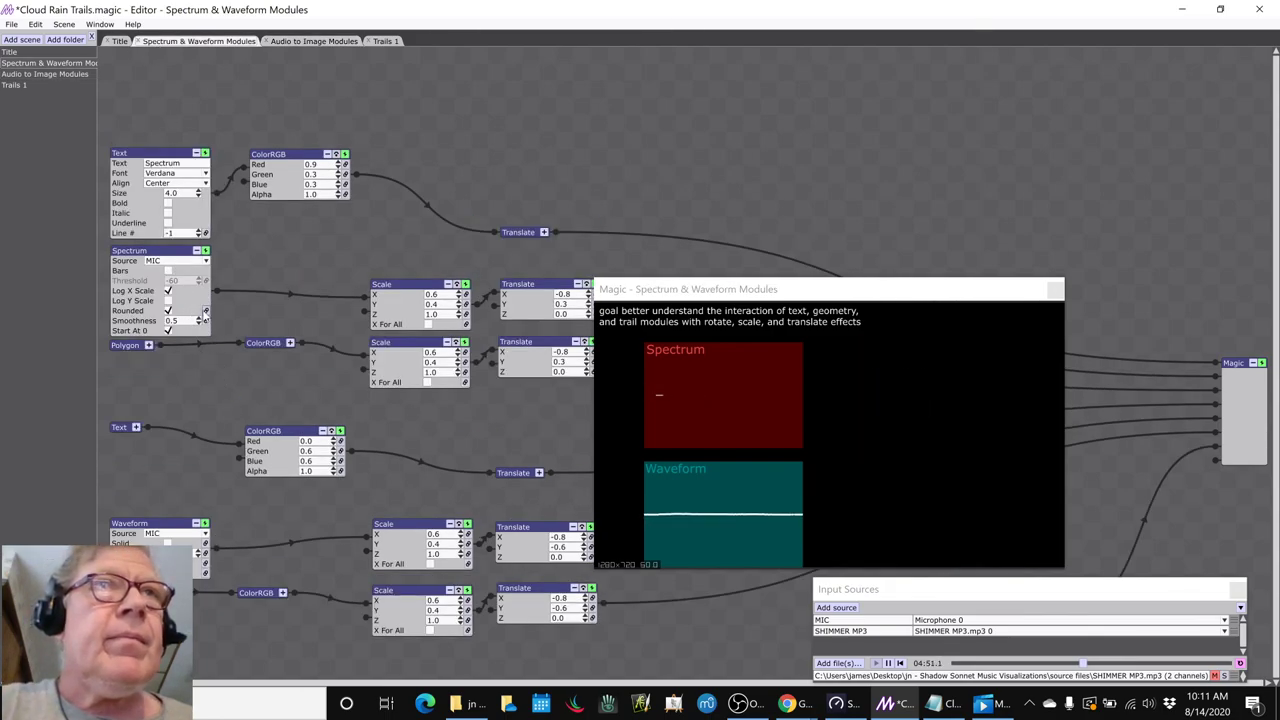
pyautogui.click(168, 300)
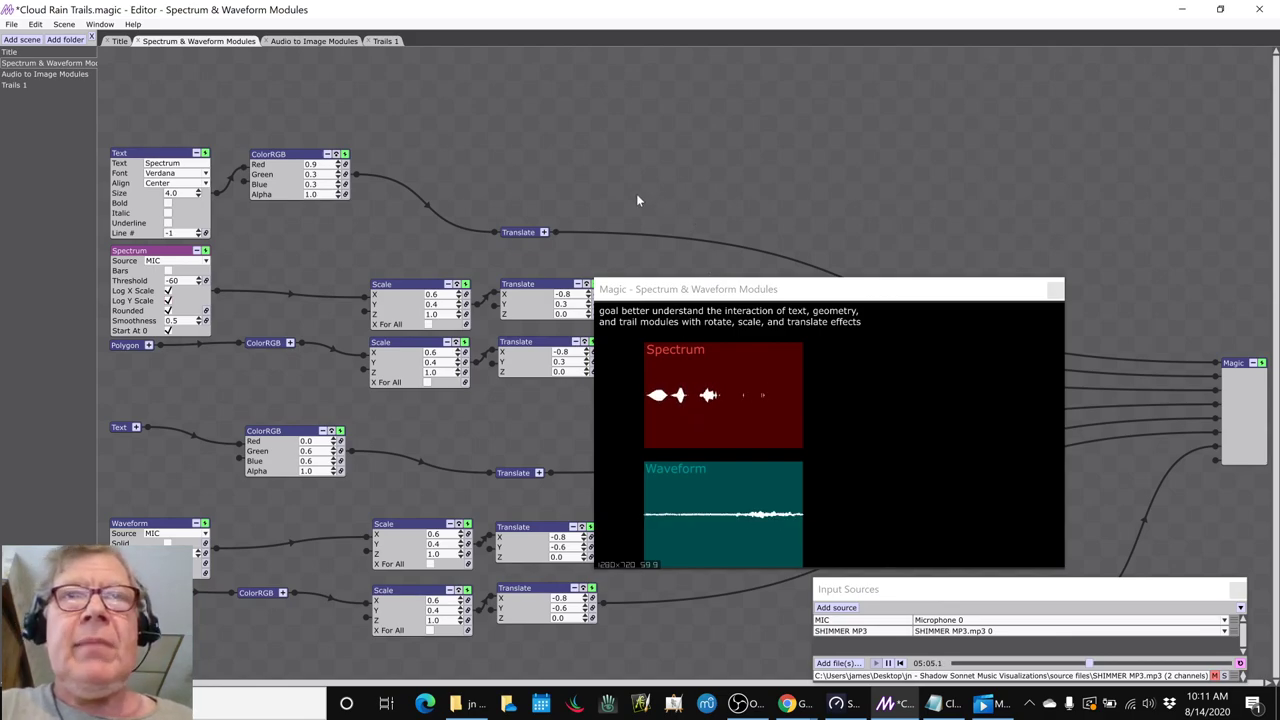
pyautogui.click(314, 41)
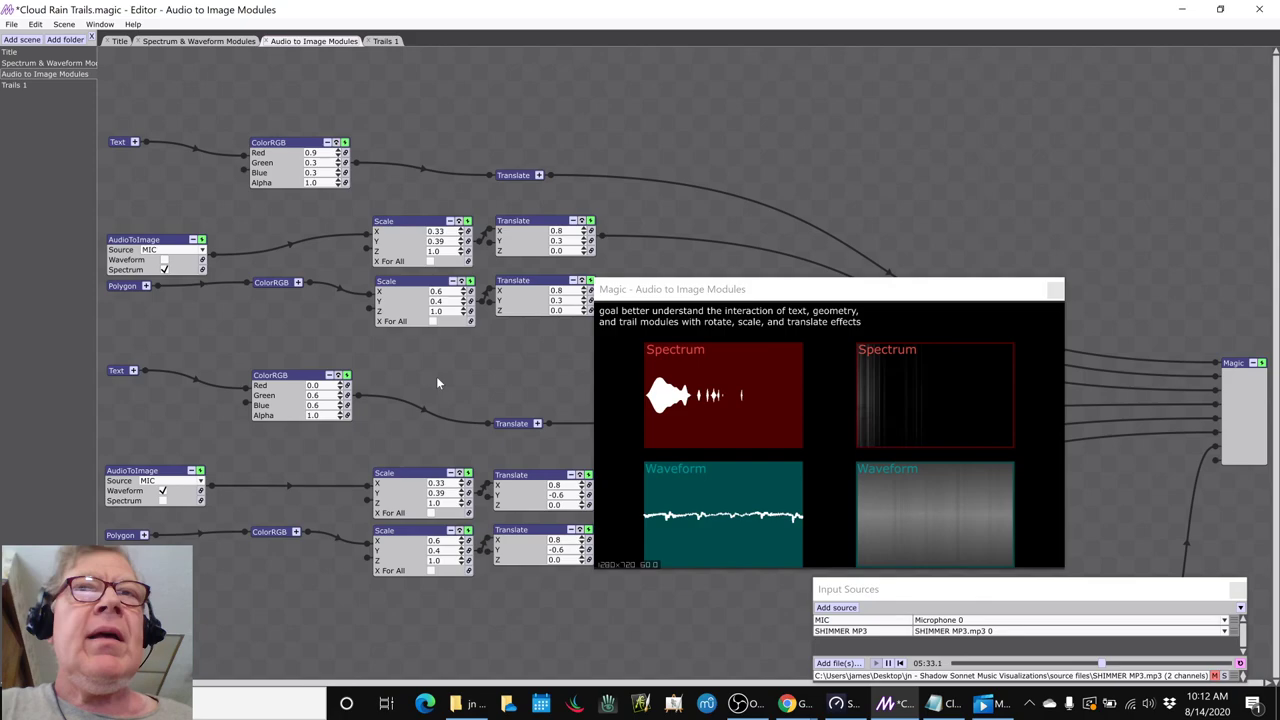
# Drive the top Trails Strength from MIC with a Scale (Multiply) modifier, entering 10 before re-editing it.
pyautogui.click(385, 42)
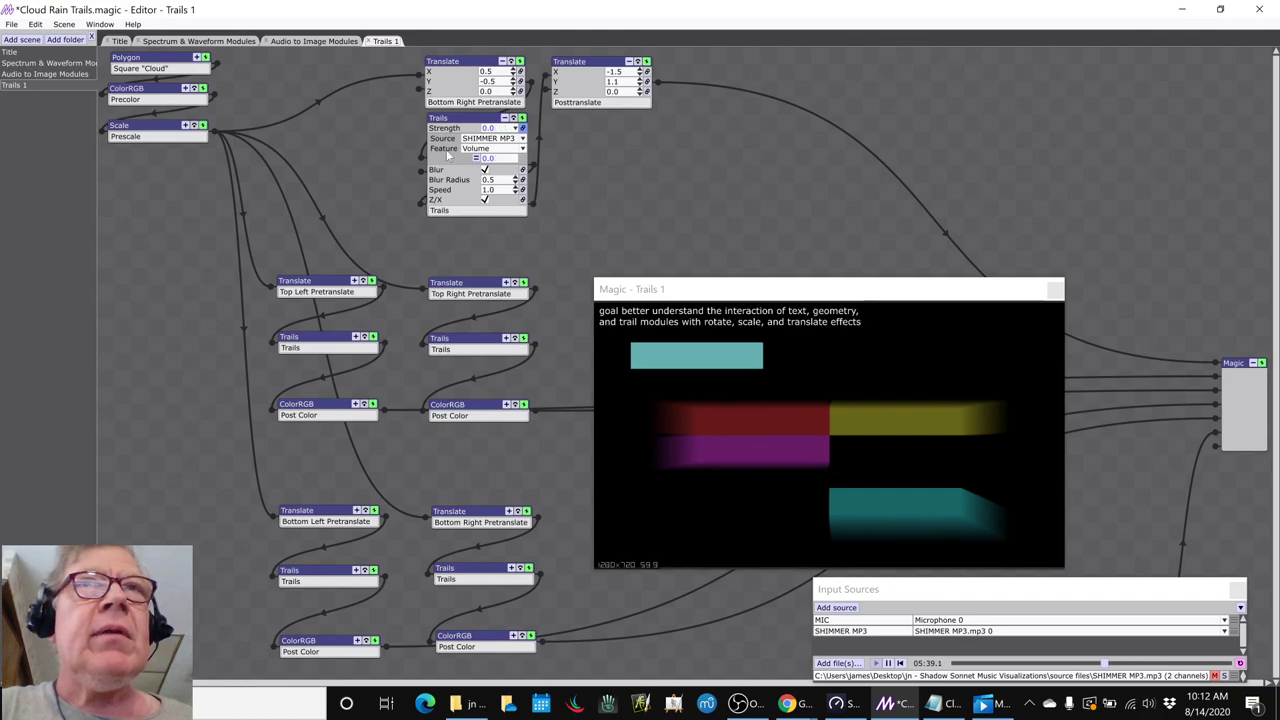
pyautogui.click(515, 138)
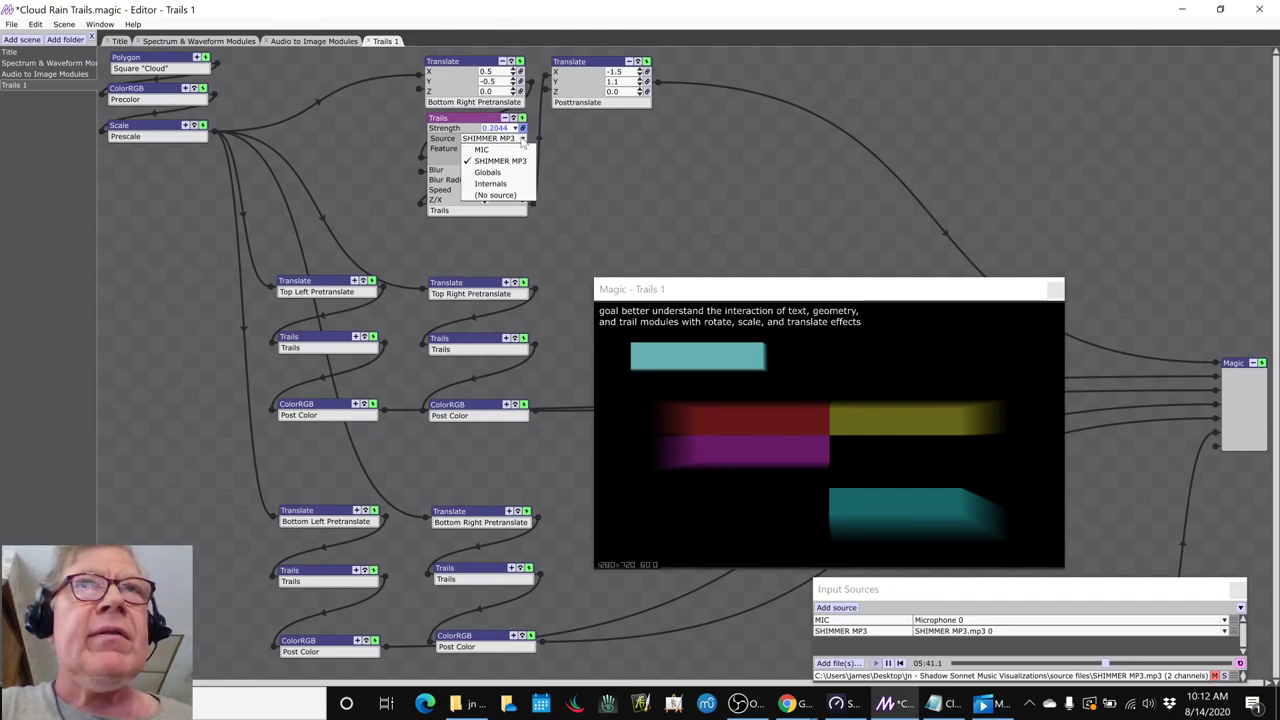
pyautogui.click(500, 151)
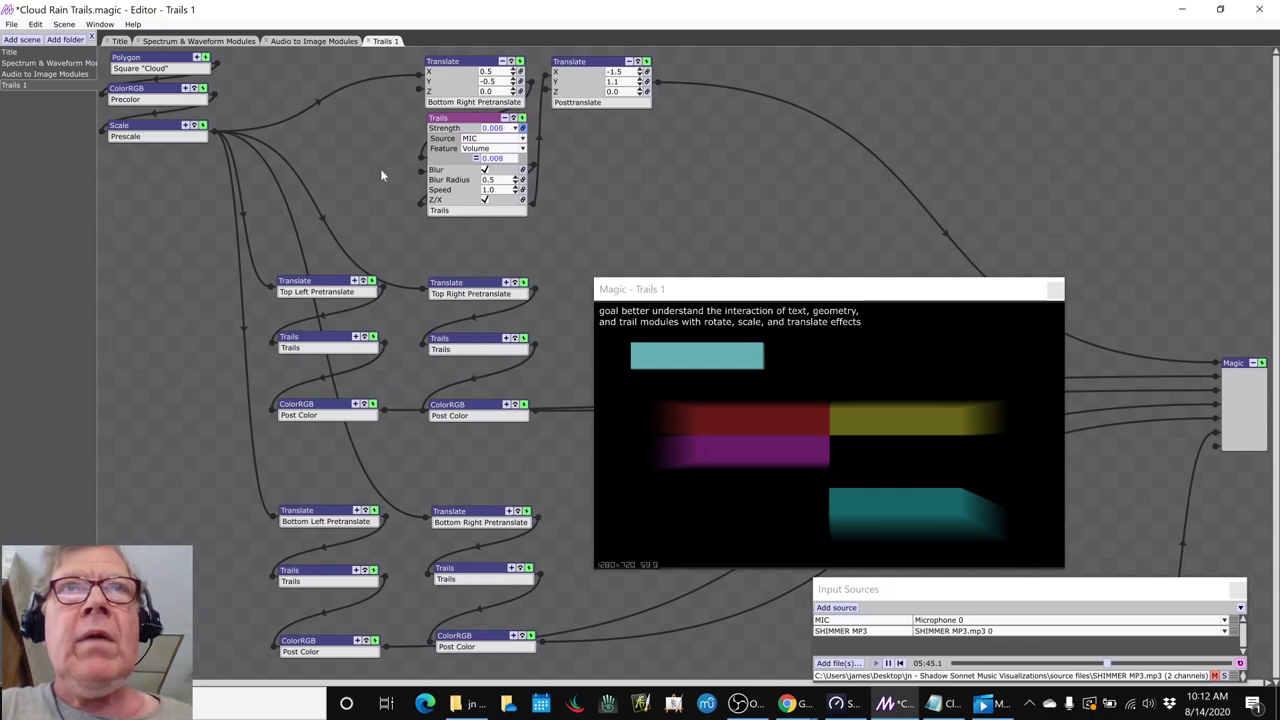
pyautogui.click(477, 159)
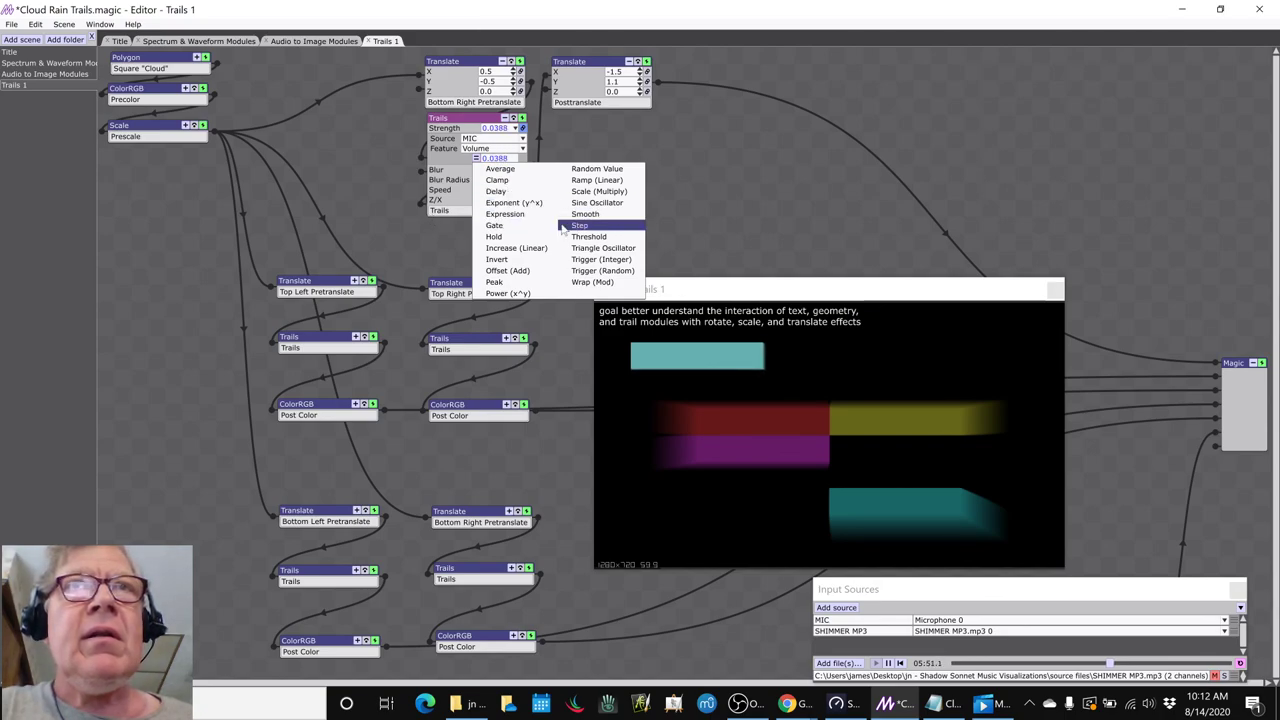
pyautogui.click(590, 192)
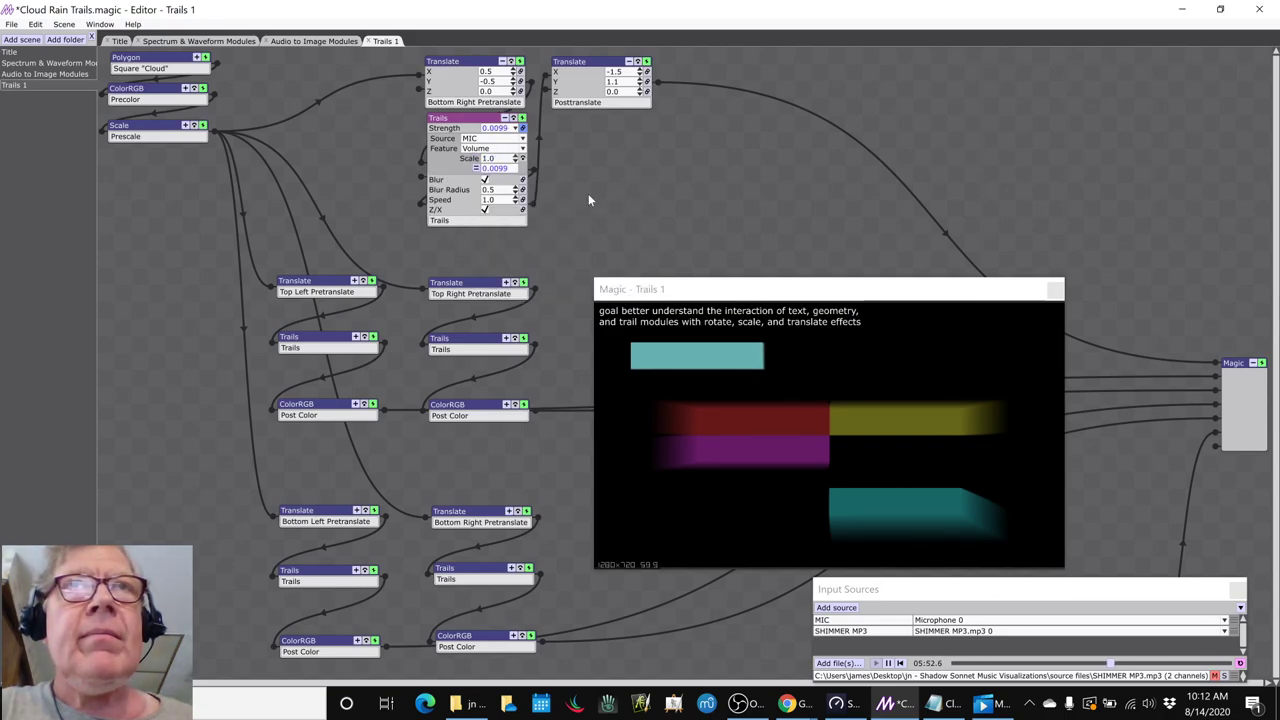
pyautogui.click(489, 158)
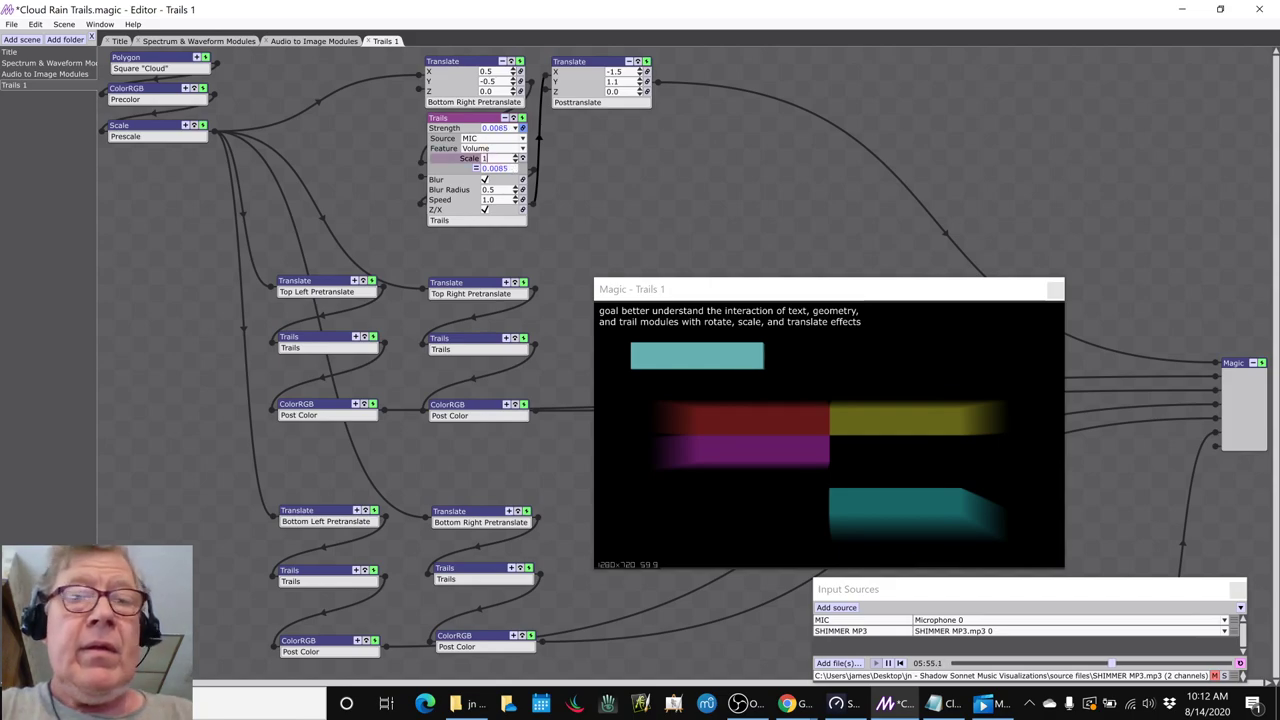
pyautogui.write('10')
pyautogui.press('Return')
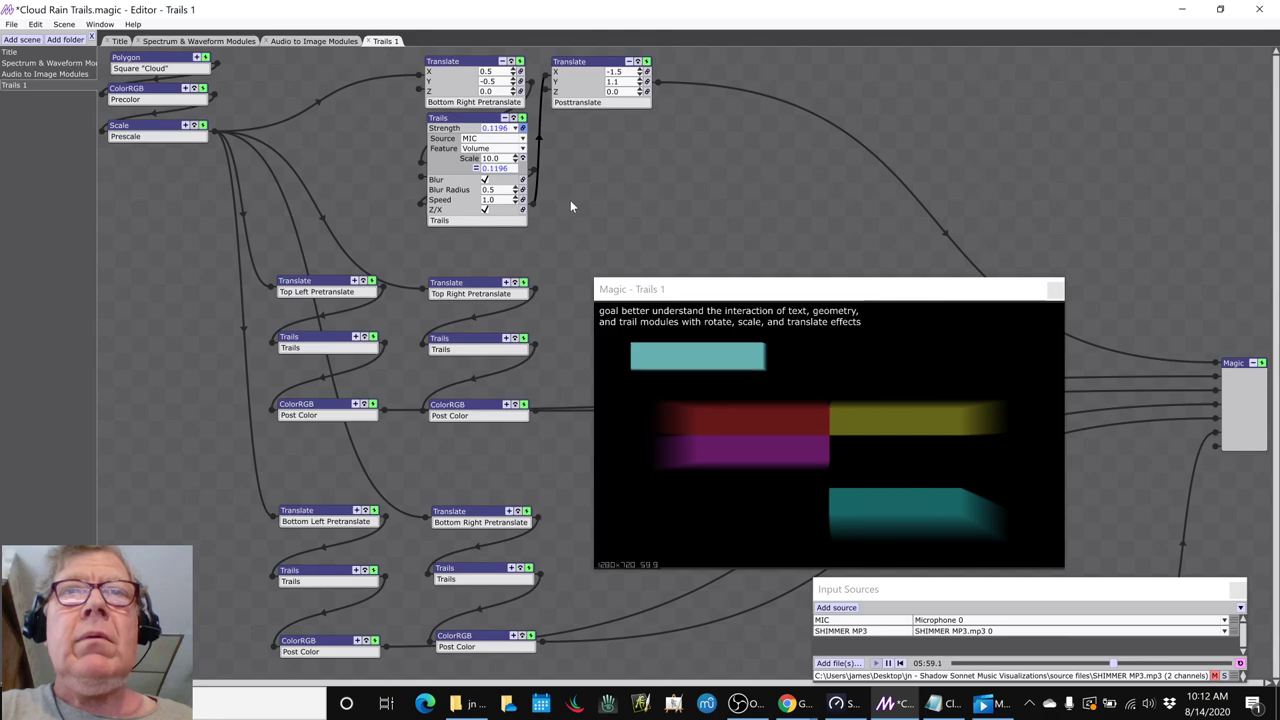
pyautogui.click(489, 158)
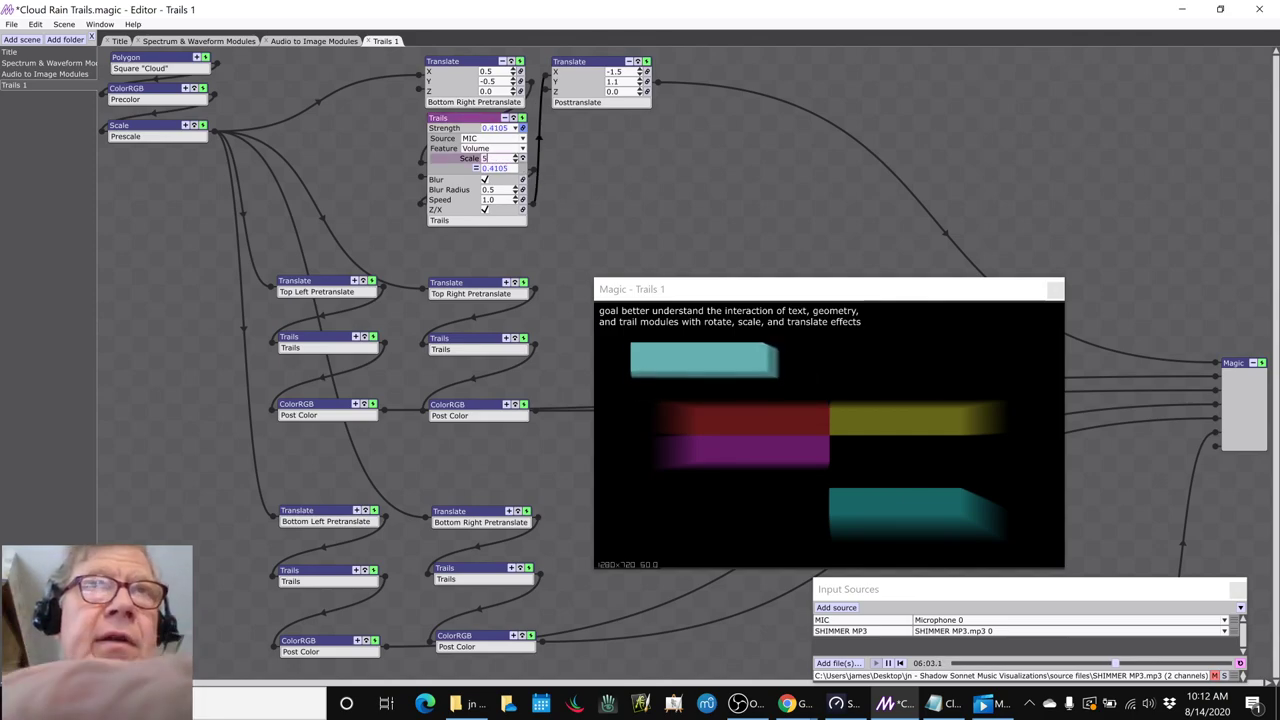
# Commit the Trails Strength scale factor of 5.0 and watch the mic-driven preview animate.
pyautogui.press('Return')
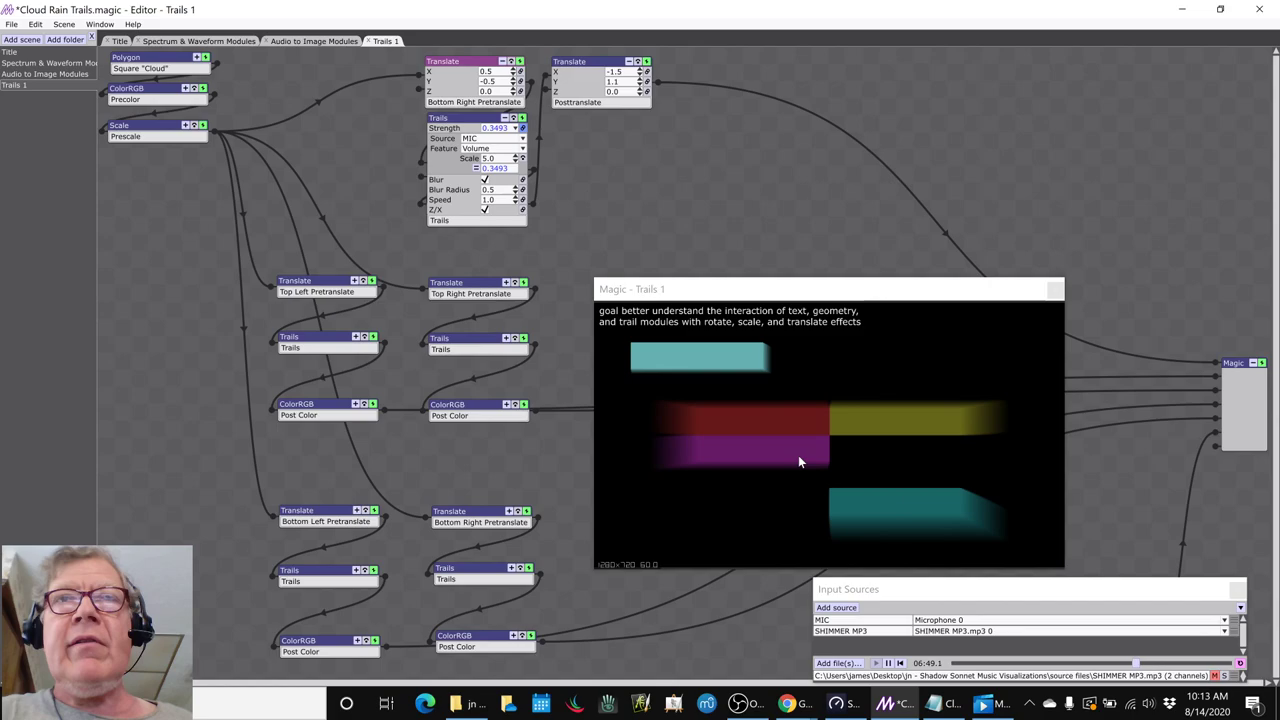
pyautogui.click(861, 495)
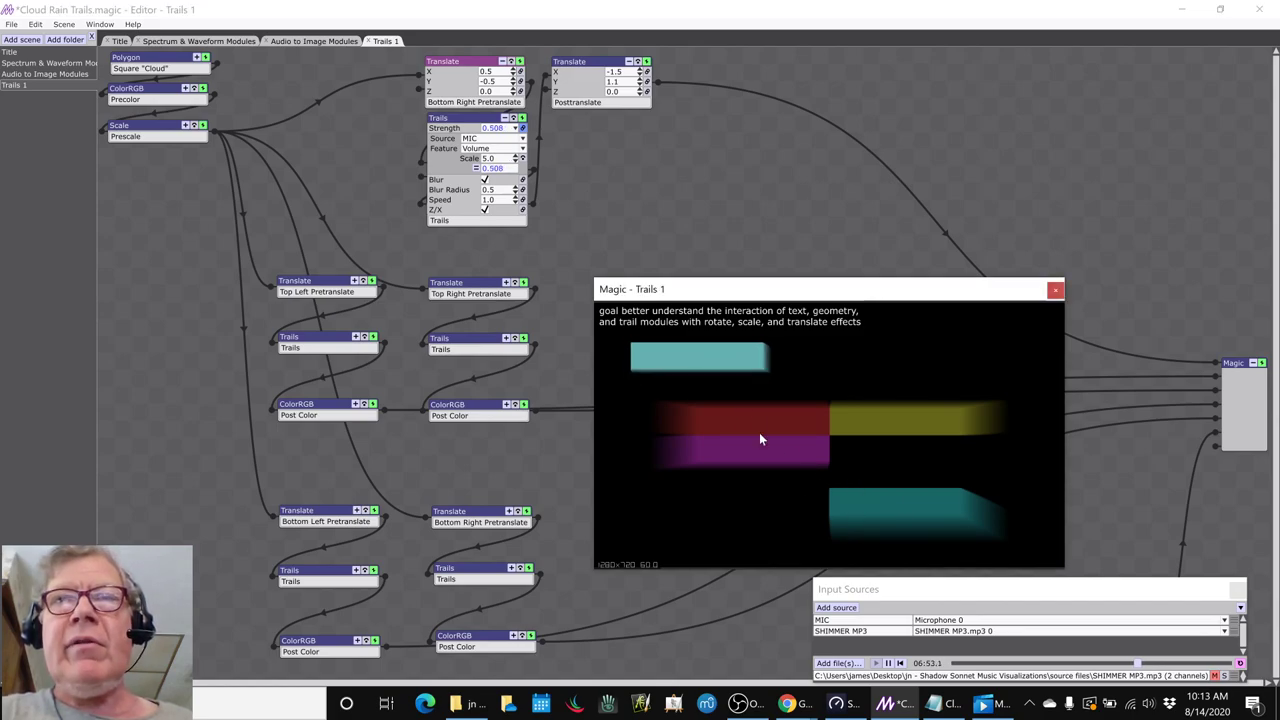
pyautogui.click(785, 205)
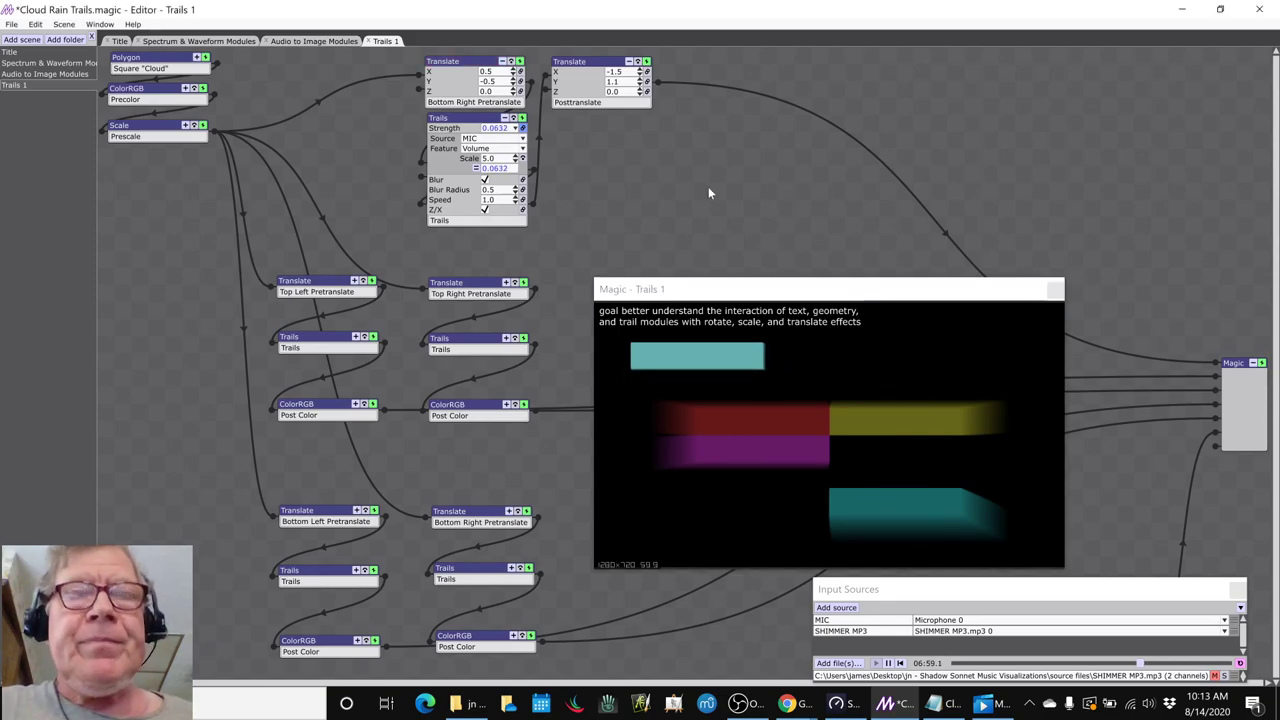
# Save the Magic project, then enter the heading 'Ideas Next Time:' in cell B30 of the sheet.
pyautogui.hotkey('ctrl', 's')
pyautogui.hotkey('alt', 'Tab')
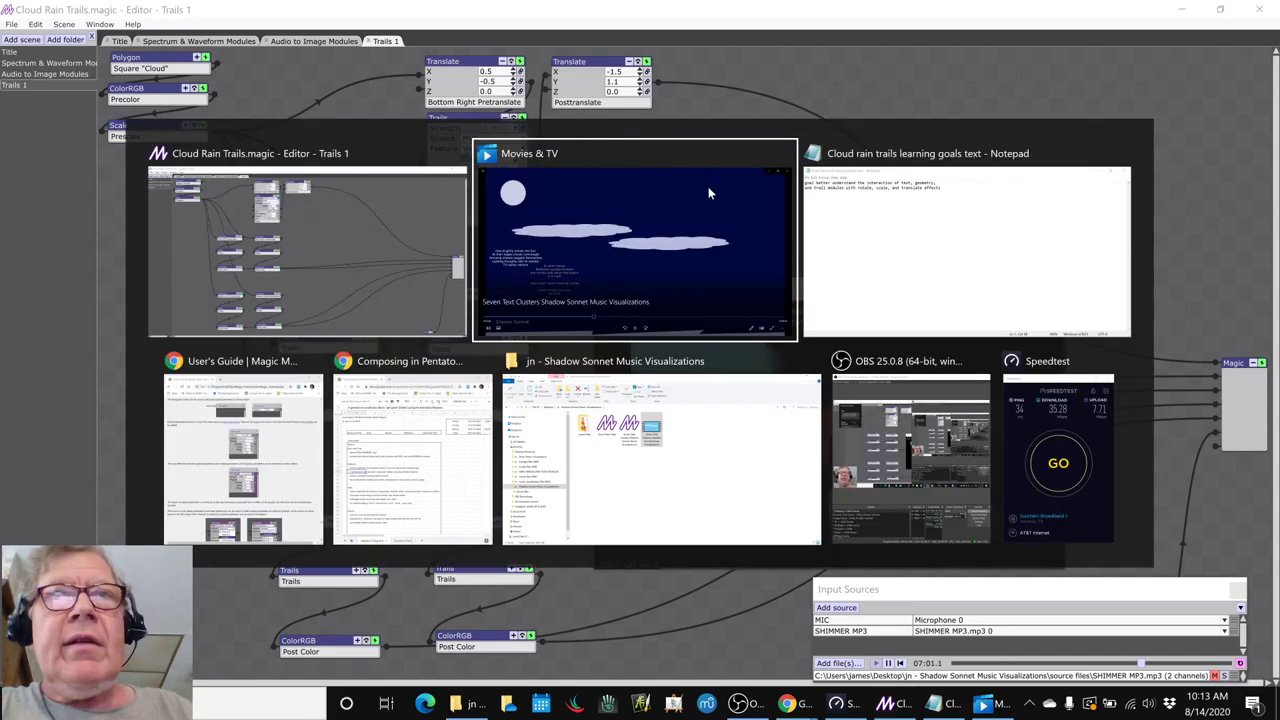
pyautogui.hotkey('alt', 'Tab')
pyautogui.hotkey('alt', 'Tab')
pyautogui.hotkey('alt', 'Tab')
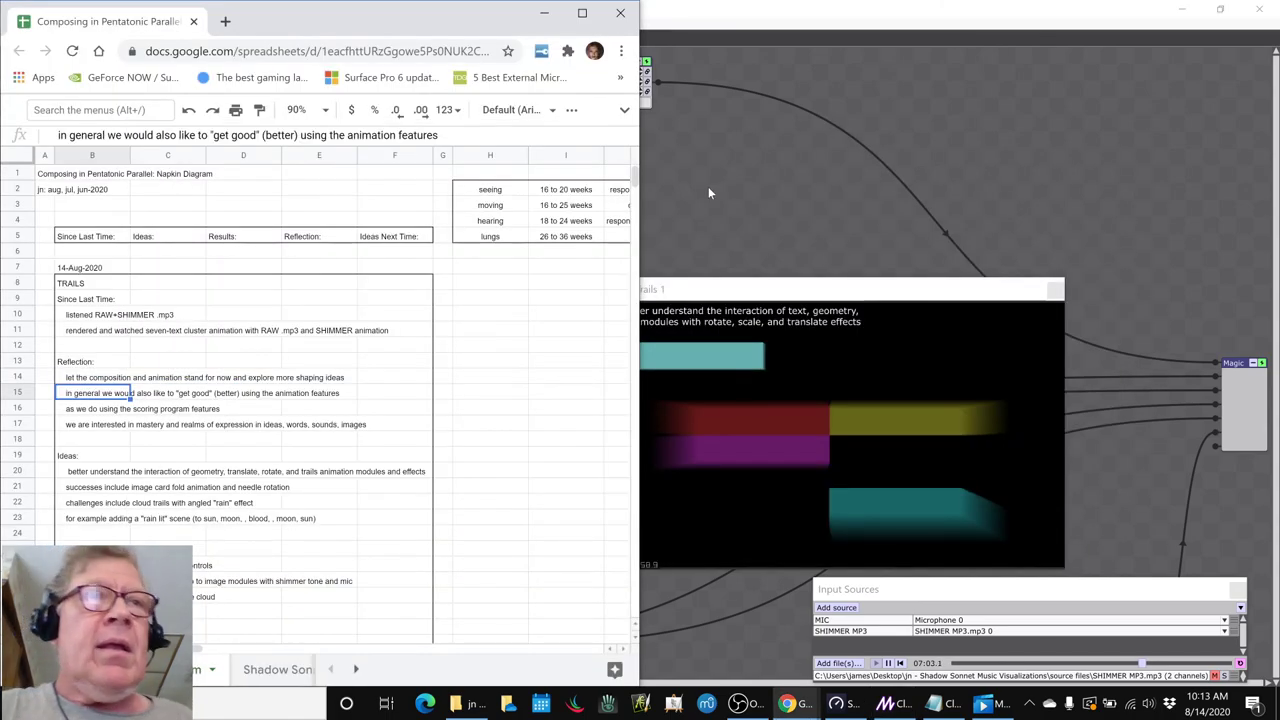
pyautogui.scroll(-5, 334, 400)
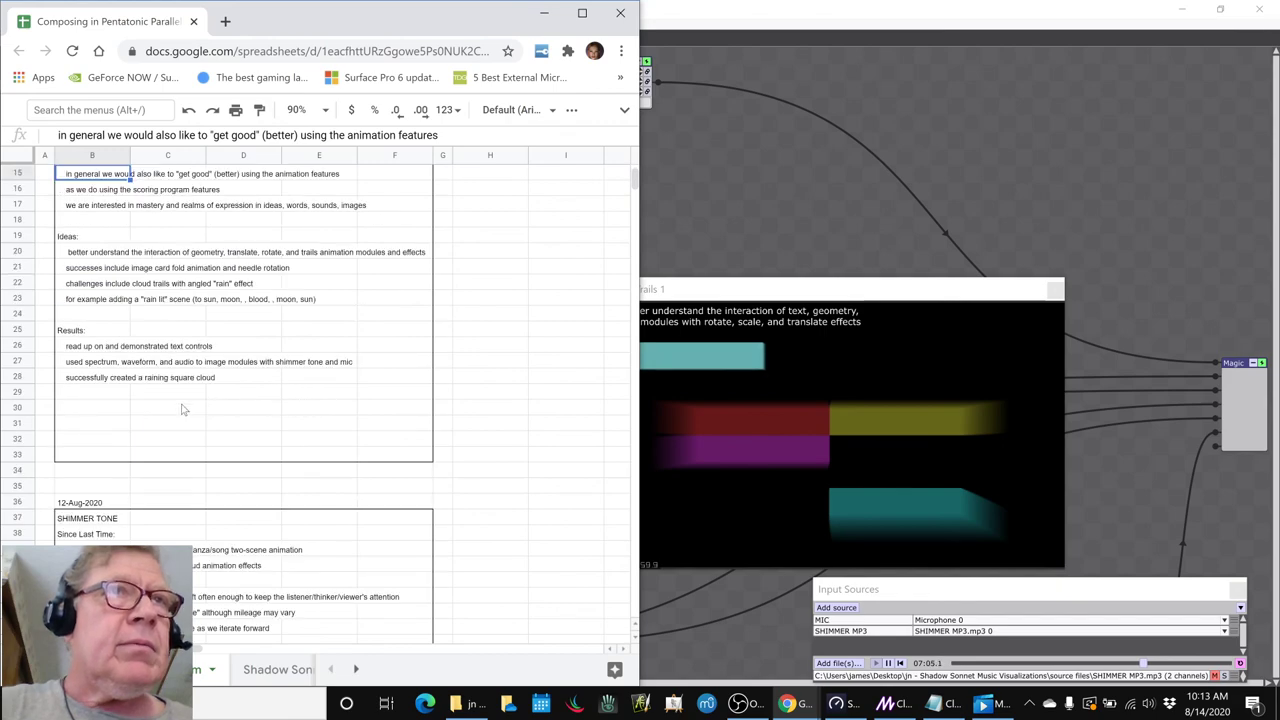
pyautogui.click(99, 411)
pyautogui.write('Ide')
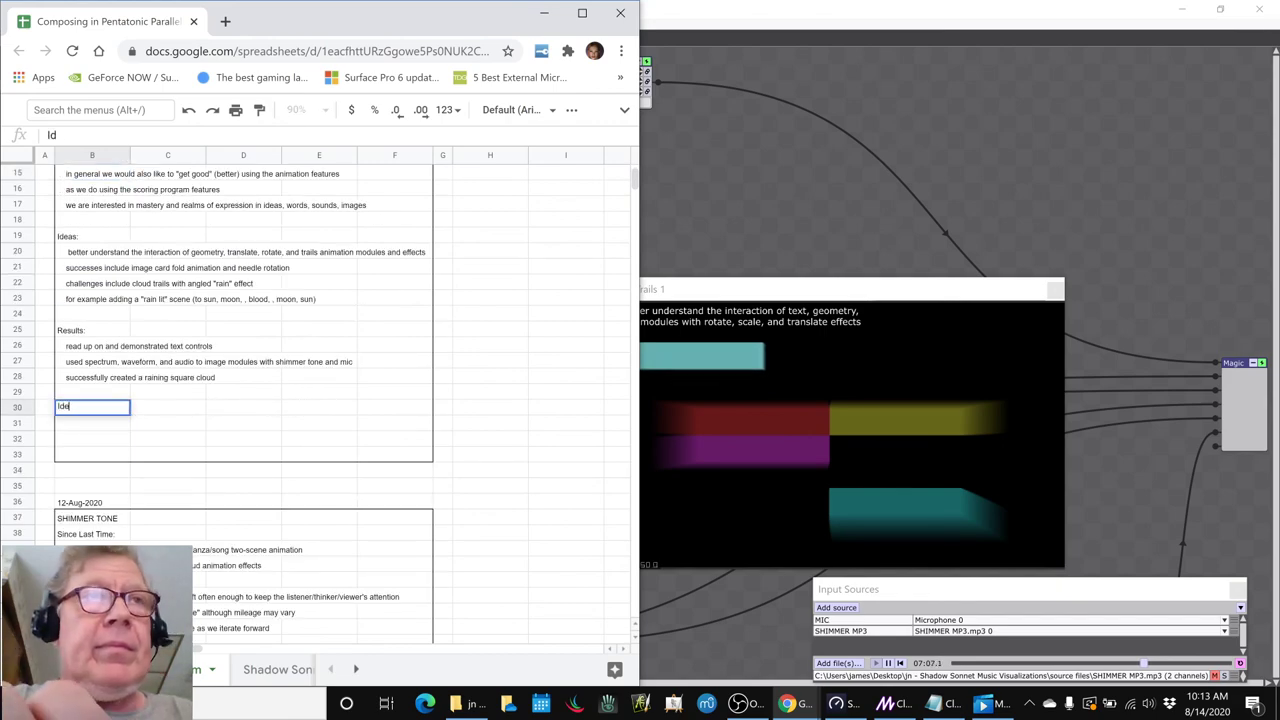
pyautogui.write('as Next')
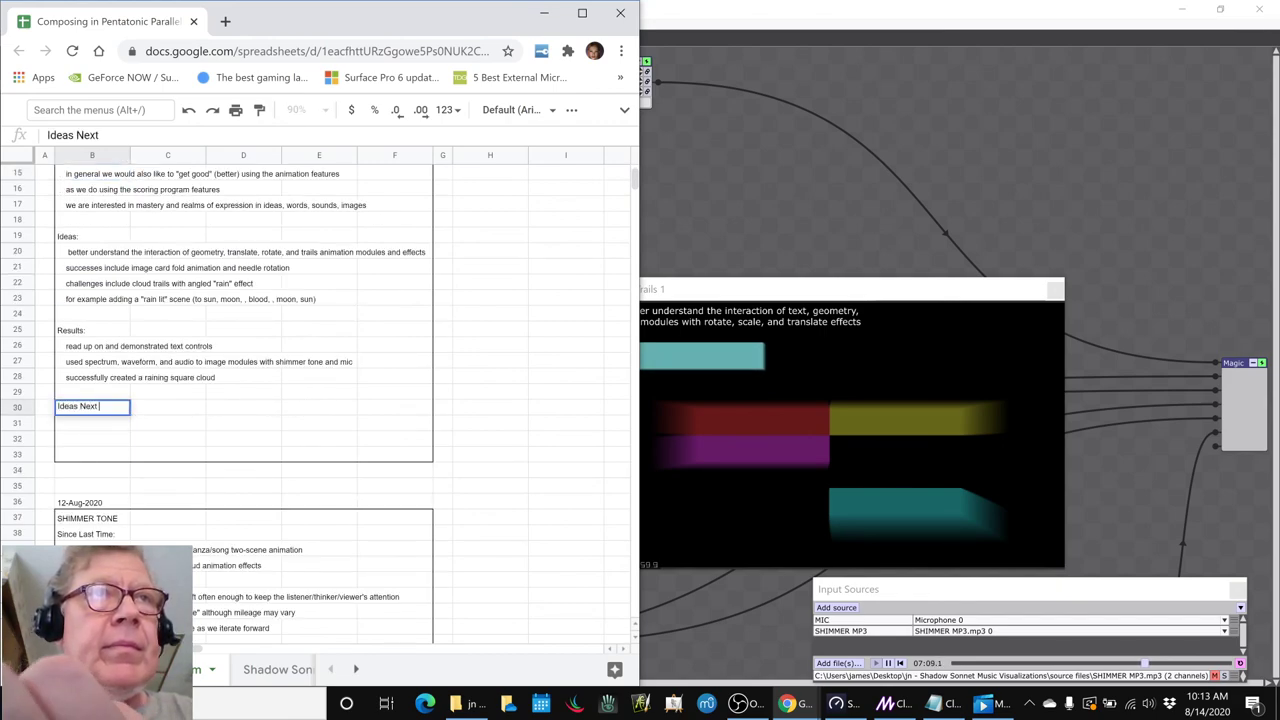
pyautogui.write(' Time:')
pyautogui.press('Return')
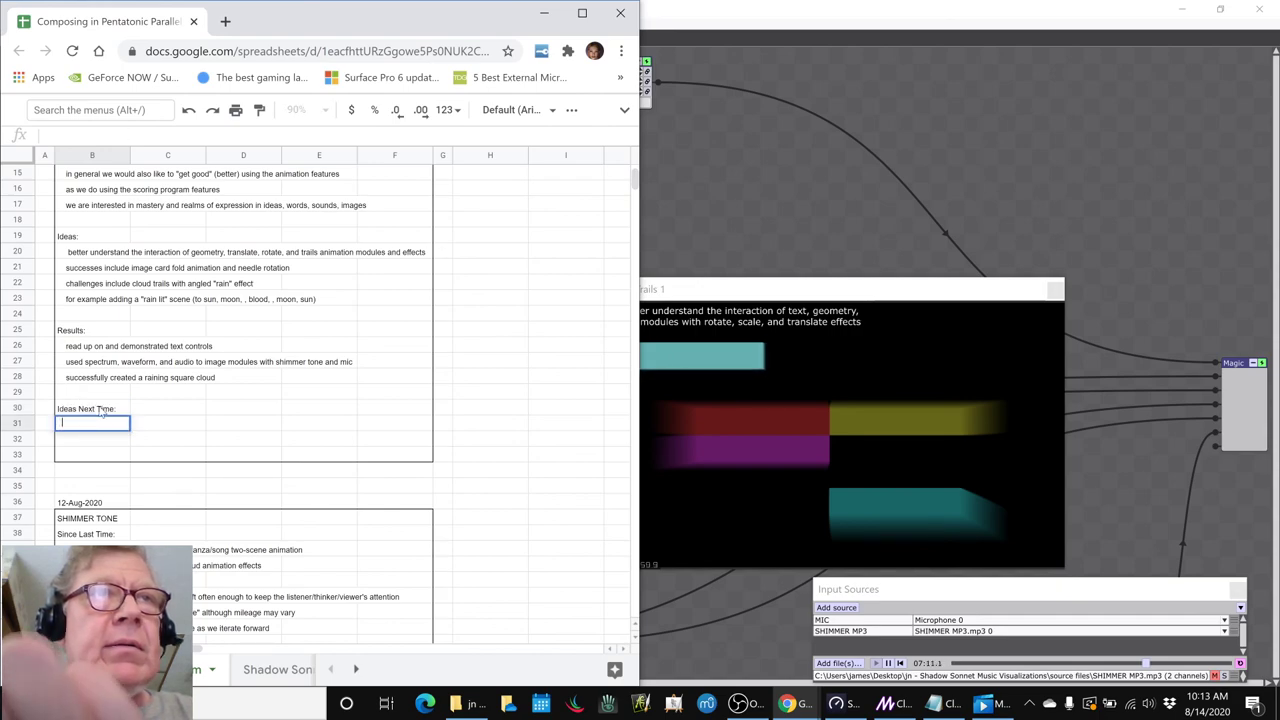
# Log ideas 'continue working with rain effects granularity' and adding to the sonnet suite animation, version two.
pyautogui.write('continue')
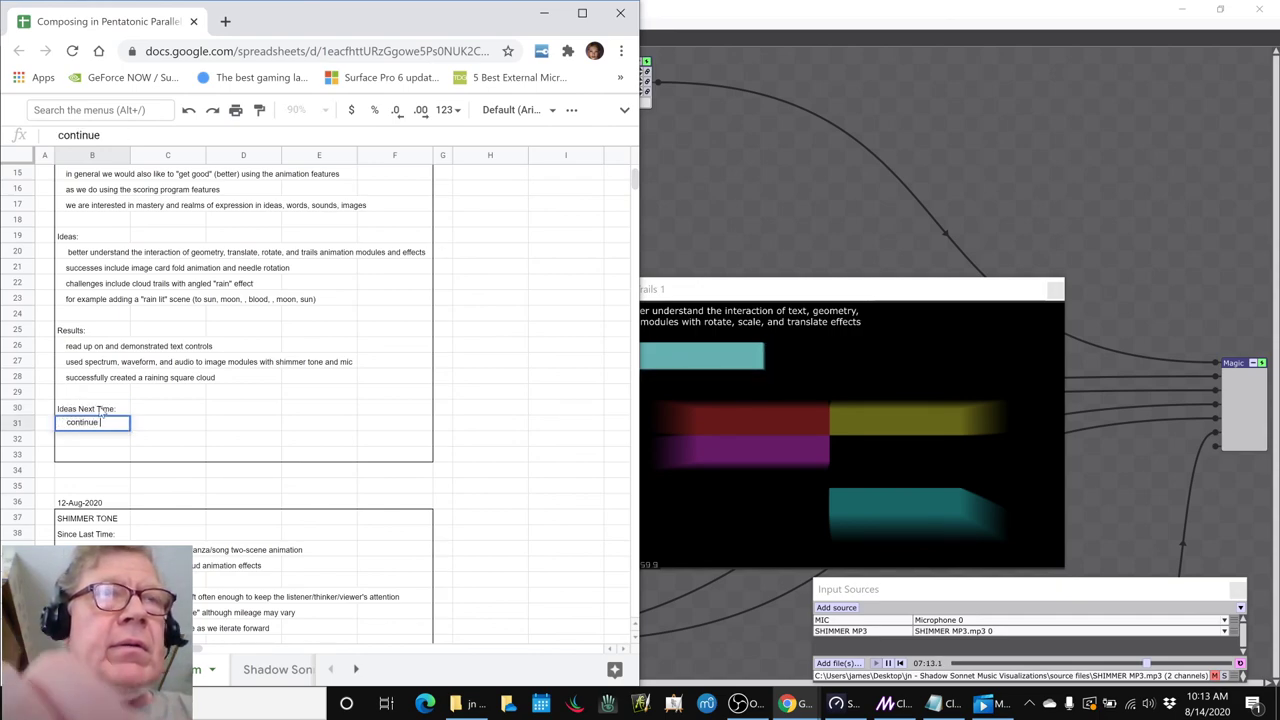
pyautogui.write(' working wi')
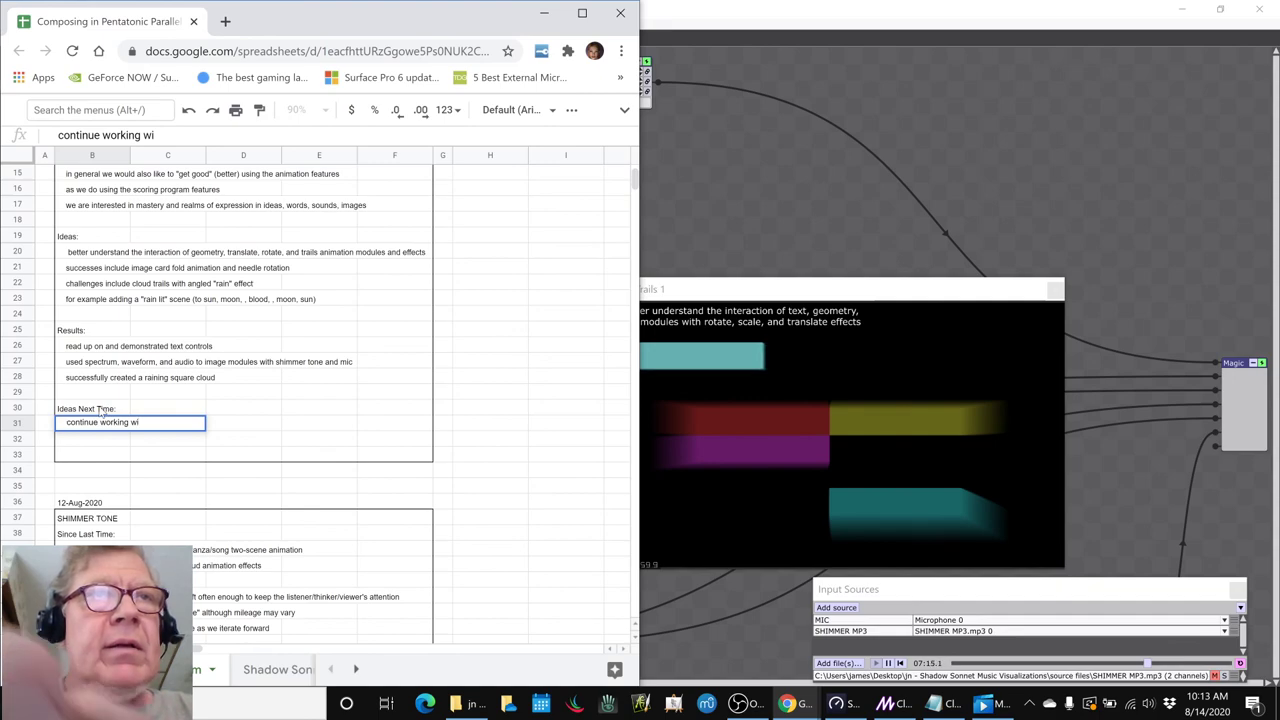
pyautogui.write('th rain effects gr')
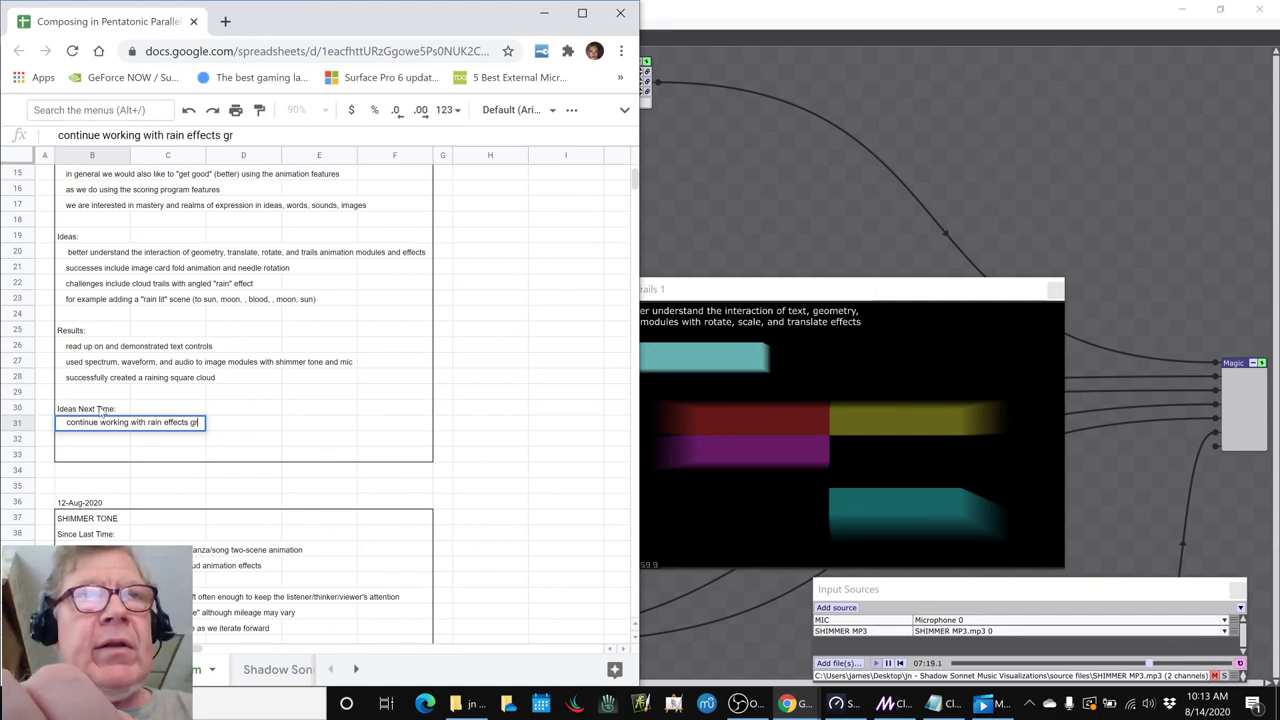
pyautogui.write('an')
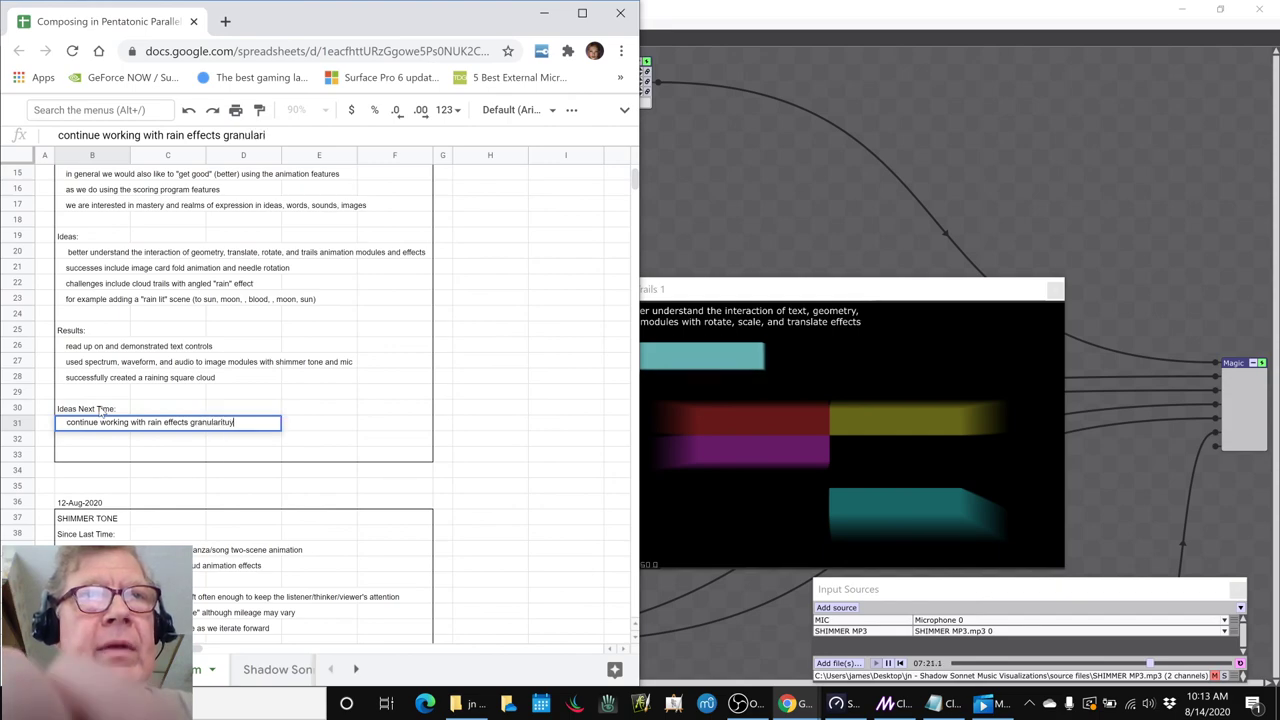
pyautogui.write('ularituy')
pyautogui.press('BackSpace')
pyautogui.press('BackSpace')
pyautogui.write('y')
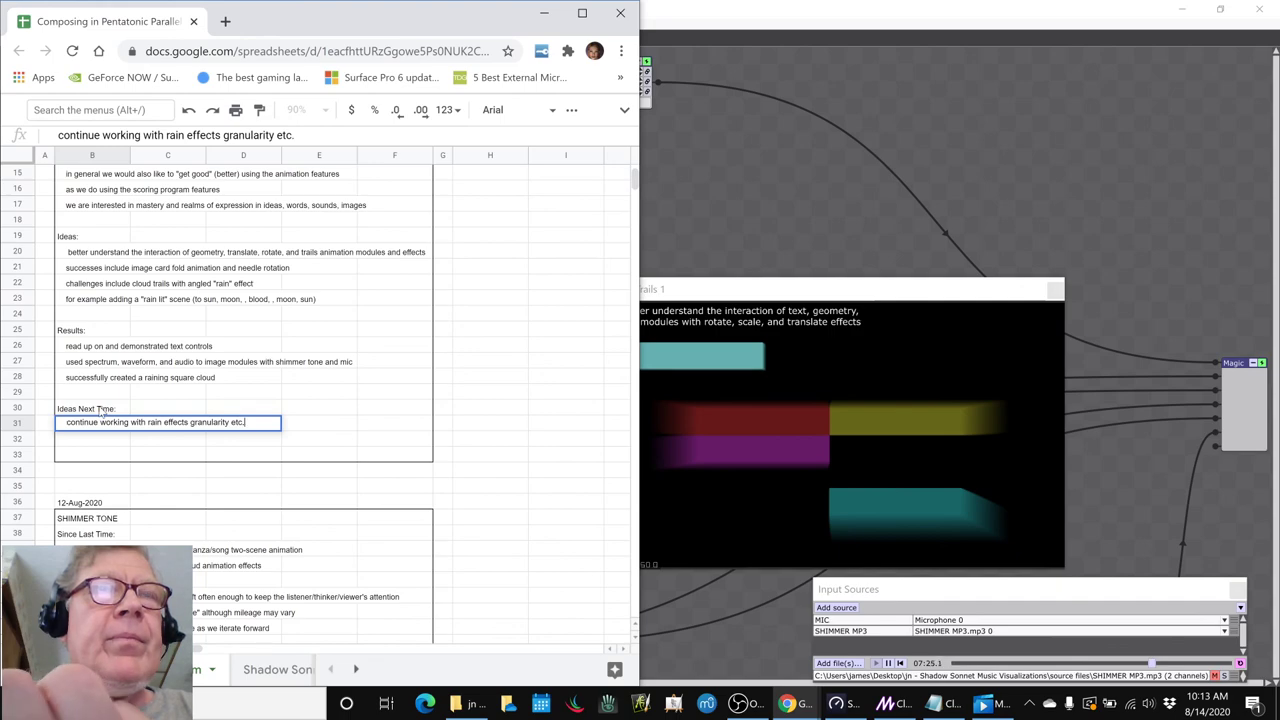
pyautogui.press('Return')
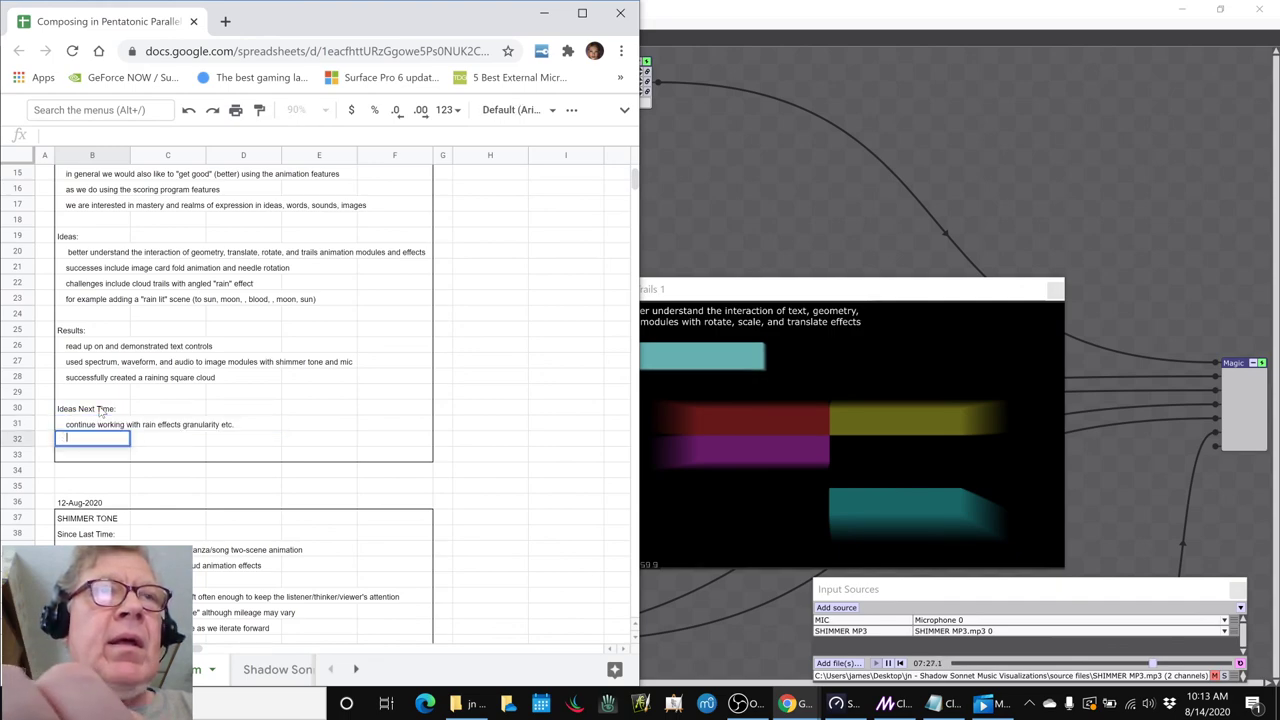
pyautogui.write('look at')
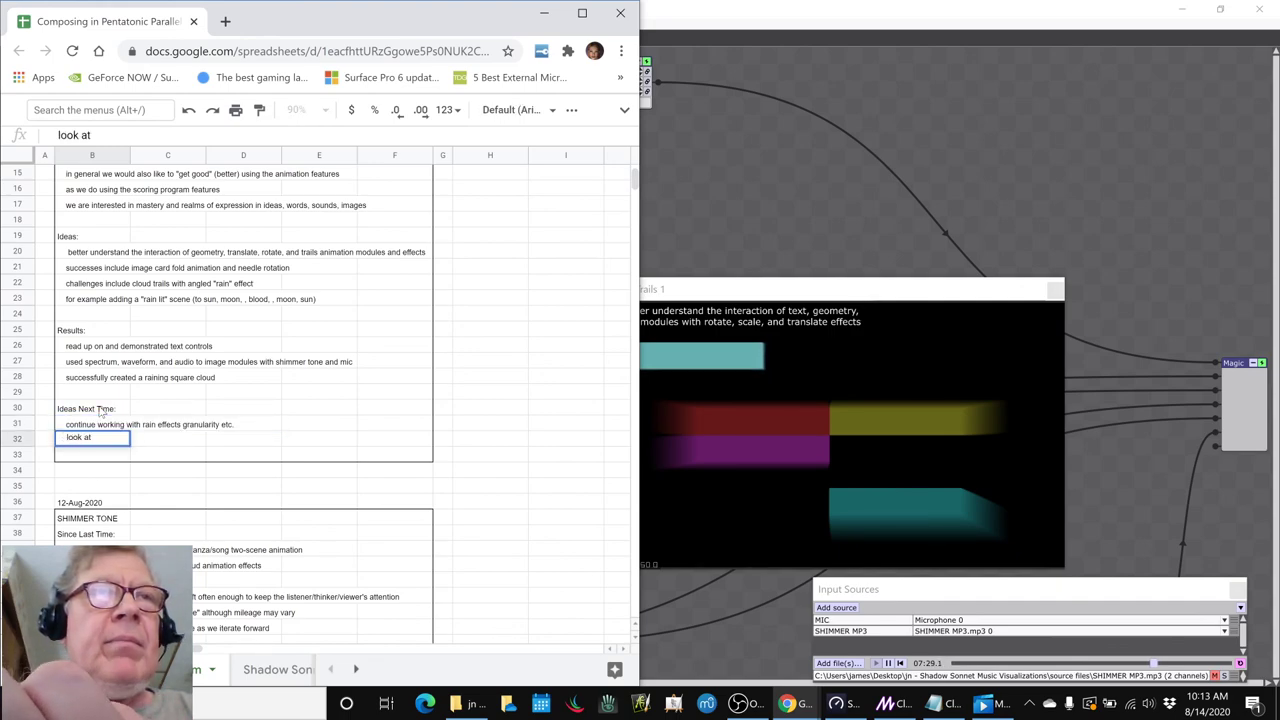
pyautogui.write(' adding ')
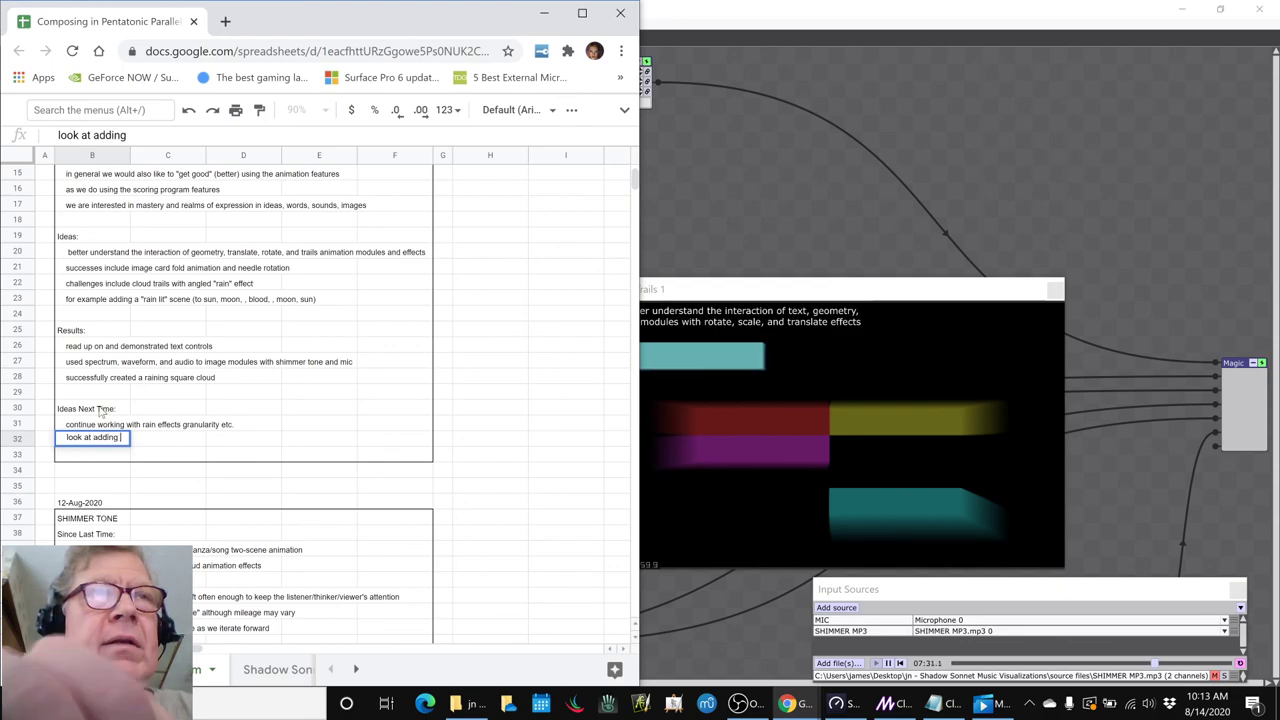
pyautogui.write('to the sonnet s')
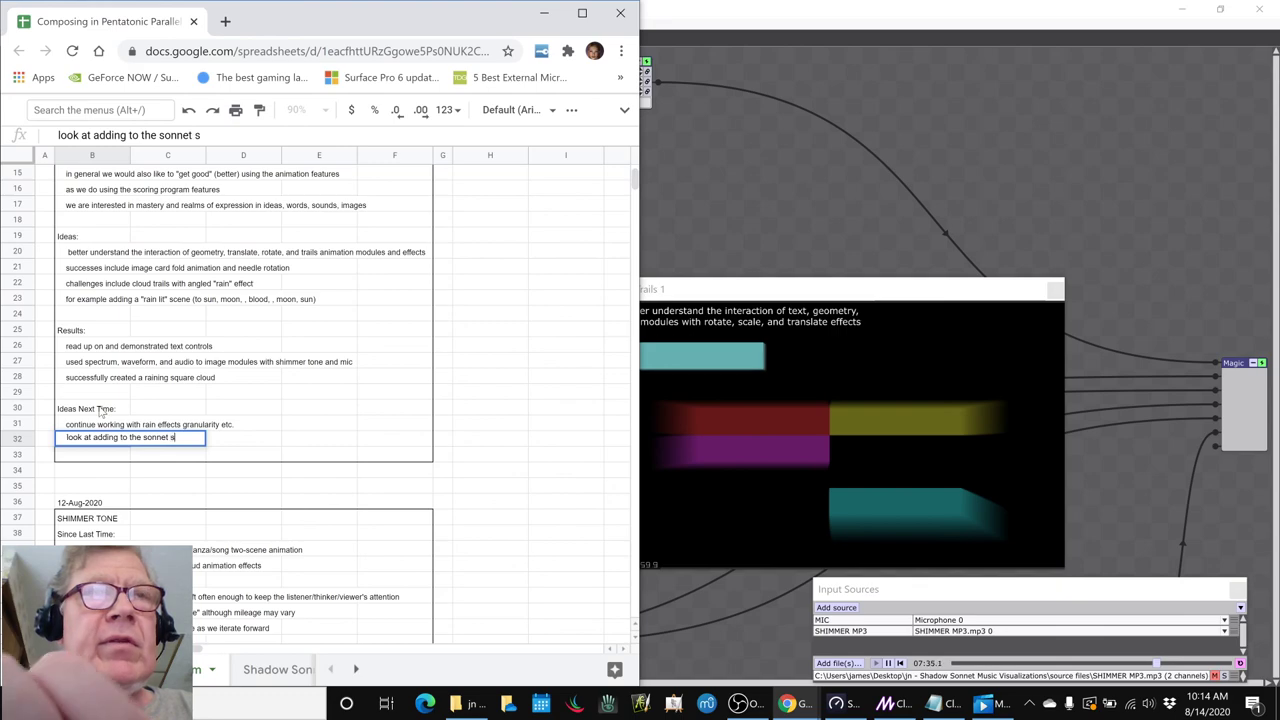
pyautogui.write('uite animo')
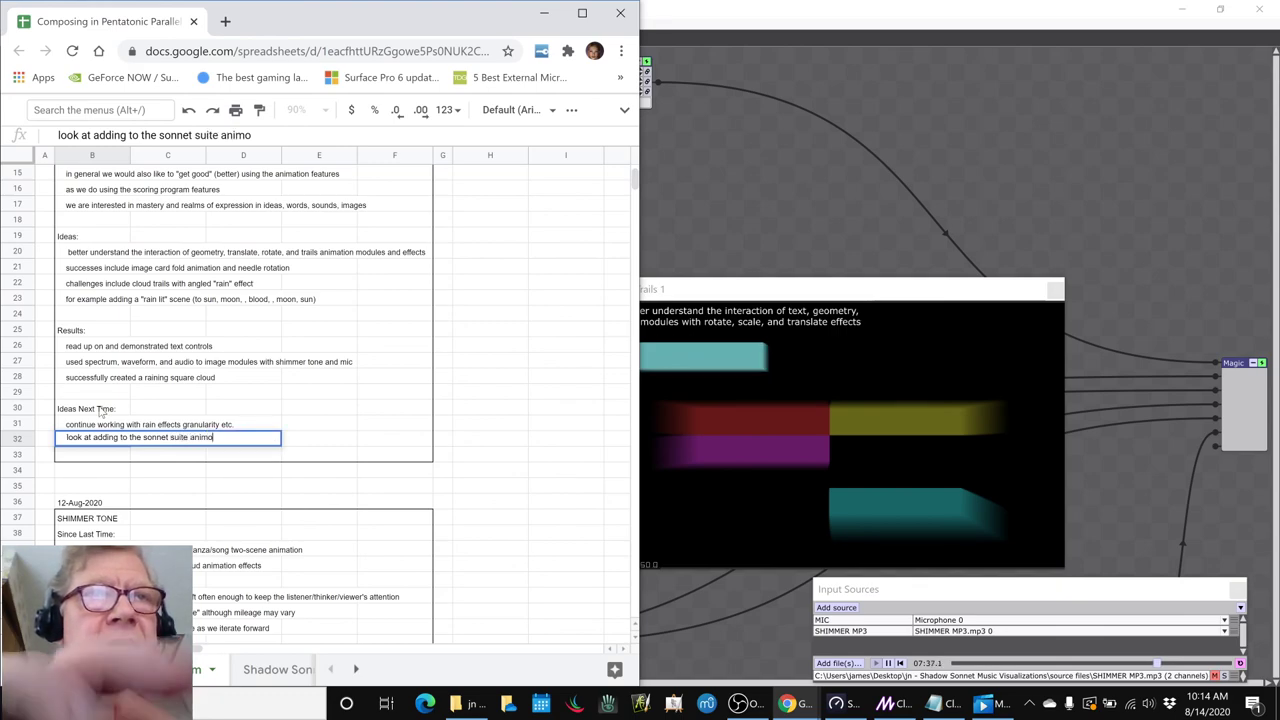
pyautogui.press('BackSpace')
pyautogui.write('ation')
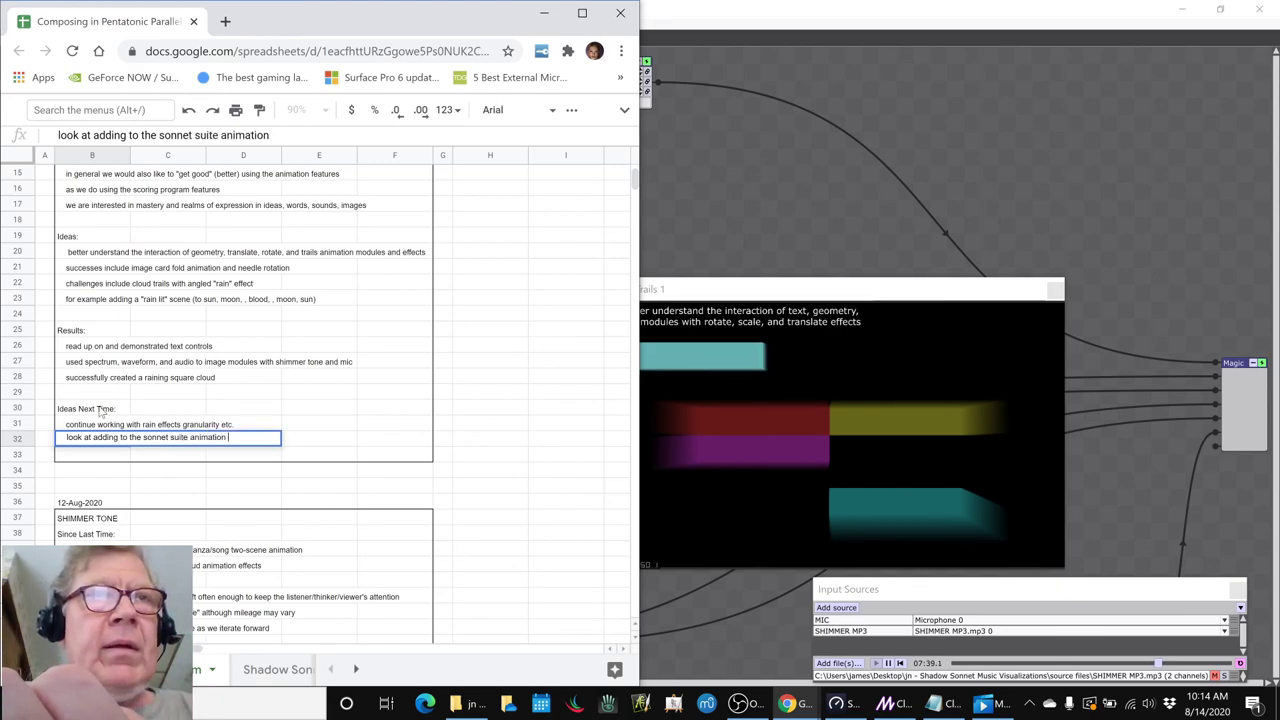
pyautogui.write(' e.g., ve')
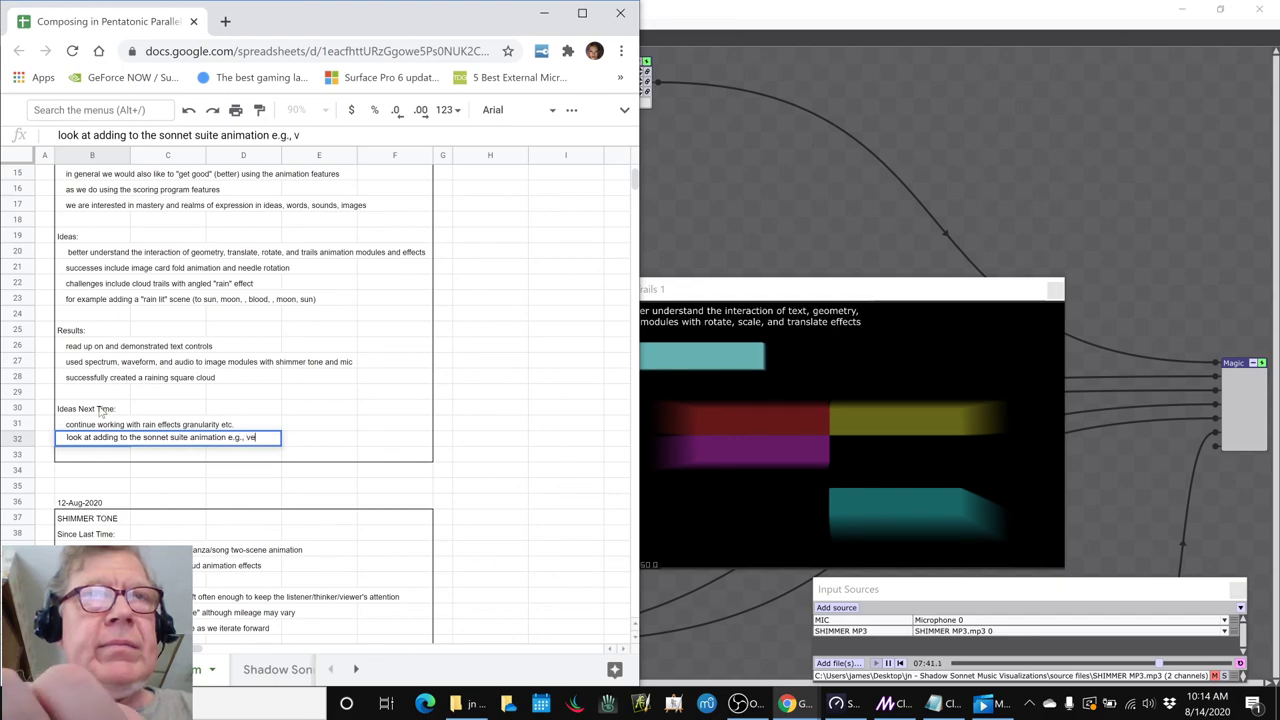
pyautogui.write('rsion two')
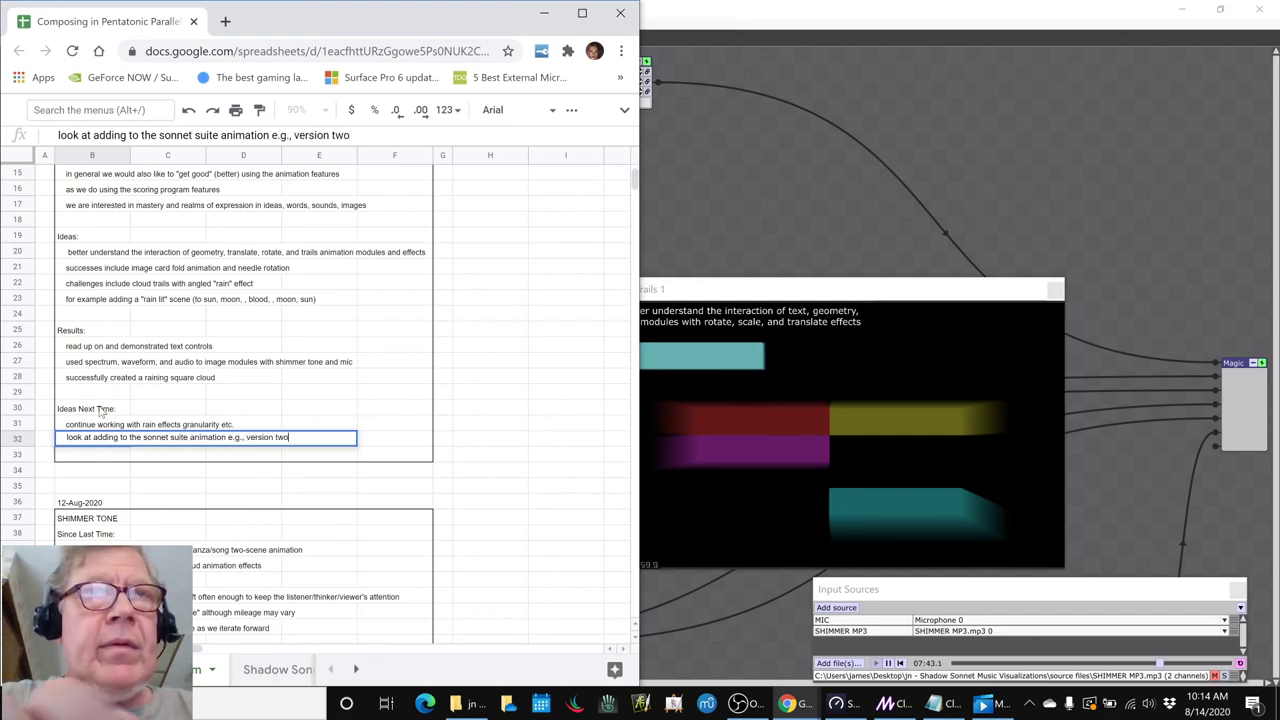
pyautogui.press('Return')
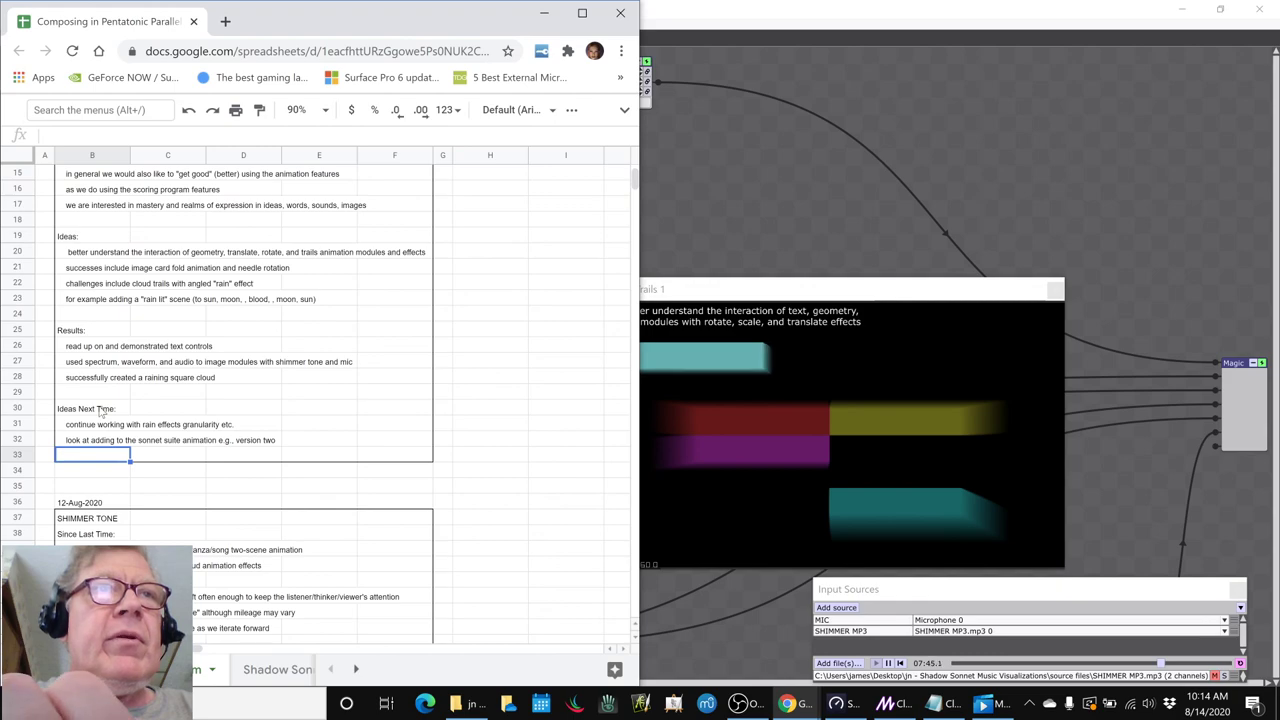
# Add a final 'tbd' idea line, then return to the Magic Trails 1 editor.
pyautogui.write('tbd')
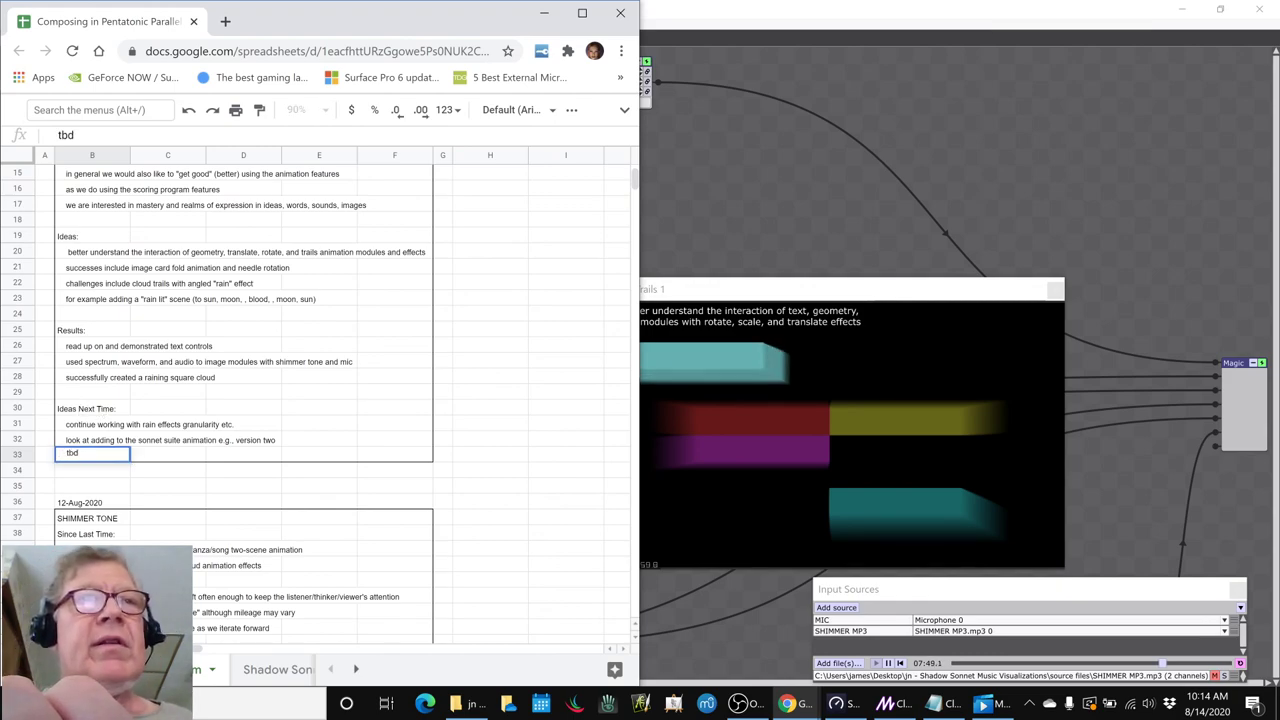
pyautogui.press('Return')
pyautogui.scroll(5, 118, 421)
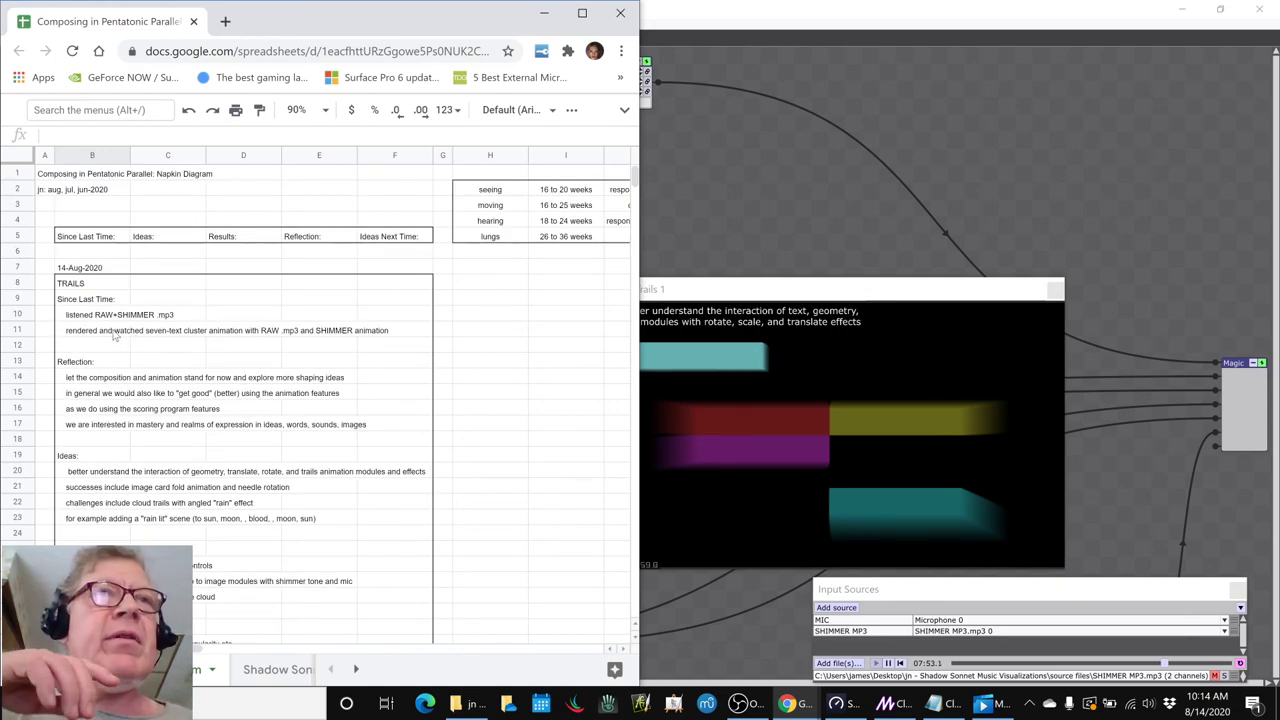
pyautogui.click(116, 335)
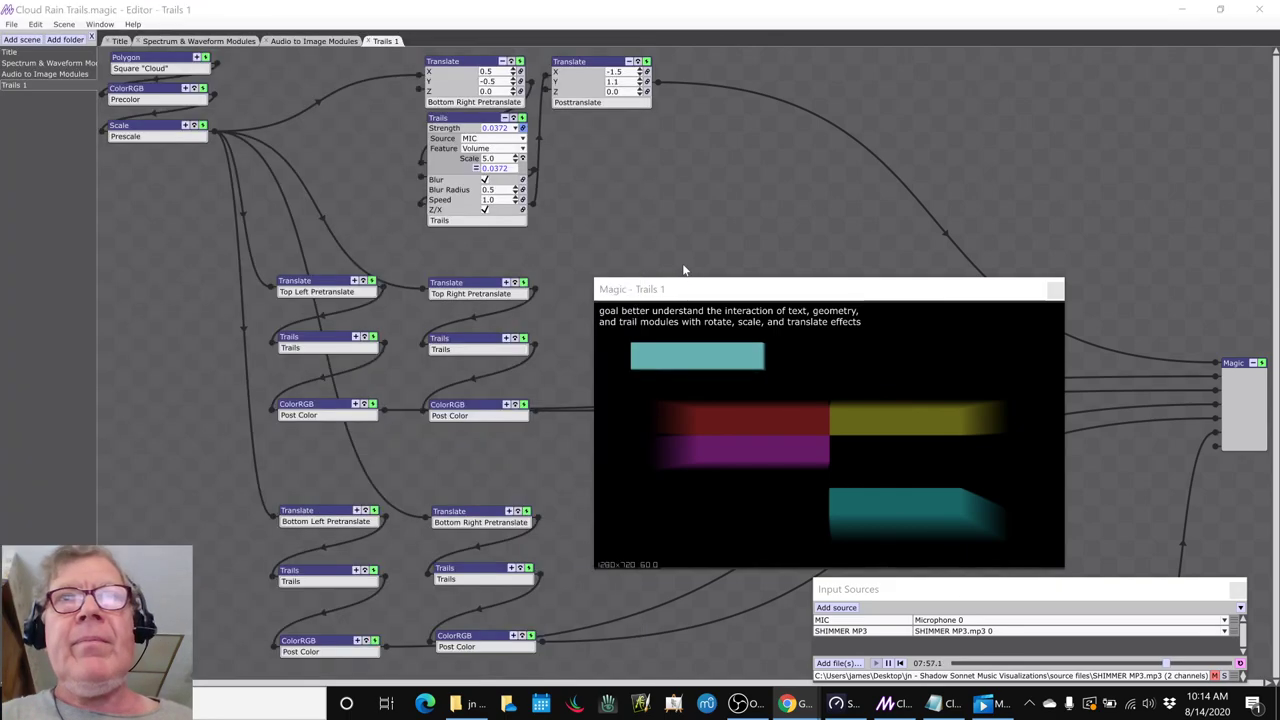
pyautogui.click(684, 269)
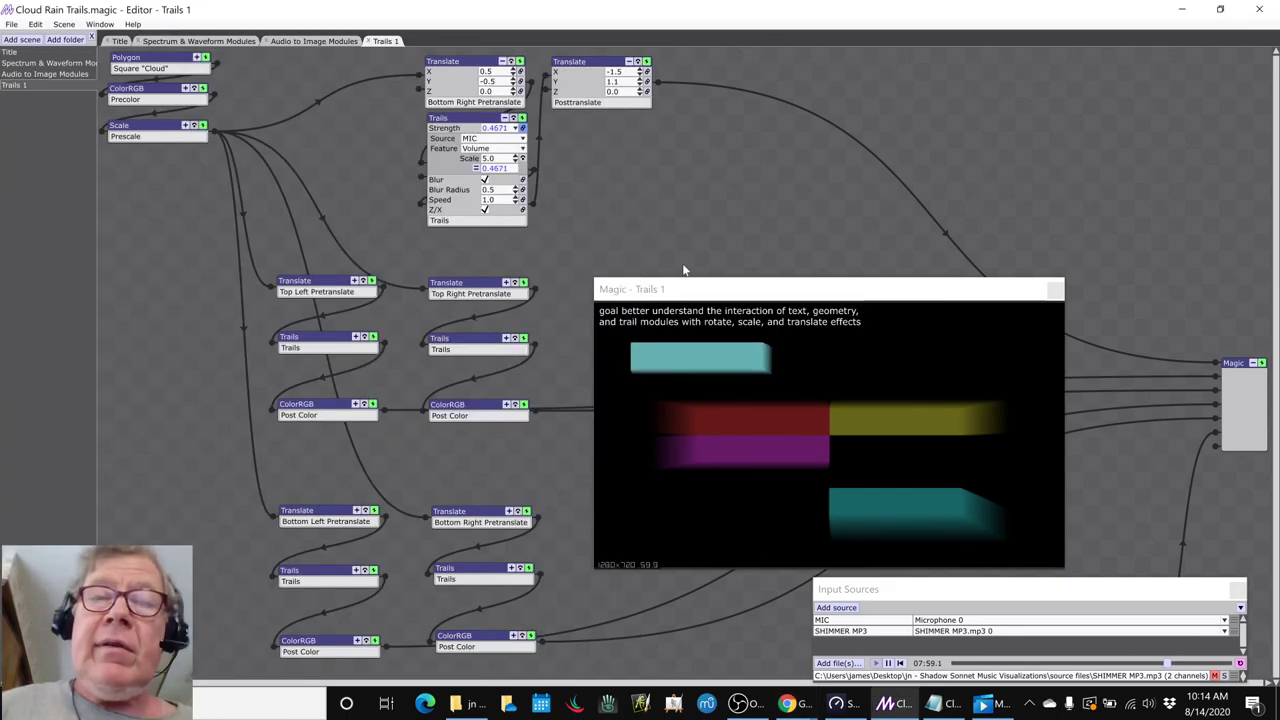